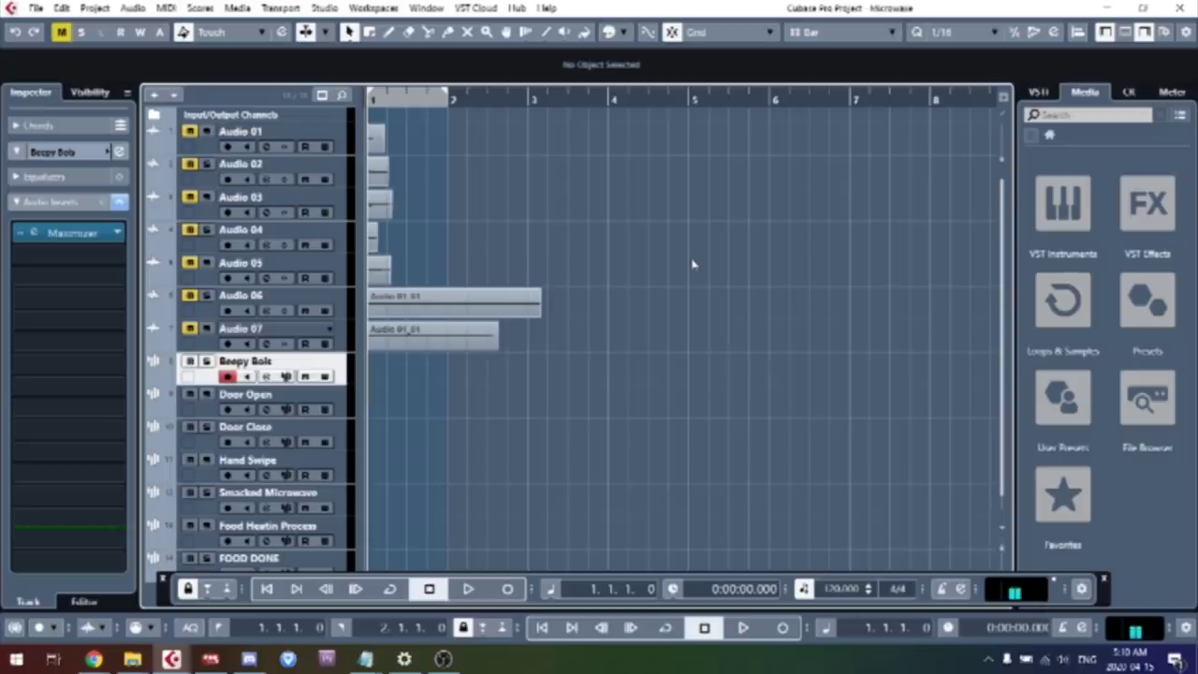
# Solo and play Audio 01 and Audio 02 in turn to hear the recordings, and clear the solo
pyautogui.press('space')
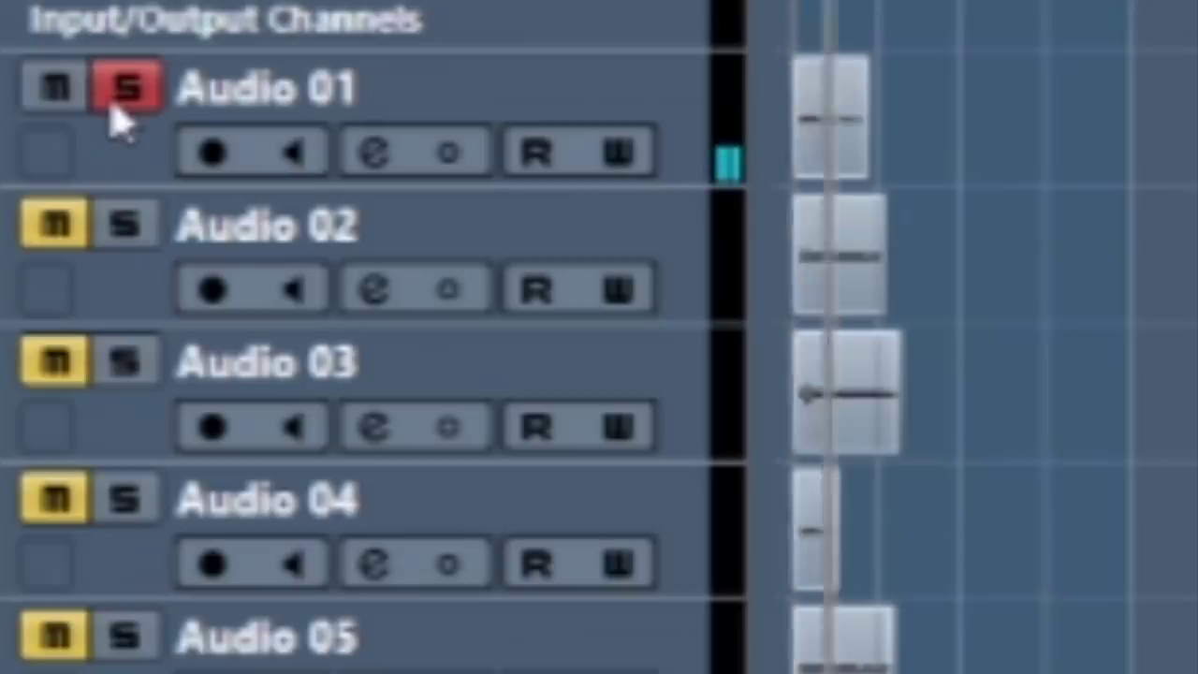
pyautogui.press('space')
pyautogui.click(205, 136)
pyautogui.press('space')
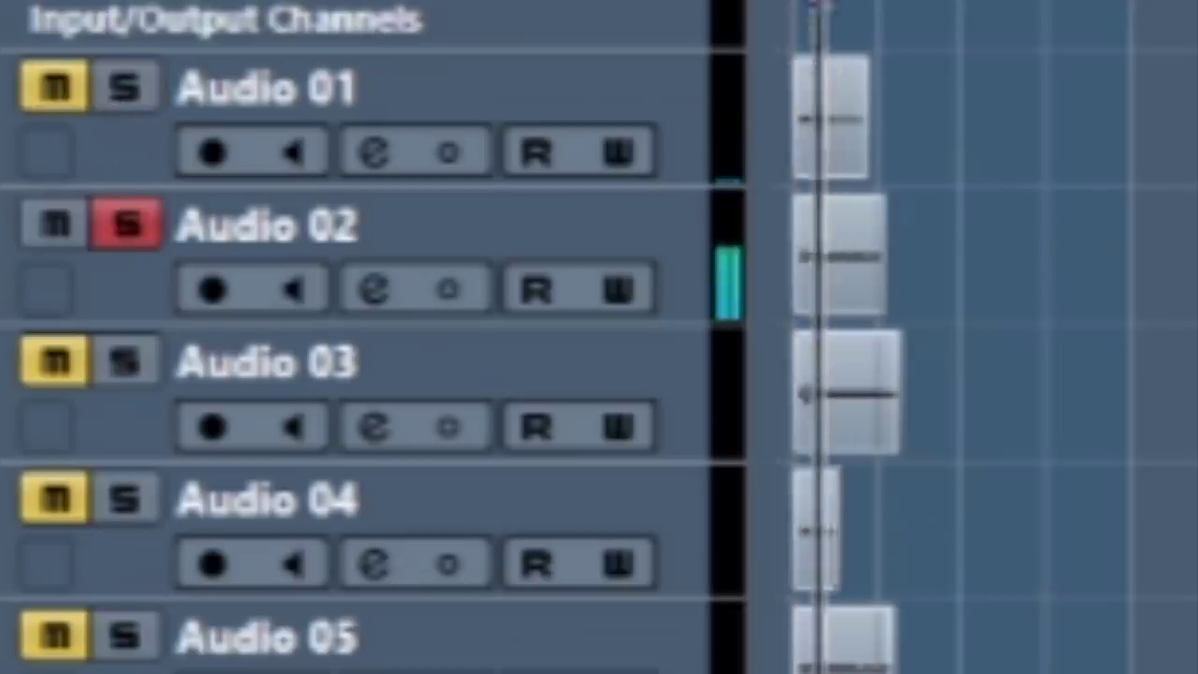
pyautogui.press('space')
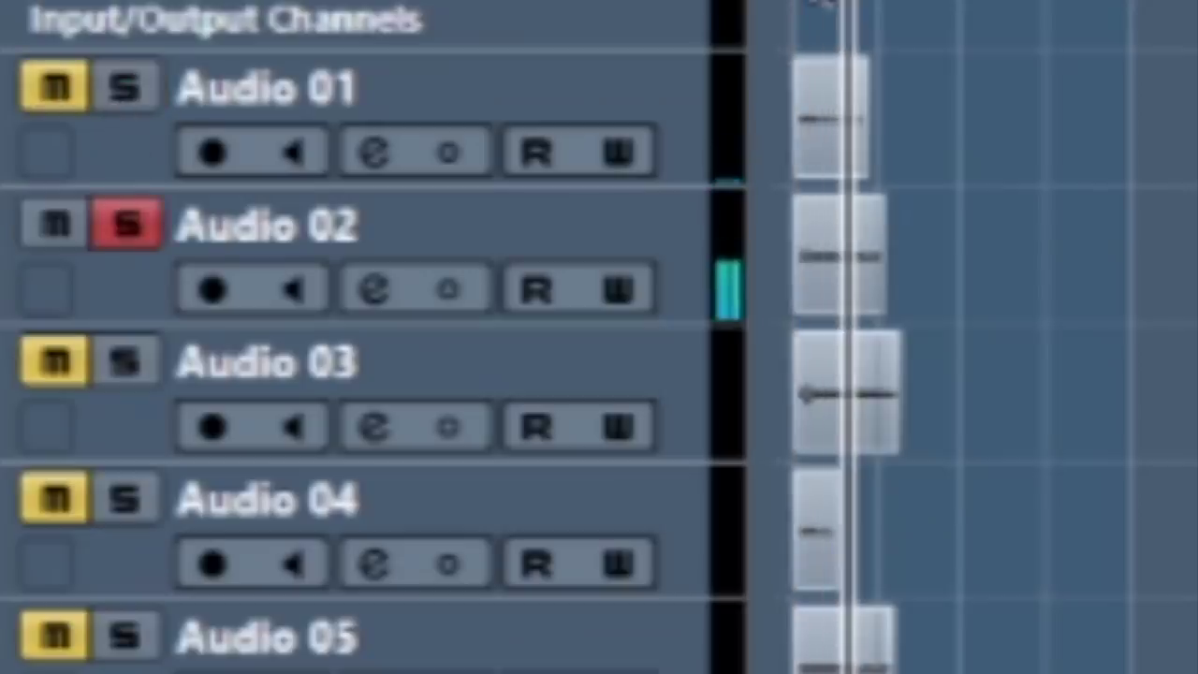
pyautogui.click(110, 241)
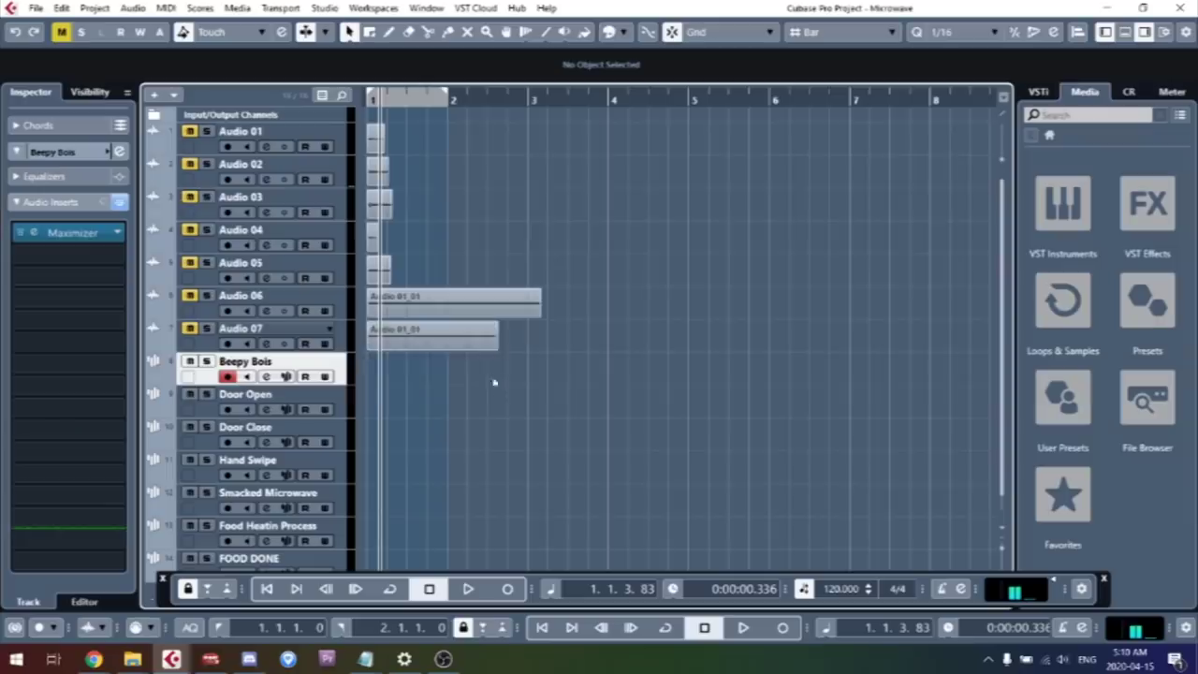
# Create a one-bar MIDI part at bar 1 on the Beepy Bois track, open it in the Key Editor and close the editor
pyautogui.doubleClick(380, 375)
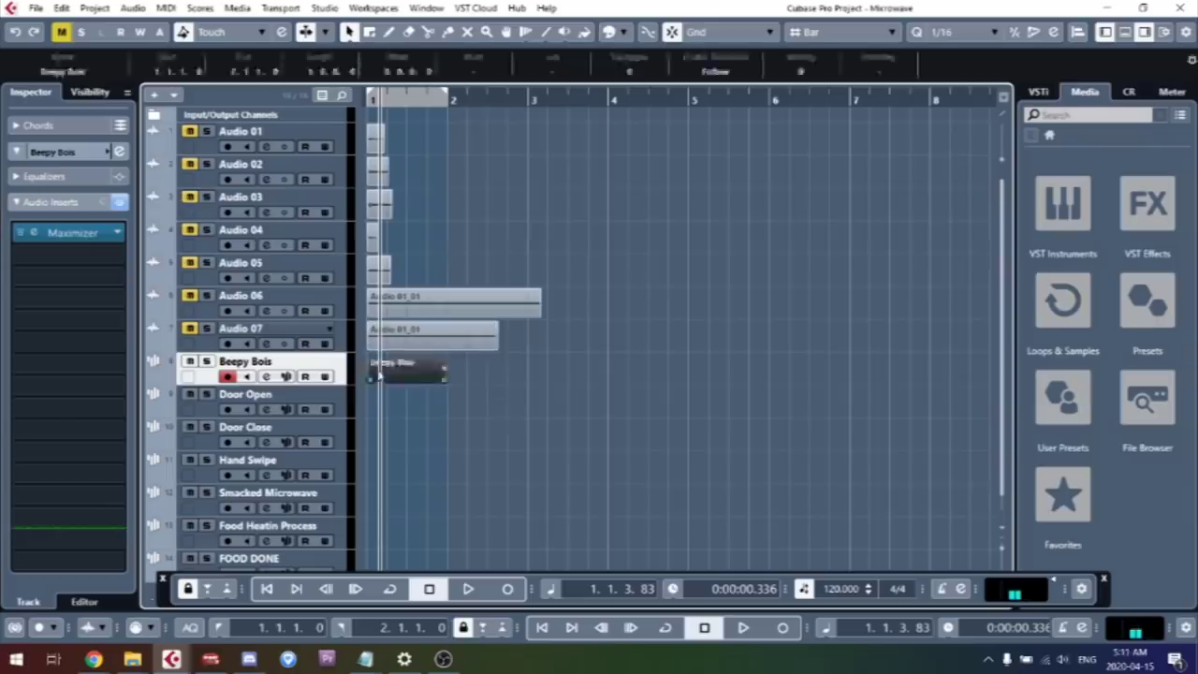
pyautogui.doubleClick(395, 375)
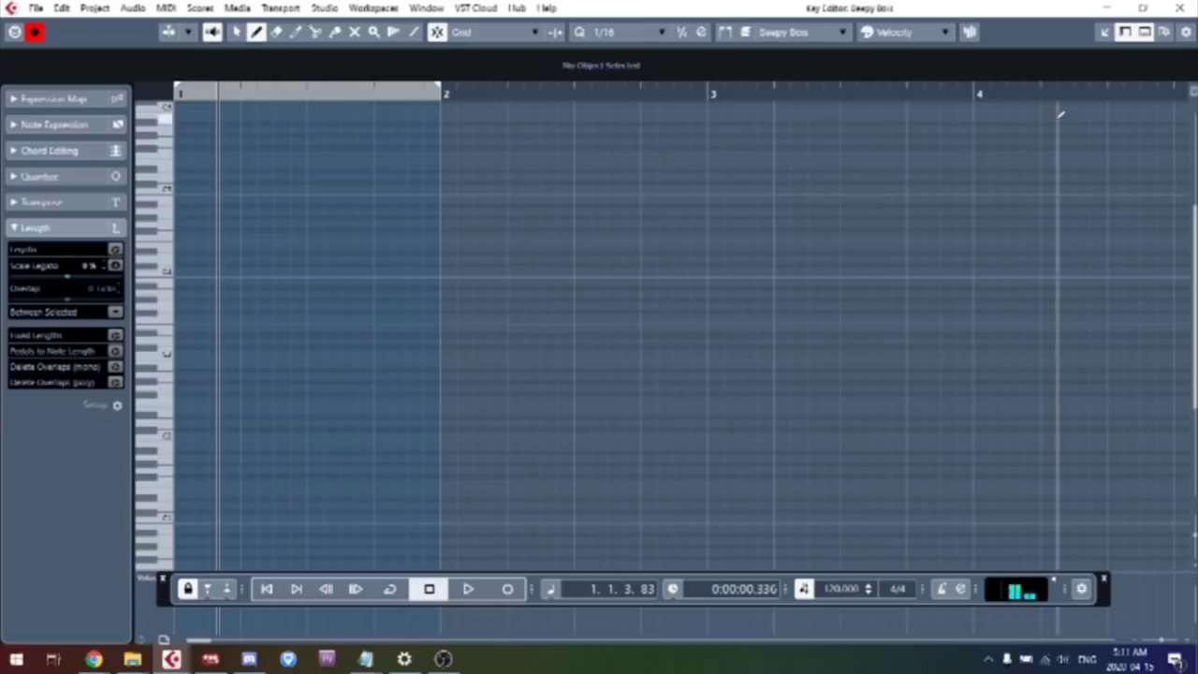
pyautogui.click(1177, 9)
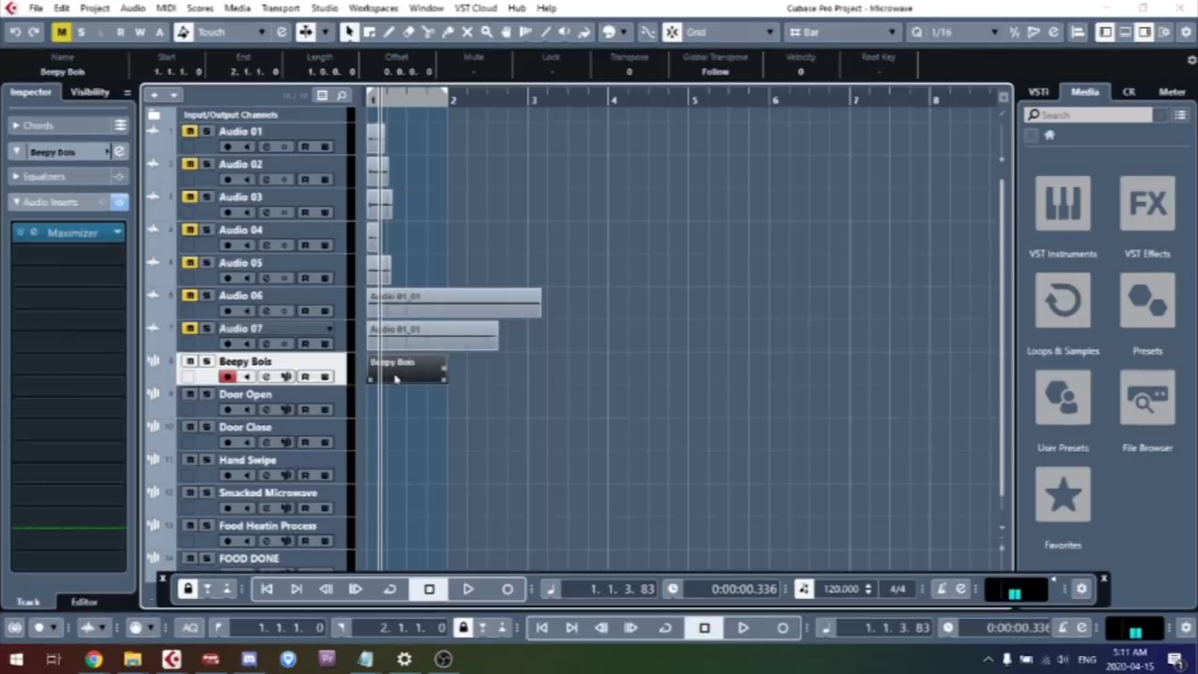
# Select and solo Audio 01 and listen to it from the project start
pyautogui.click(225, 131)
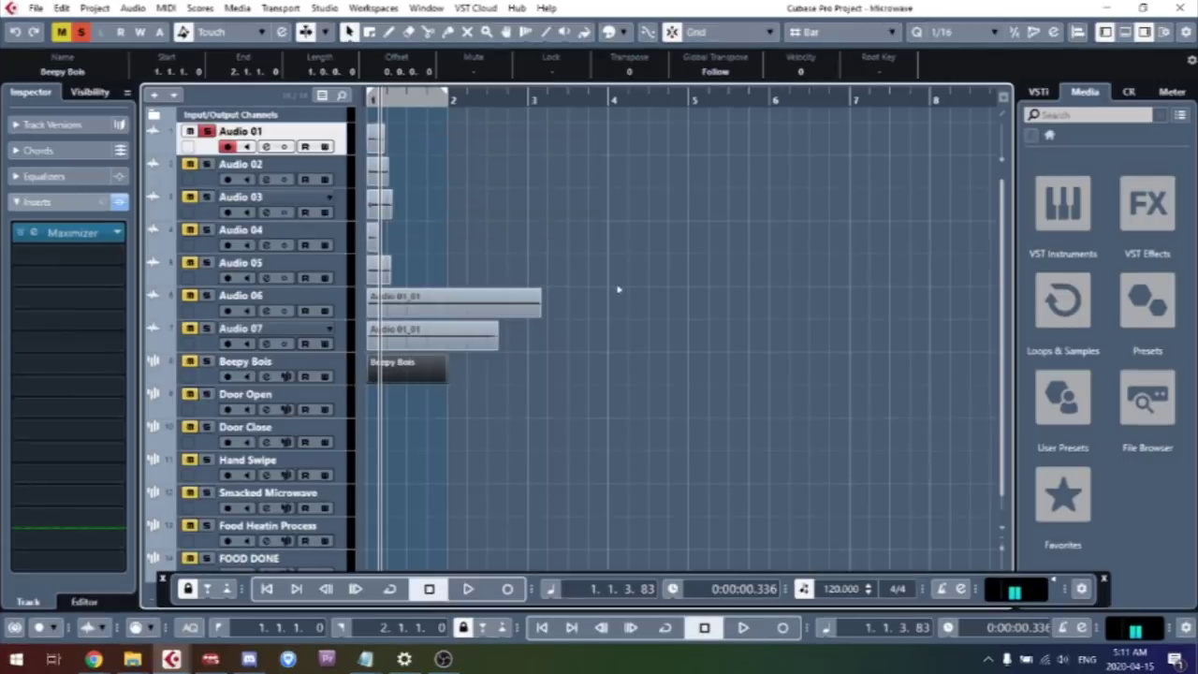
pyautogui.click(267, 589)
pyautogui.press('space')
pyautogui.press('space')
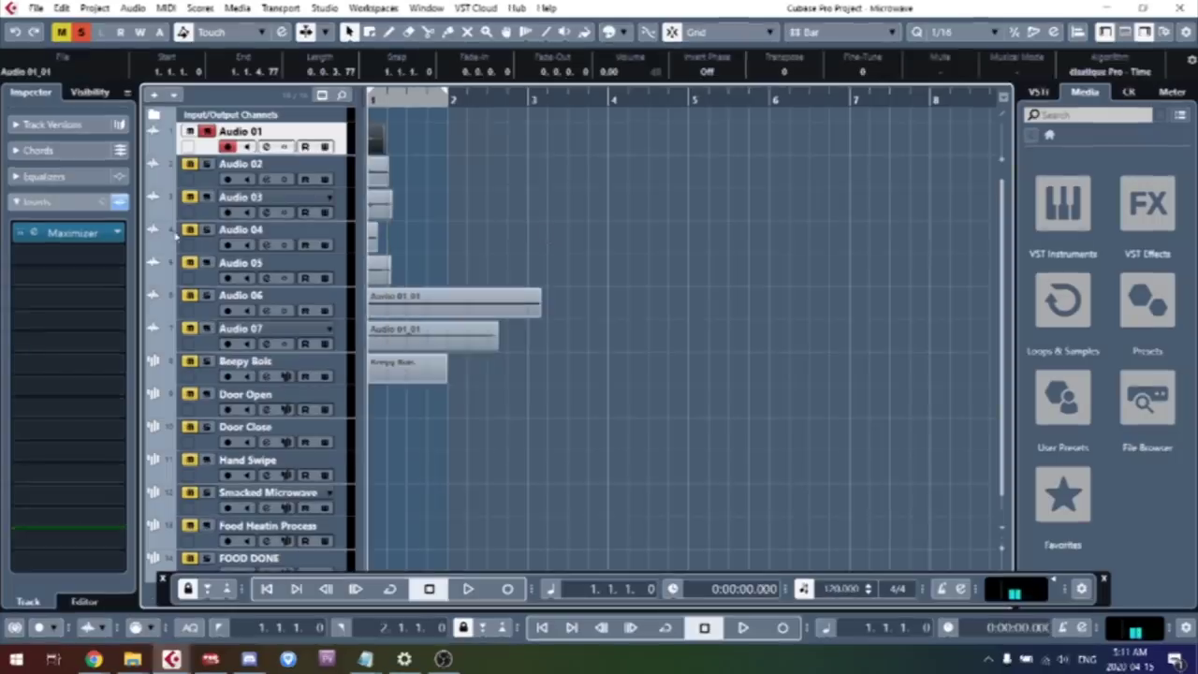
# Insert the iZotope Ozone 5 Equalizer in the second insert slot of Audio 01 and loop its clip during playback
pyautogui.click(113, 257)
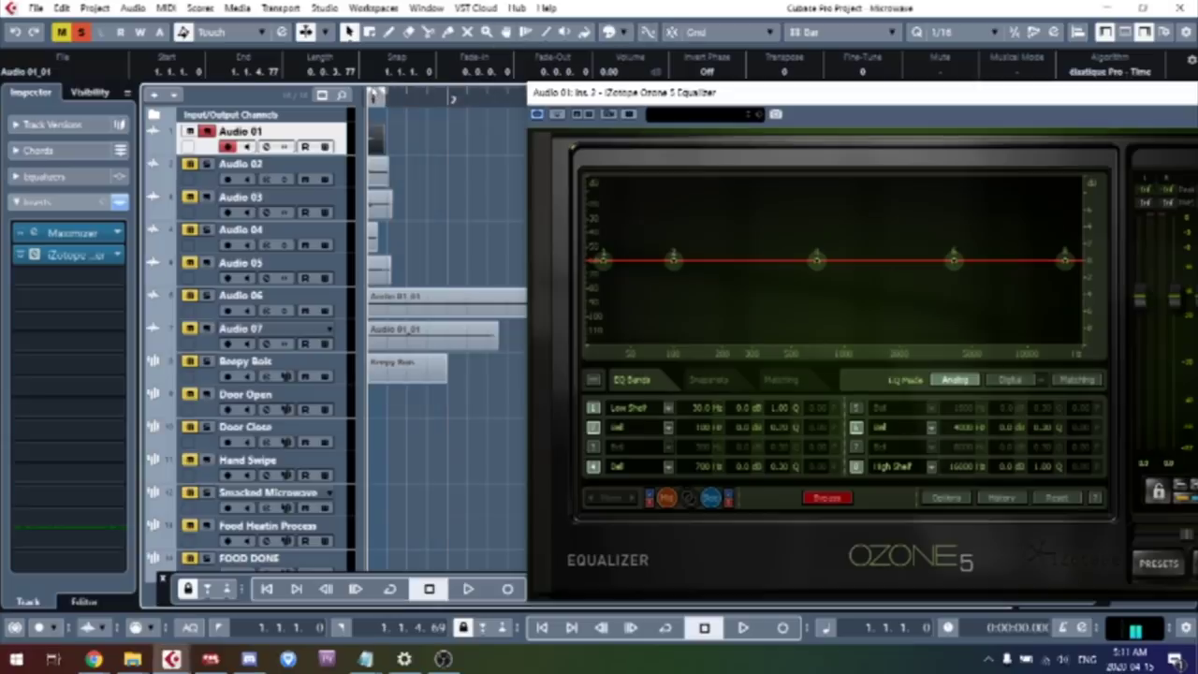
pyautogui.press('/')
pyautogui.press('space')
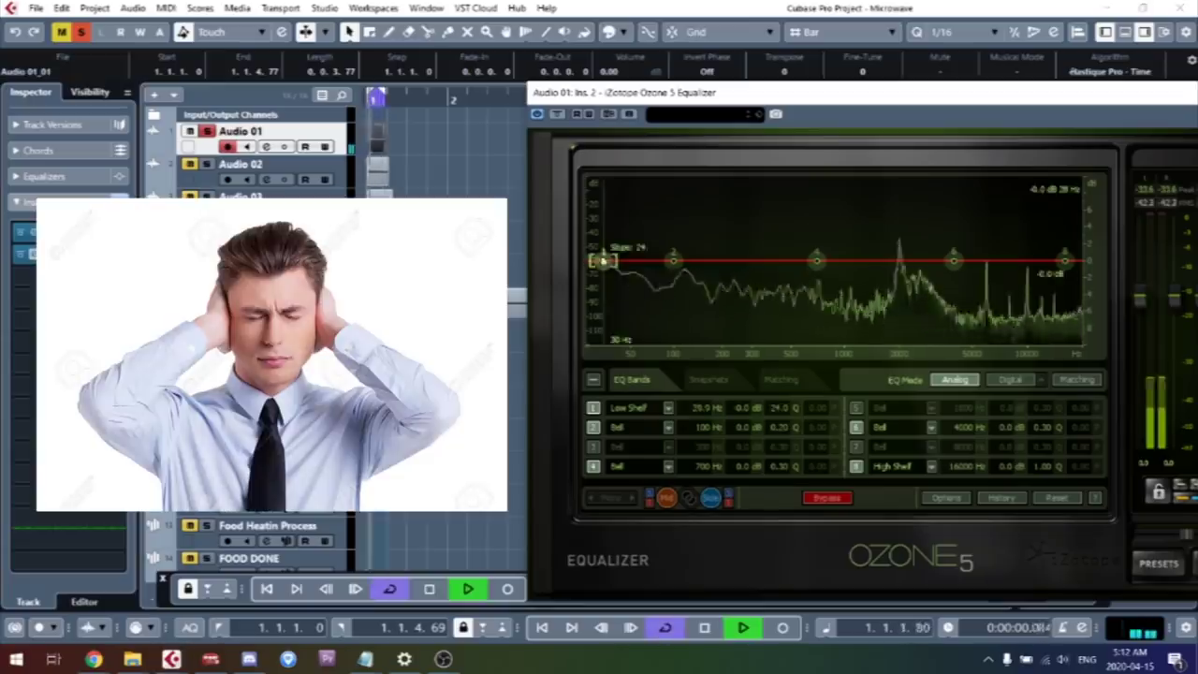
# Cut Audio 01's low shelf to -9.0 dB at 333 Hz in the Ozone 5 Equalizer, stop playback and toggle the equalizer's bypass
pyautogui.moveTo(603, 261); pyautogui.dragTo(762, 337)
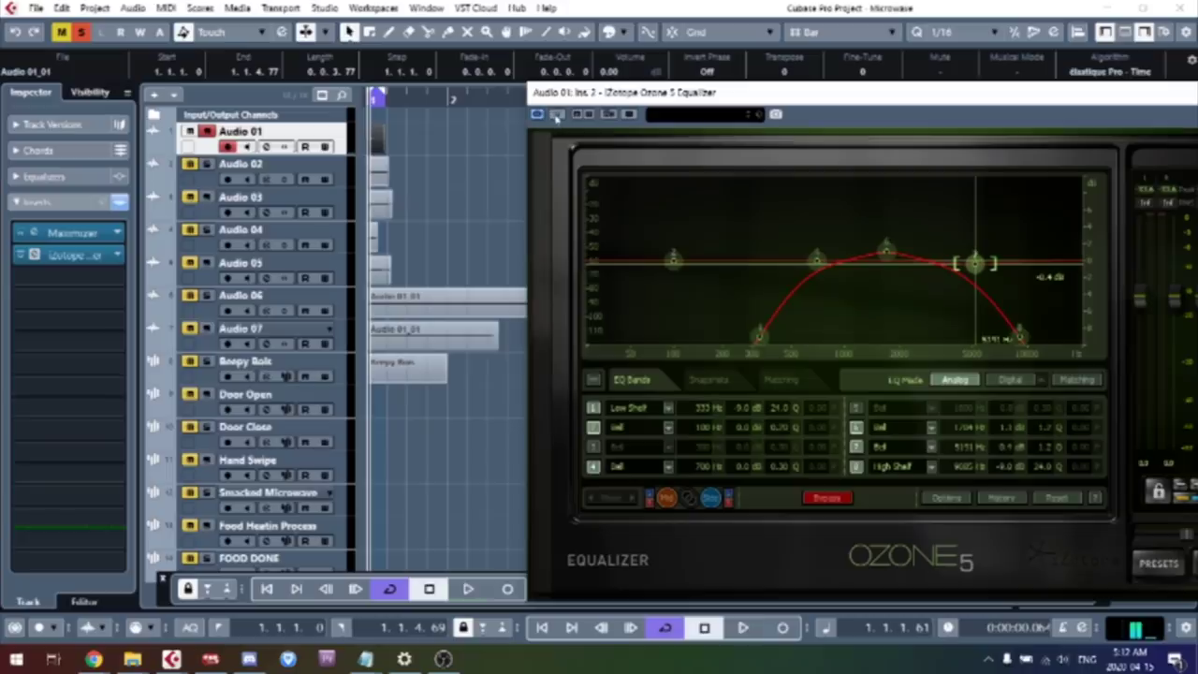
pyautogui.press('space')
pyautogui.click(556, 114)
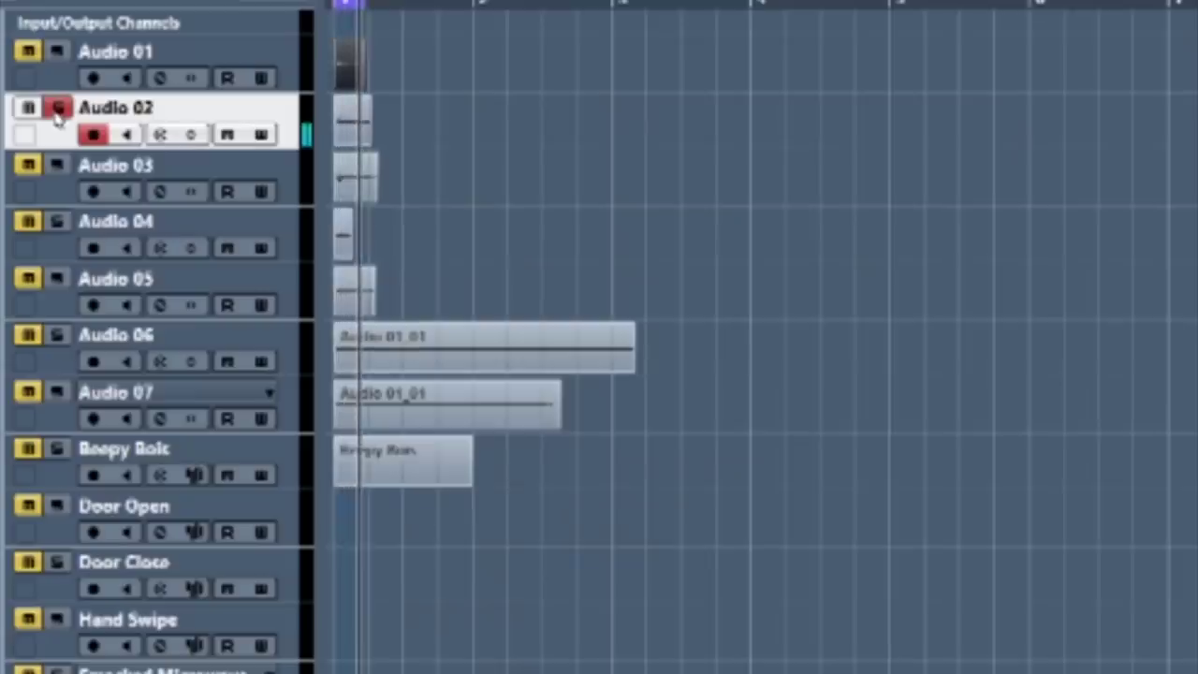
# Solo and play Audio 03 and Audio 04 one after the other
pyautogui.click(208, 200)
pyautogui.press('space')
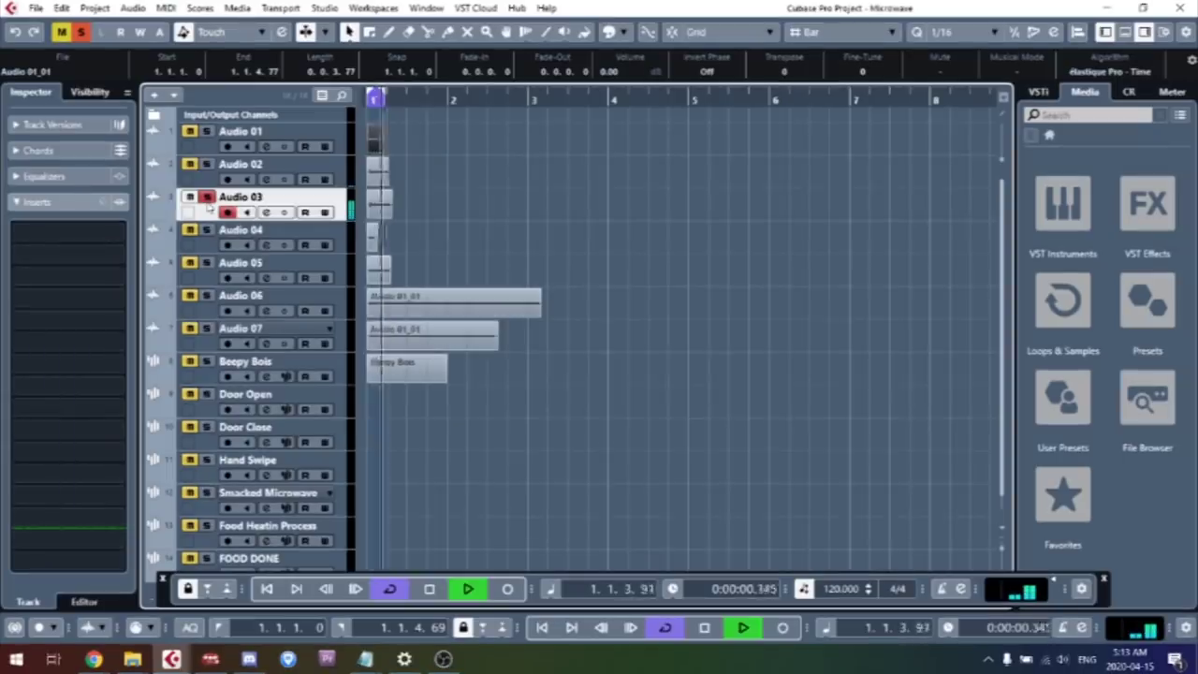
pyautogui.press('space')
pyautogui.click(208, 199)
pyautogui.click(208, 230)
pyautogui.press('space')
pyautogui.press('space')
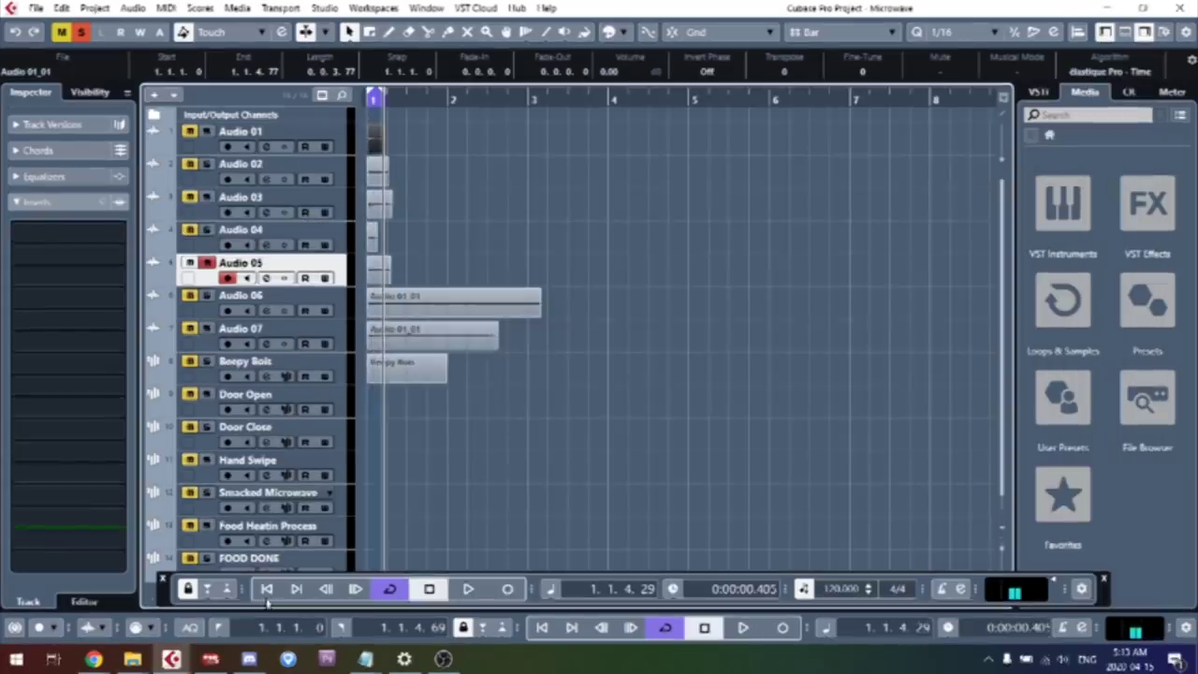
# Listen to Audio 05 and pull the high shelf band of its Ozone 5 Equalizer down to a lower frequency and gain
pyautogui.press('space')
pyautogui.press('space')
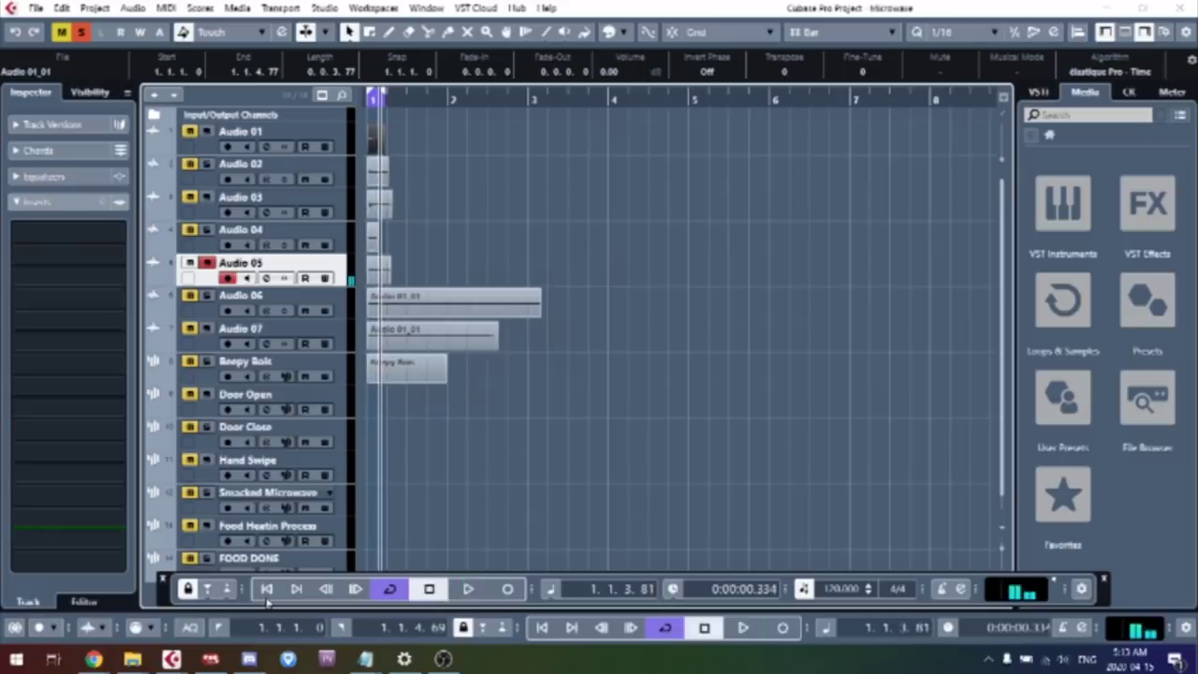
pyautogui.click(266, 593)
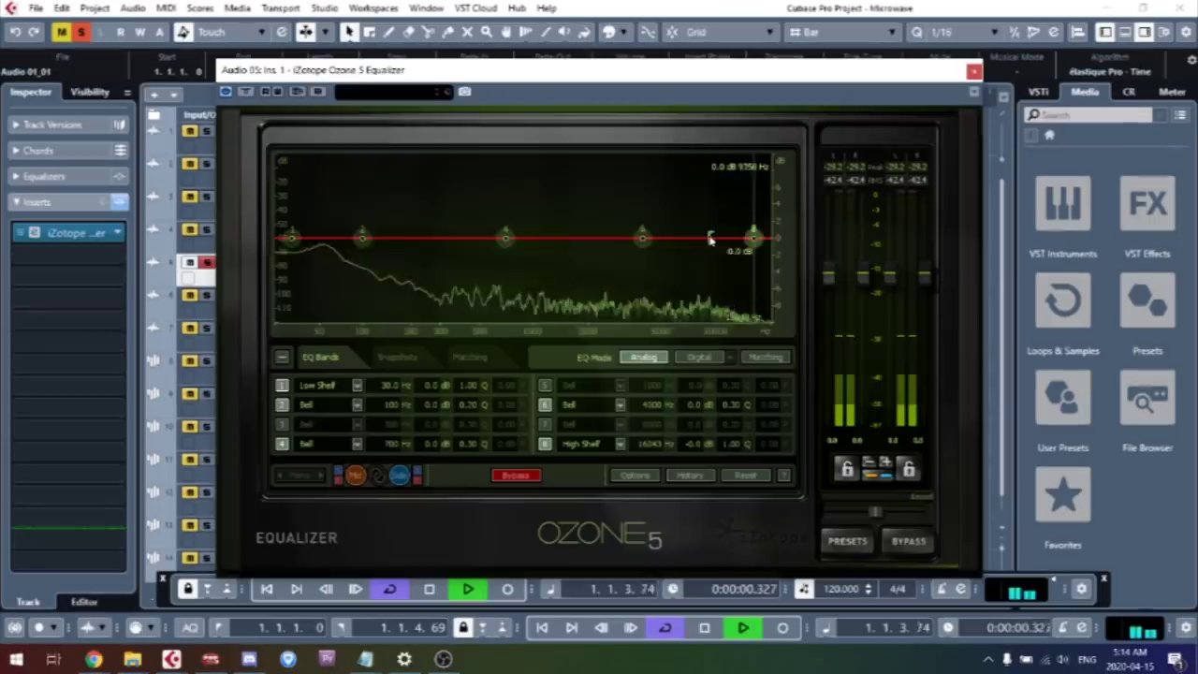
pyautogui.moveTo(715, 235); pyautogui.dragTo(396, 342)
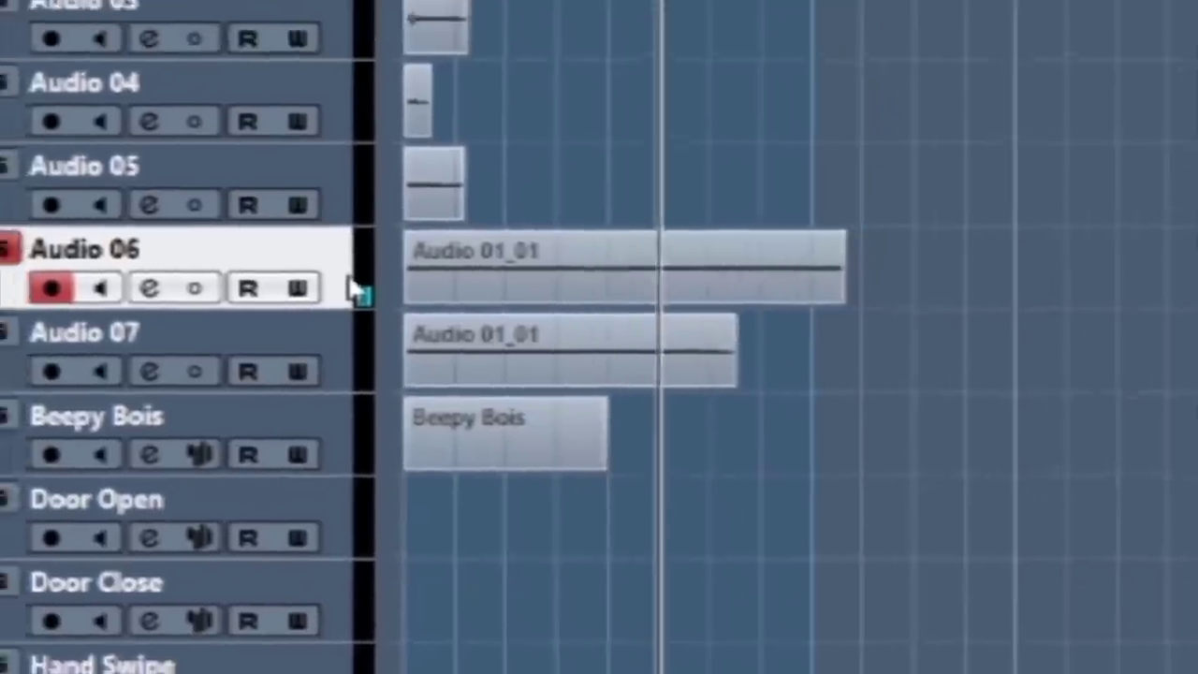
# Stop the Audio 06 preview, return to the project start, and solo and play Audio 07
pyautogui.press('space')
pyautogui.click(267, 589)
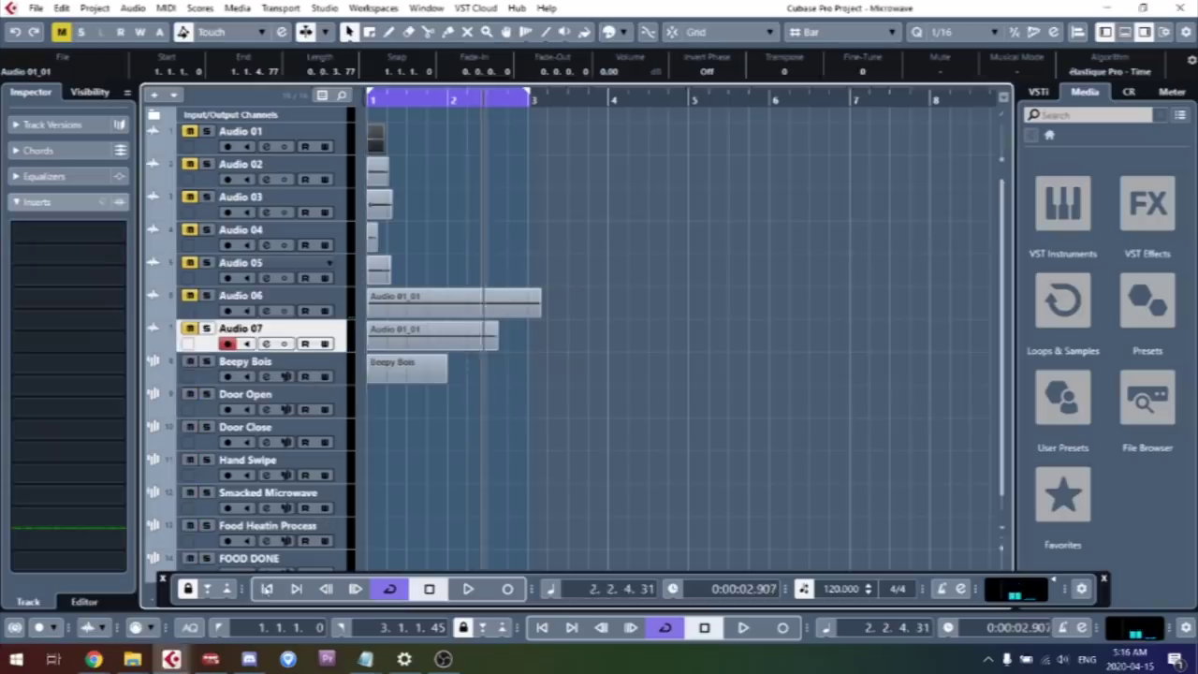
pyautogui.click(206, 329)
pyautogui.press('space')
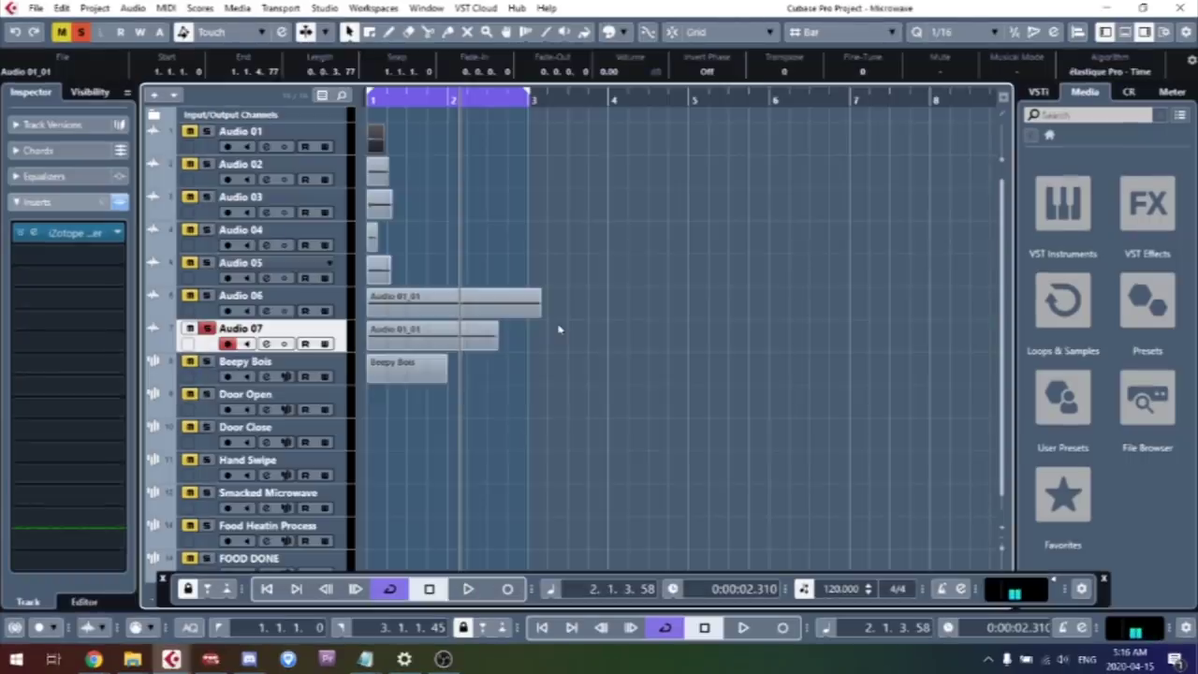
# Clear the solo on Audio 07 and delete the MIDI part on the Beepy Bois track
pyautogui.click(206, 329)
pyautogui.click(426, 374)
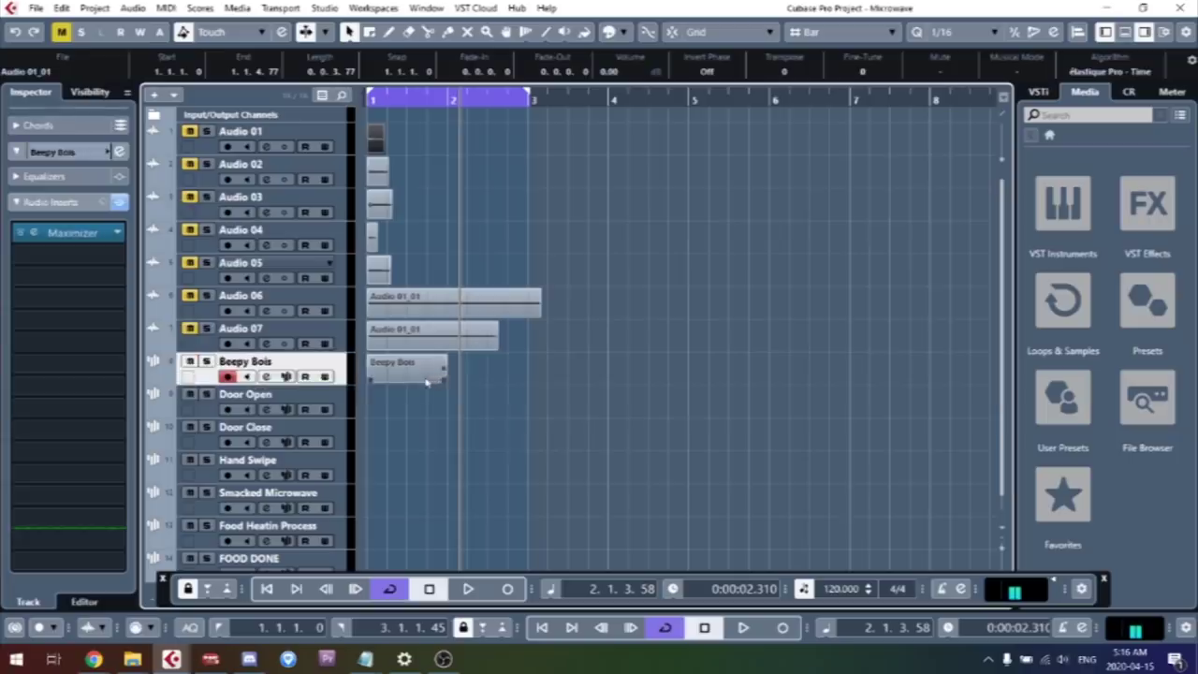
pyautogui.press('Delete')
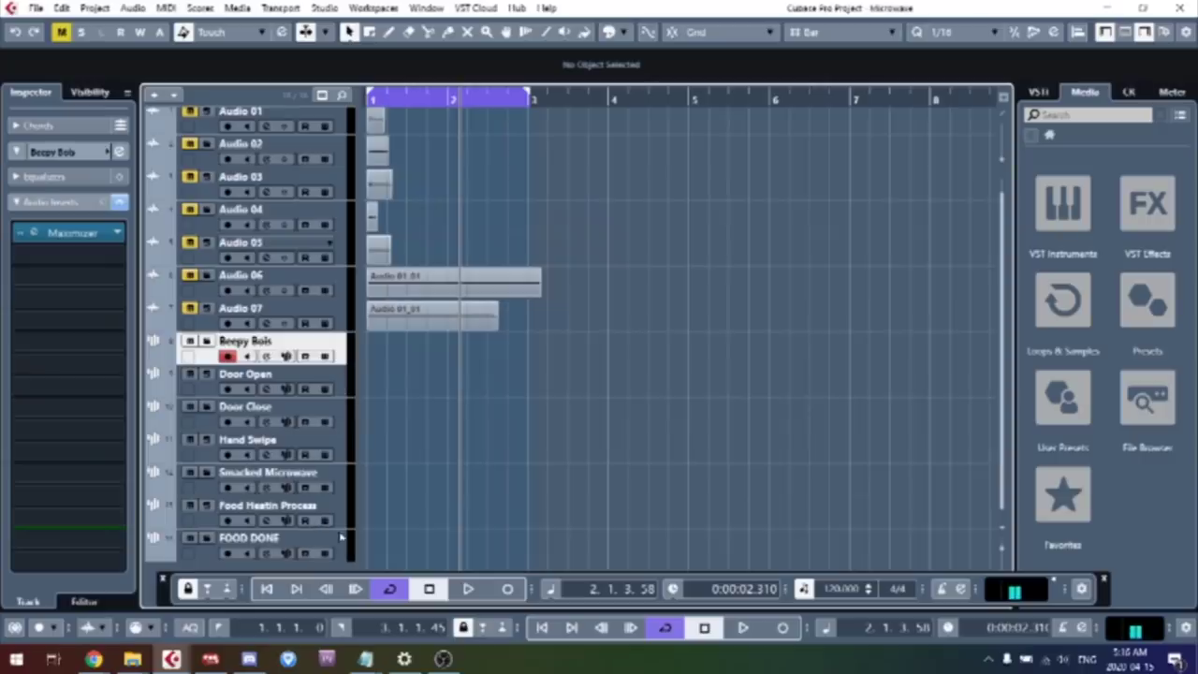
# Duplicate the FOOD DONE track and raise the duplicate's Maximizer Optimize amount to about 86 %
pyautogui.click(342, 538)
pyautogui.rightClick(342, 539)
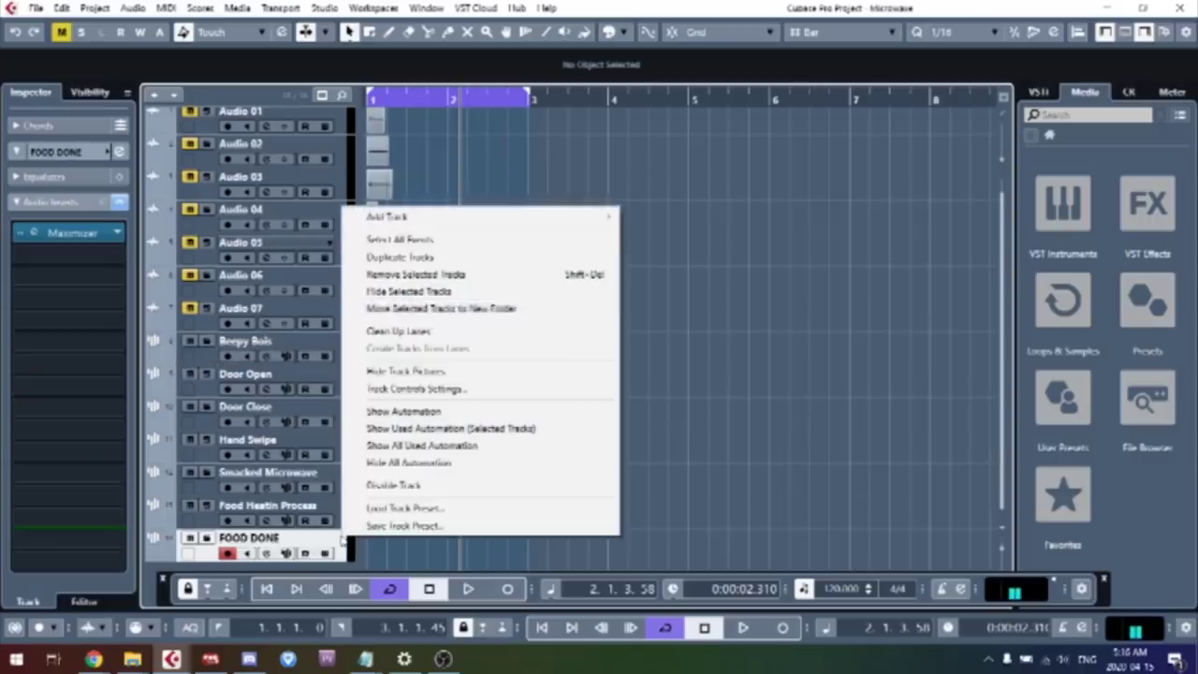
pyautogui.click(380, 258)
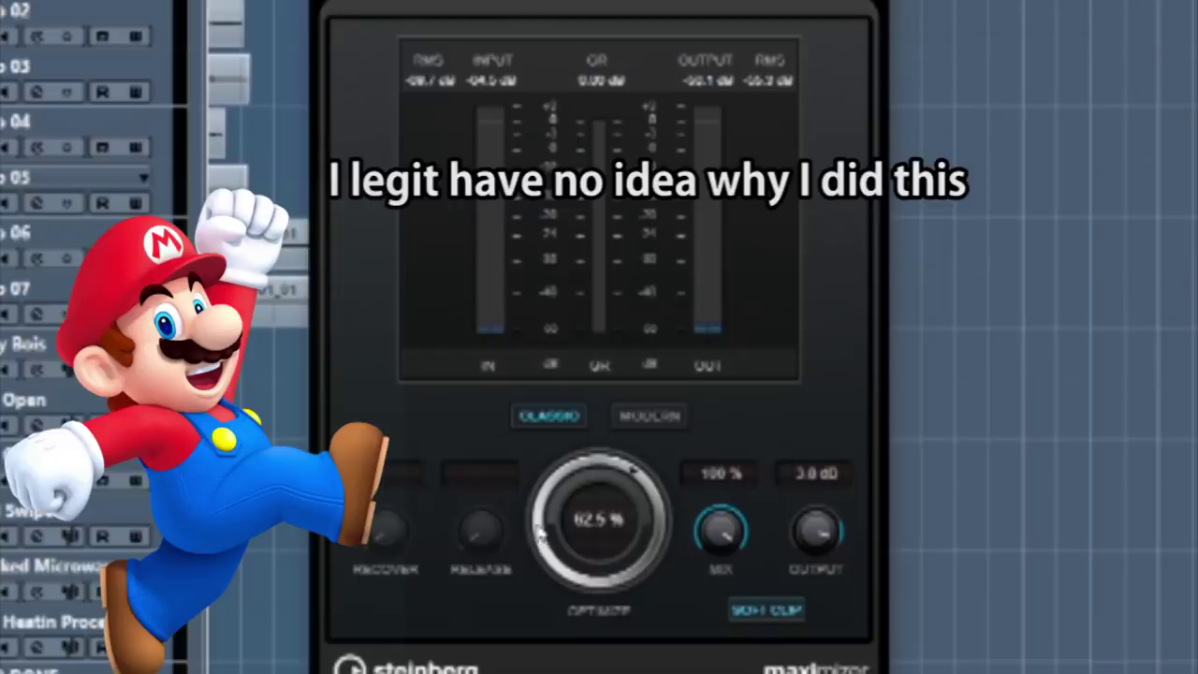
pyautogui.moveTo(541, 534); pyautogui.dragTo(530, 484)
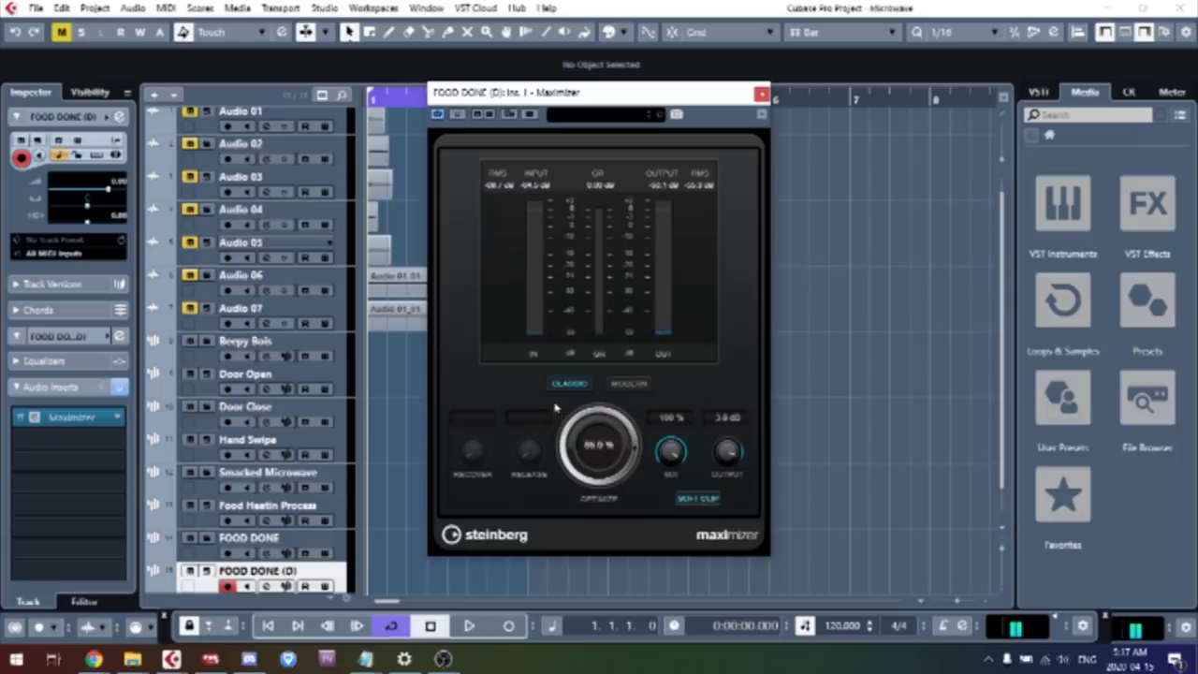
pyautogui.moveTo(556, 412); pyautogui.dragTo(757, 468)
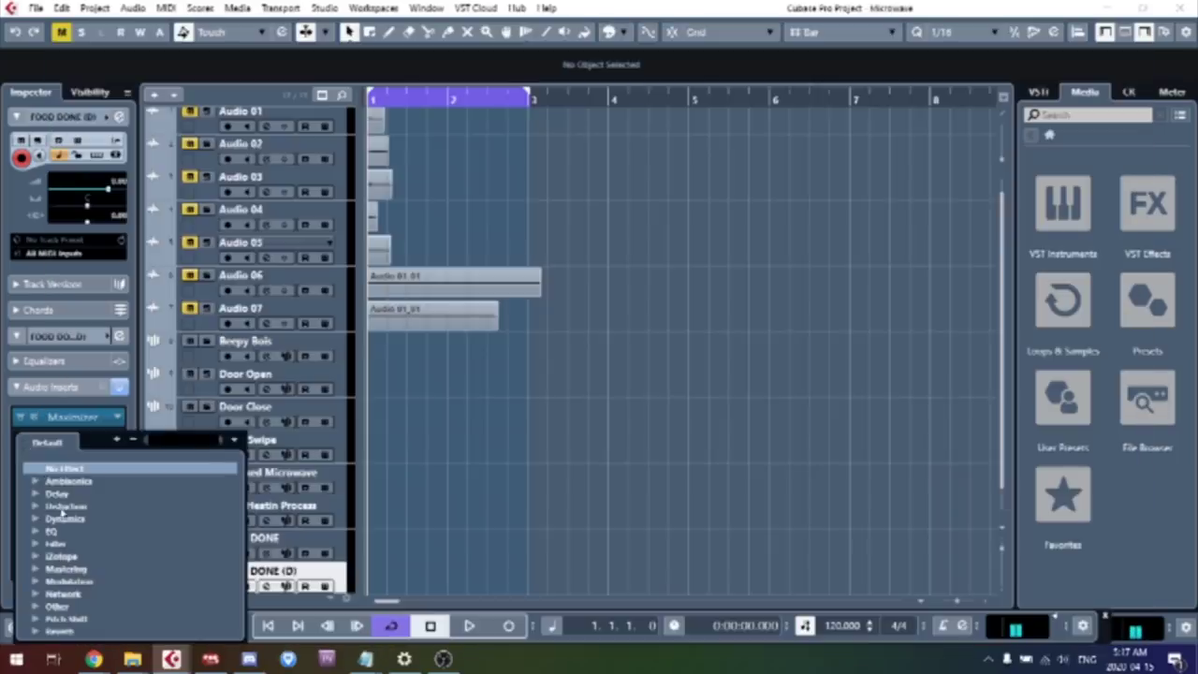
# Try the AmpSimulator distortion effect in the second insert slot of FOOD DONE (D)
pyautogui.click(61, 507)
pyautogui.click(75, 520)
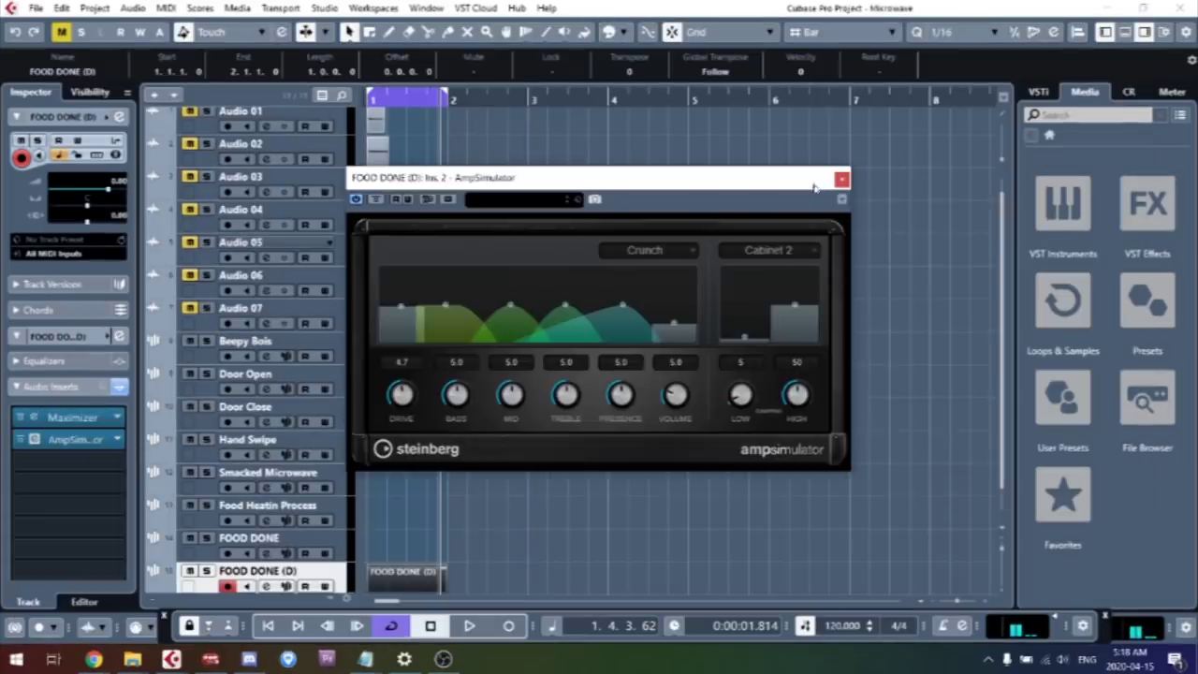
pyautogui.click(841, 178)
pyautogui.click(93, 441)
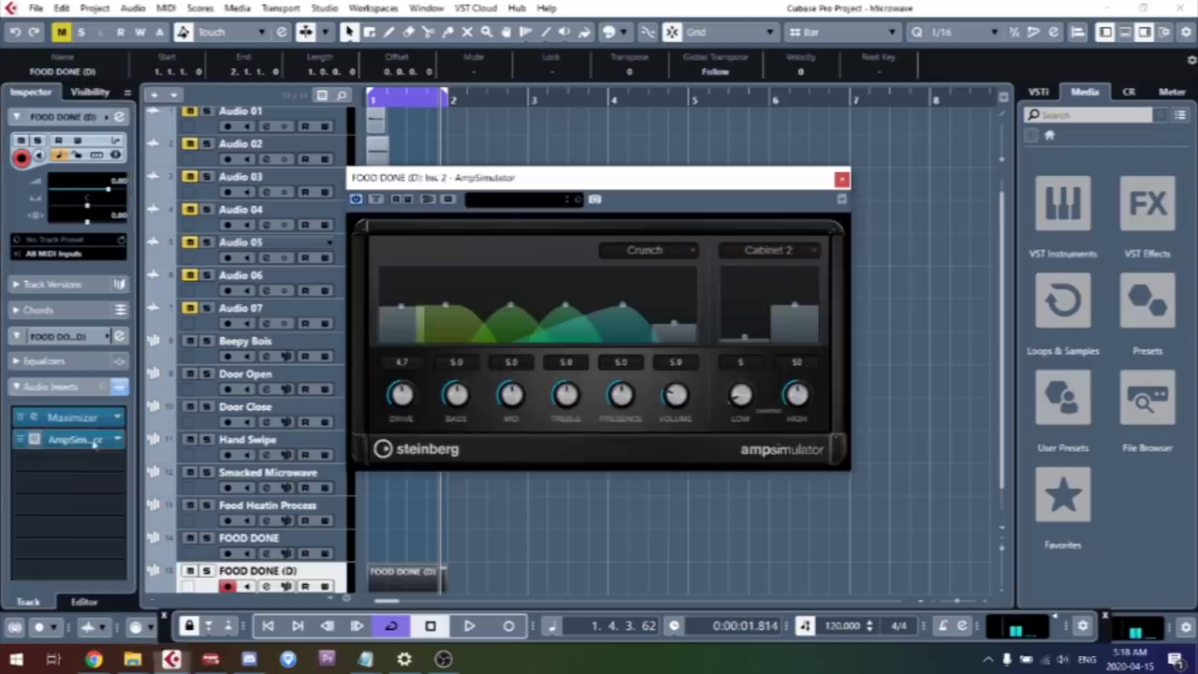
# Try the Distroyer effect in place of AmpSimulator on FOOD DONE (D)
pyautogui.click(117, 439)
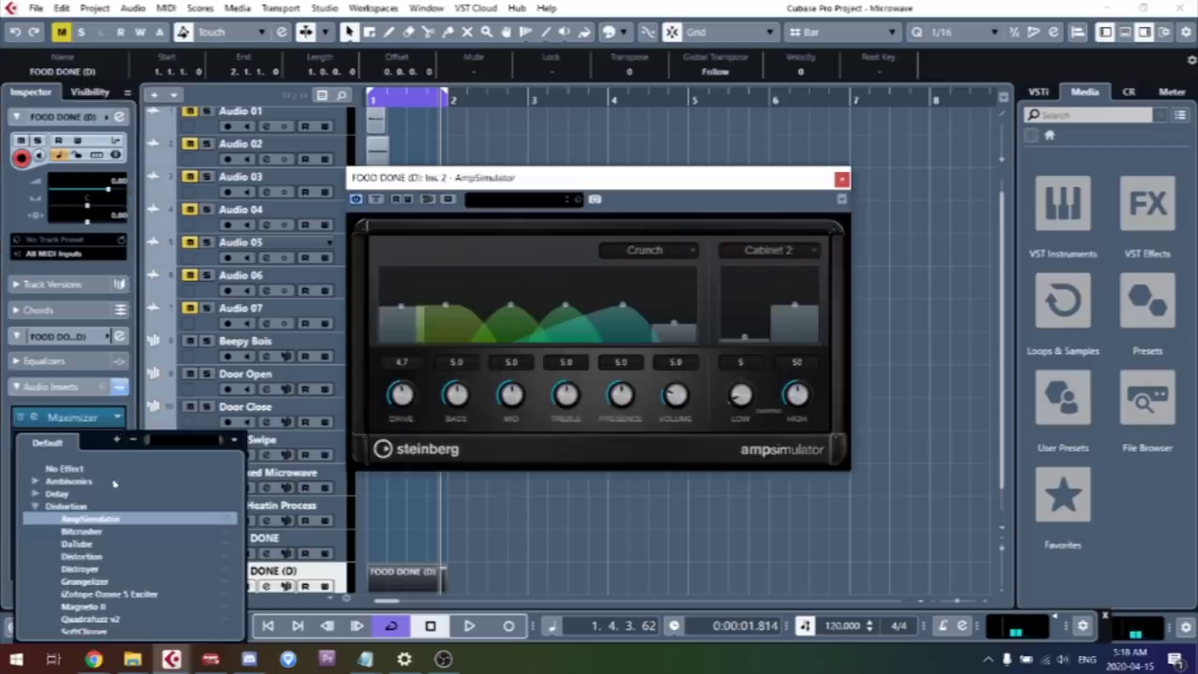
pyautogui.click(75, 569)
pyautogui.click(564, 366)
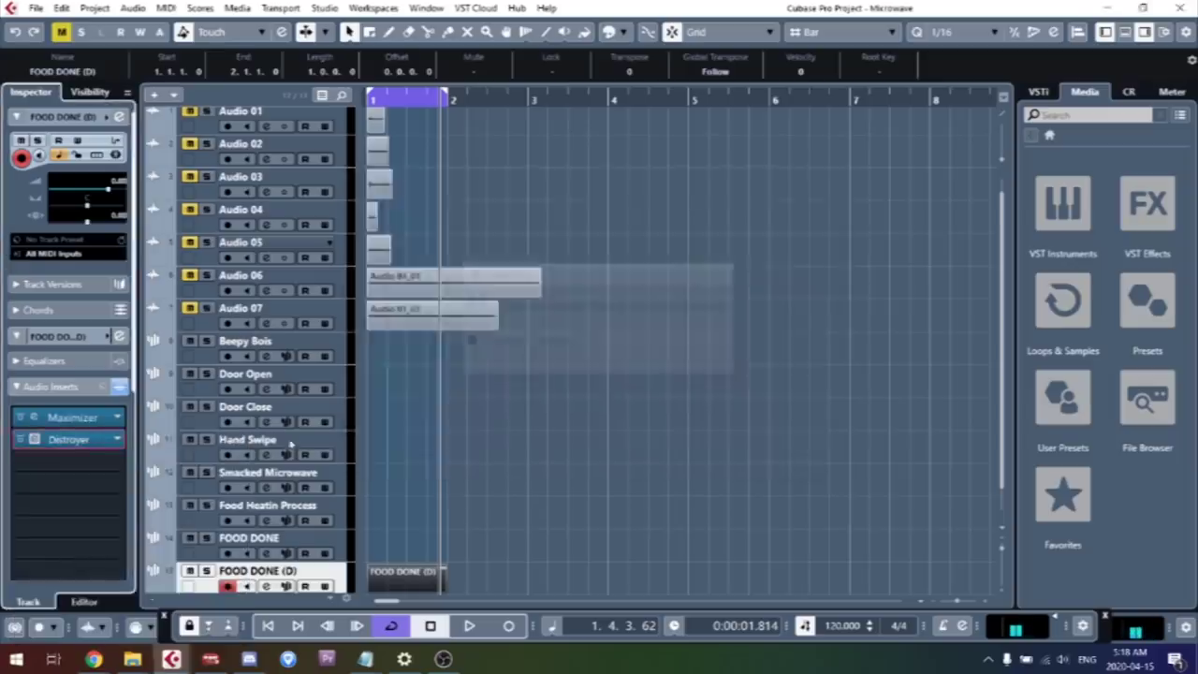
# Load the Distortion effect in FOOD DONE (D)'s second insert slot, set its Boost to 4.8 and return to the project start
pyautogui.click(117, 440)
pyautogui.click(70, 554)
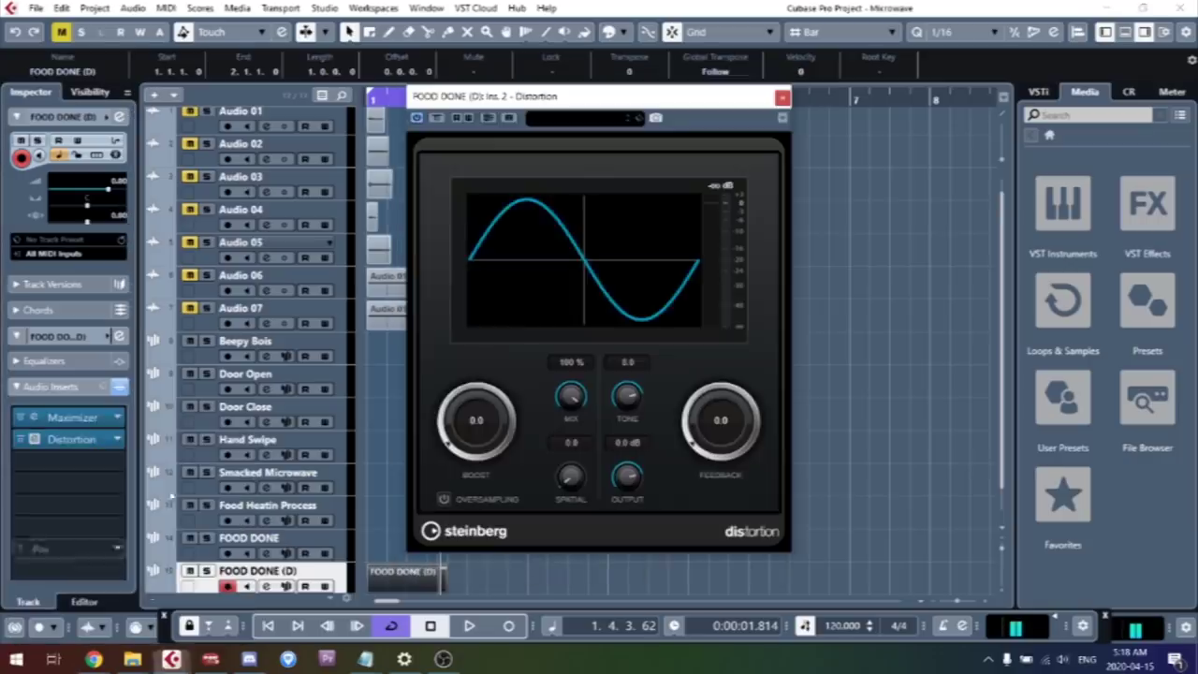
pyautogui.moveTo(442, 382); pyautogui.dragTo(400, 435)
pyautogui.click(268, 627)
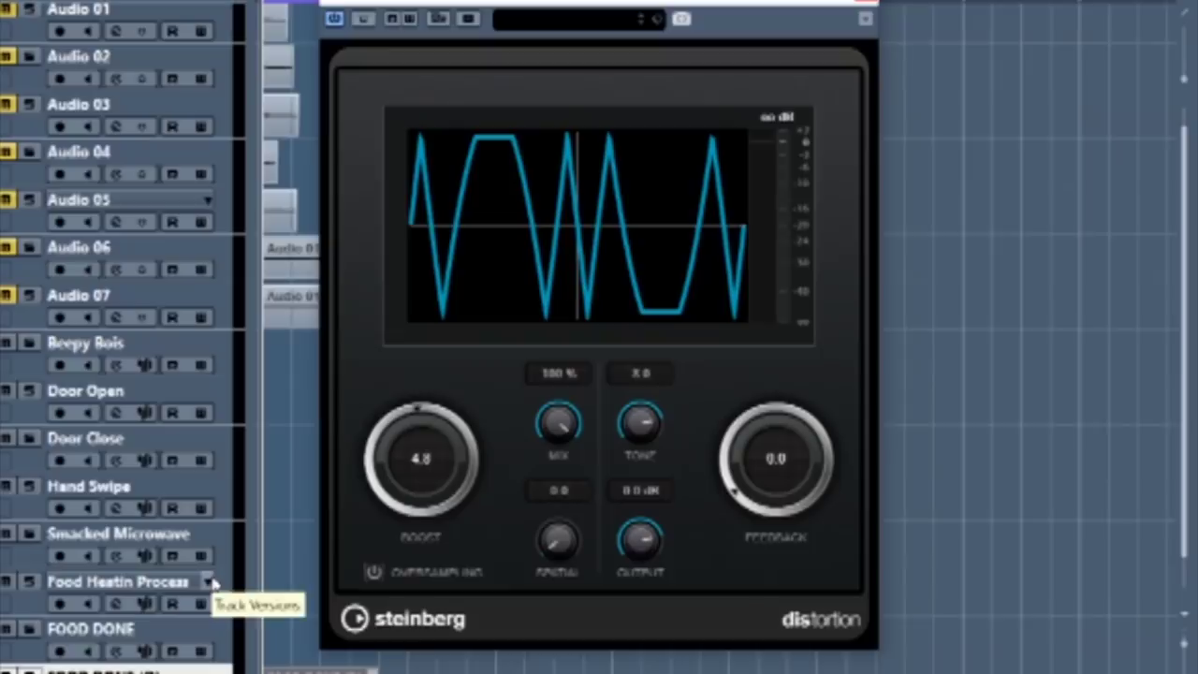
# Play the FOOD DONE (D) part, set Distortion's Boost and Feedback to 10.0 and adjust its Output level
pyautogui.press('space')
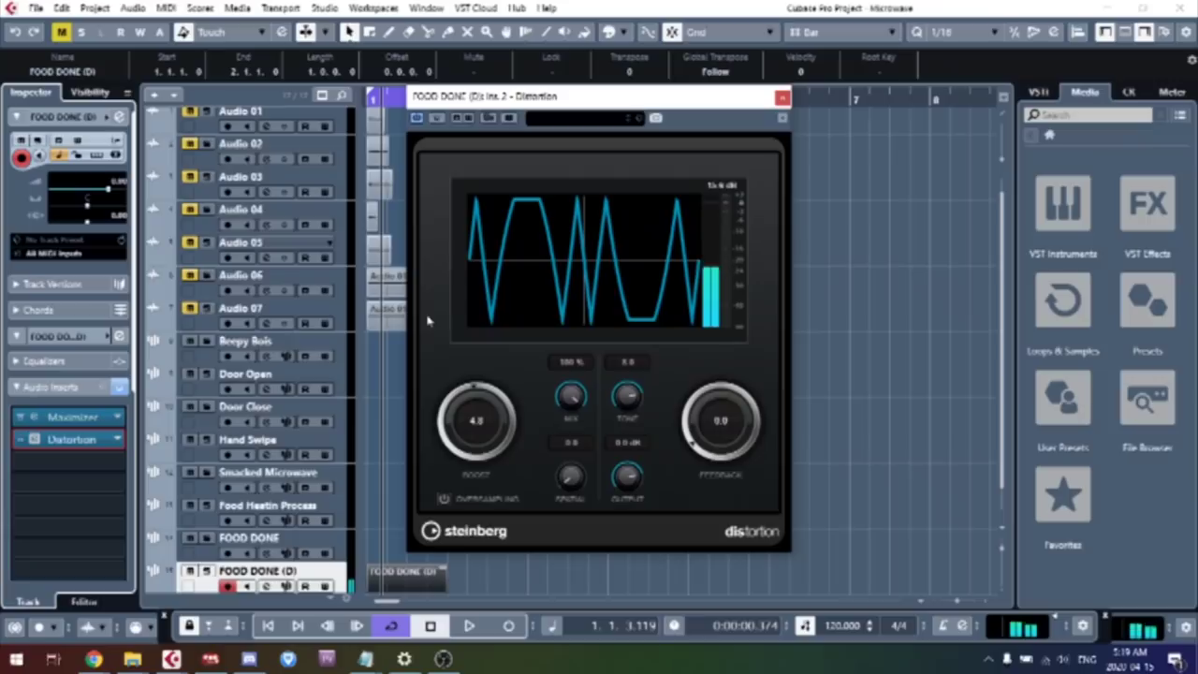
pyautogui.press('space')
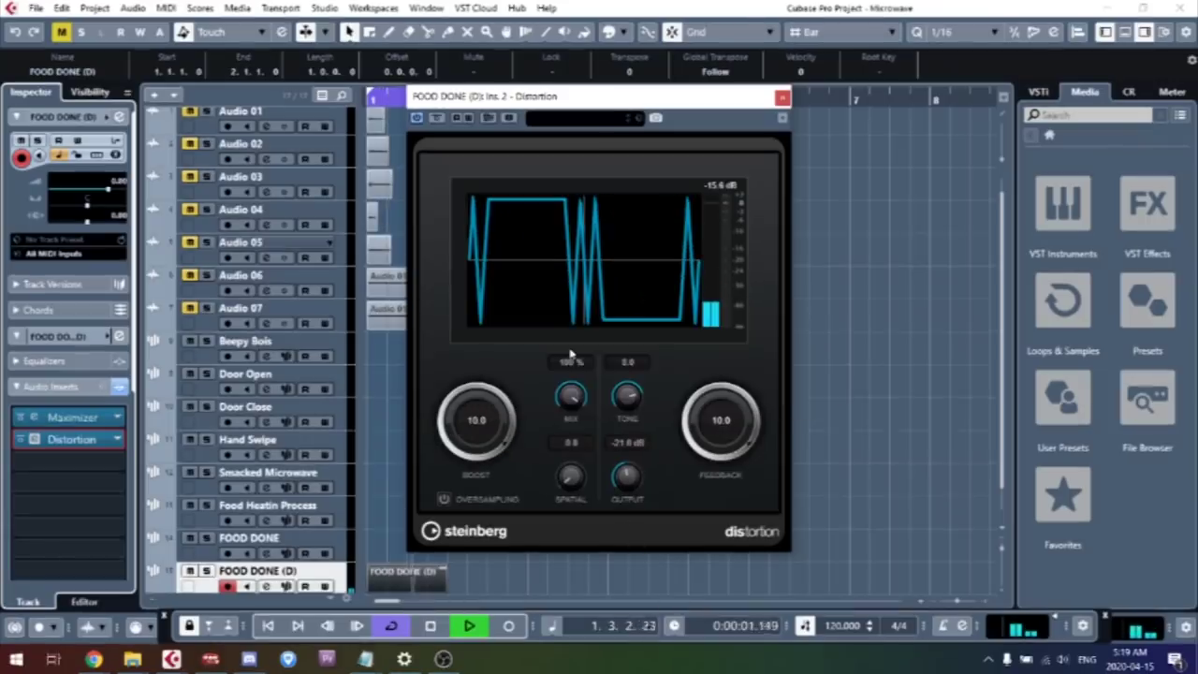
pyautogui.moveTo(623, 472); pyautogui.dragTo(611, 452)
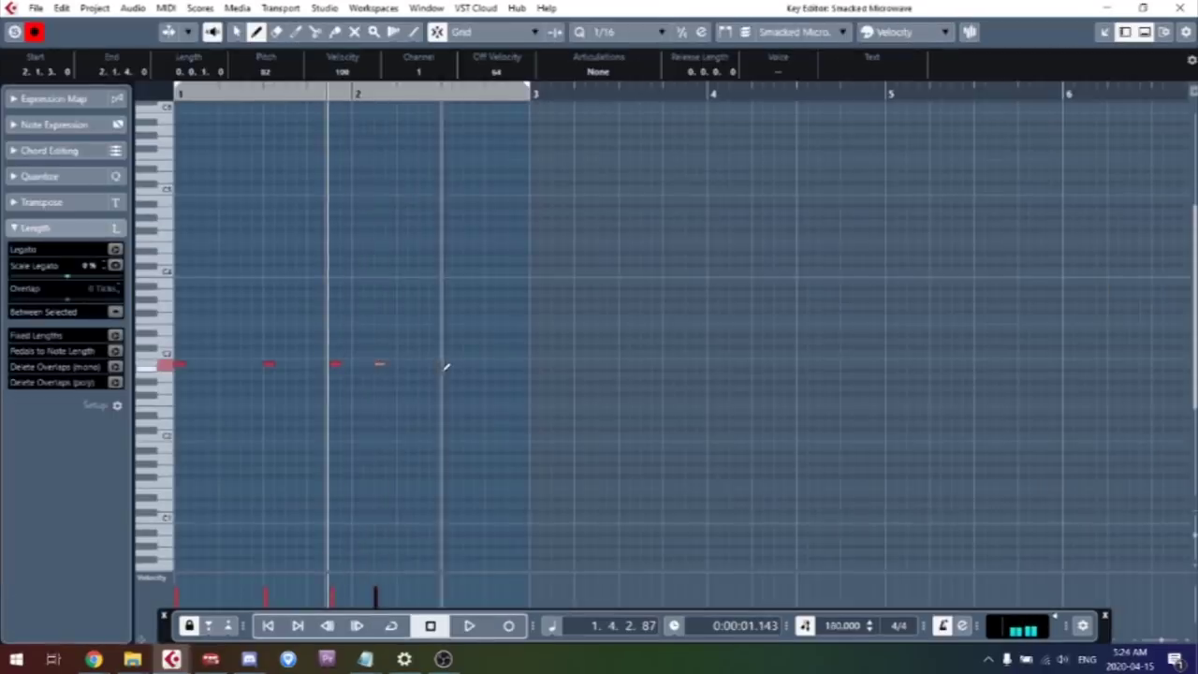
# Add a B2 note at beat 3 of bar 2 in the Smacked Microwave part, play it and return to the project start
pyautogui.click(448, 362)
pyautogui.press('space')
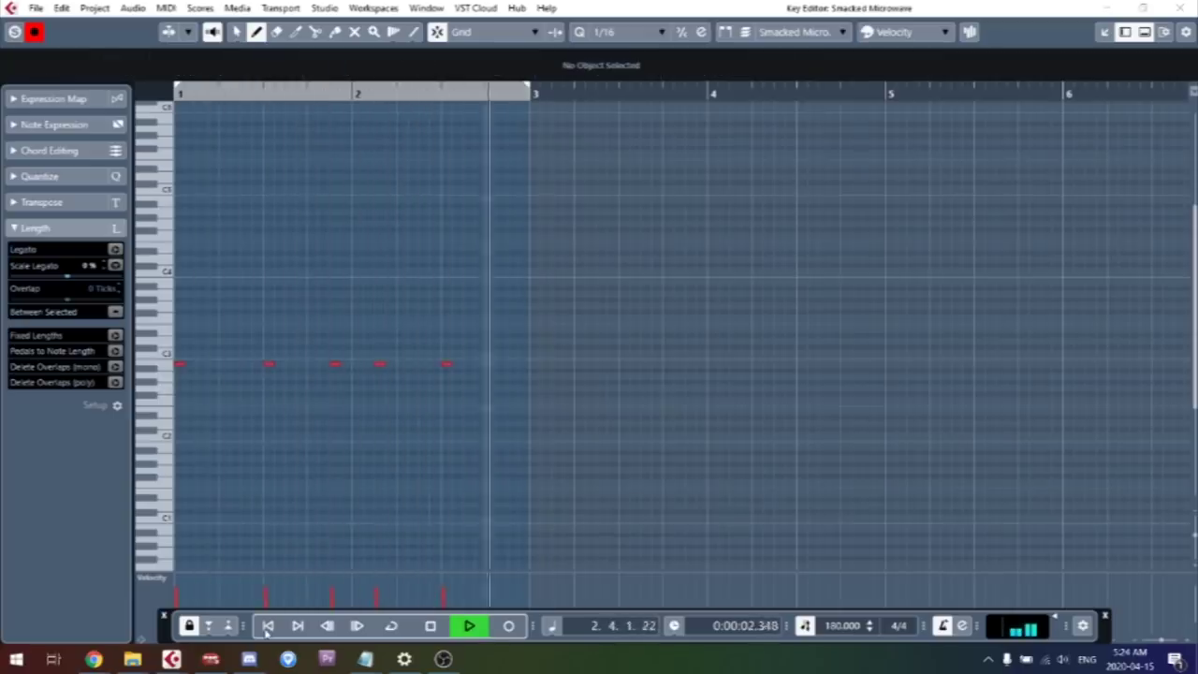
pyautogui.press('space')
pyautogui.click(1177, 8)
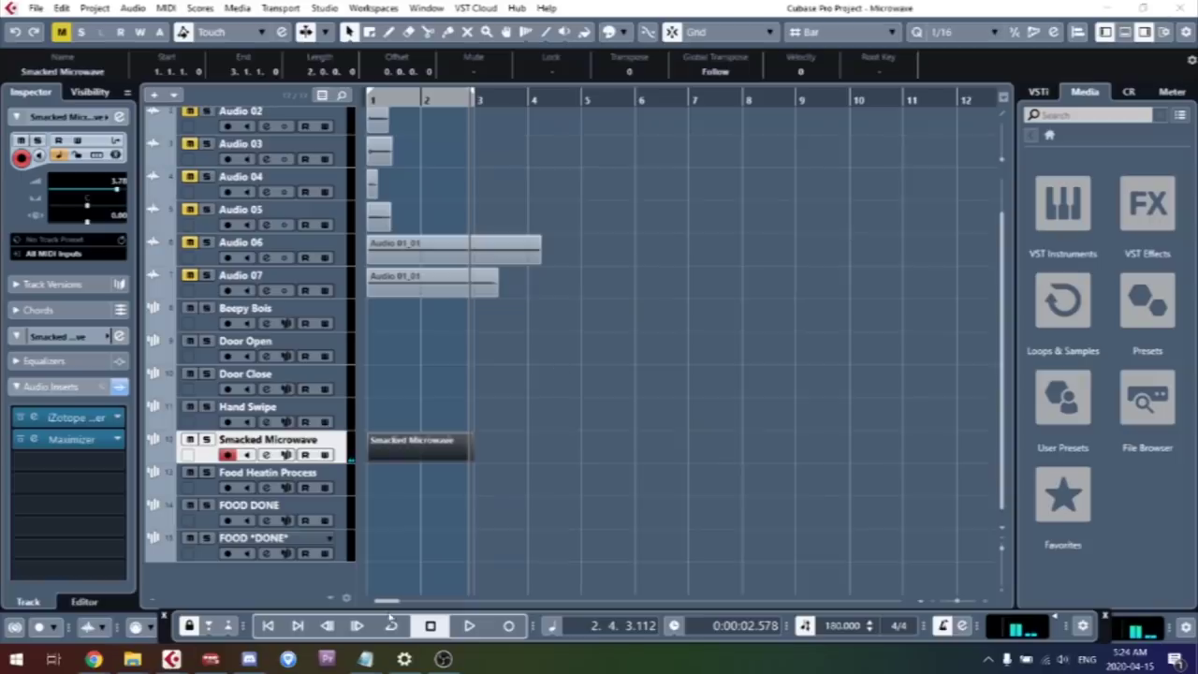
pyautogui.click(267, 626)
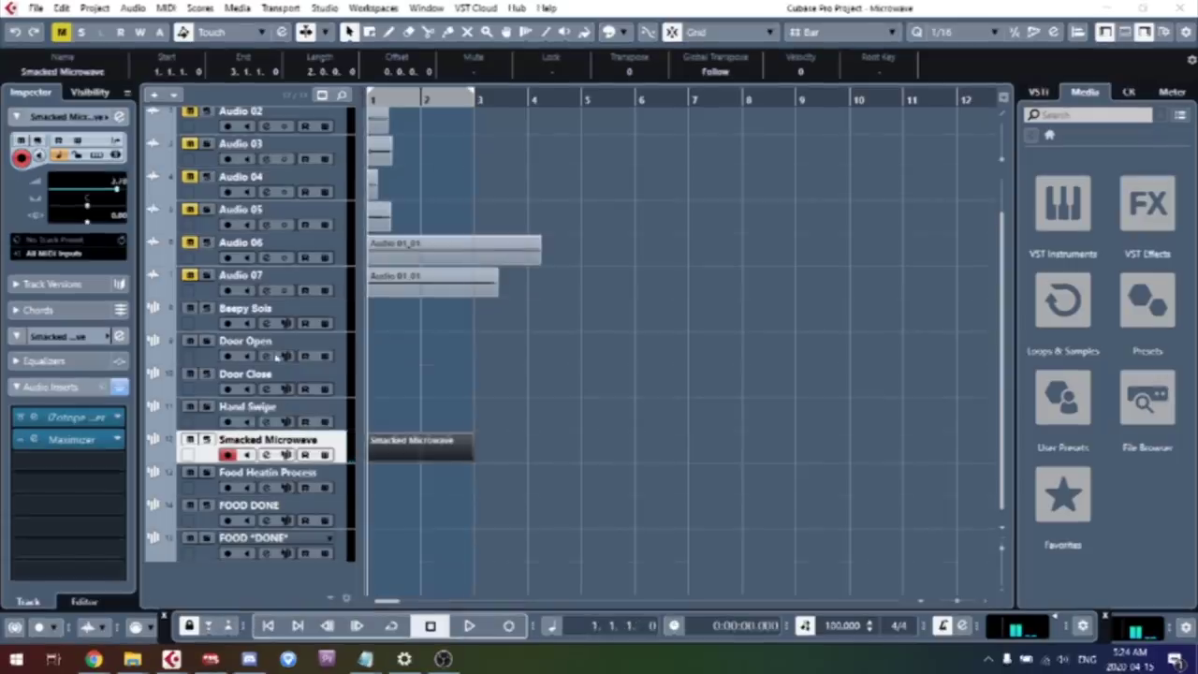
# Place Door Close notes on C3 at beat 4 of bar 1 and beats 2 and 4 of bar 2, and play the part
pyautogui.click(347, 386)
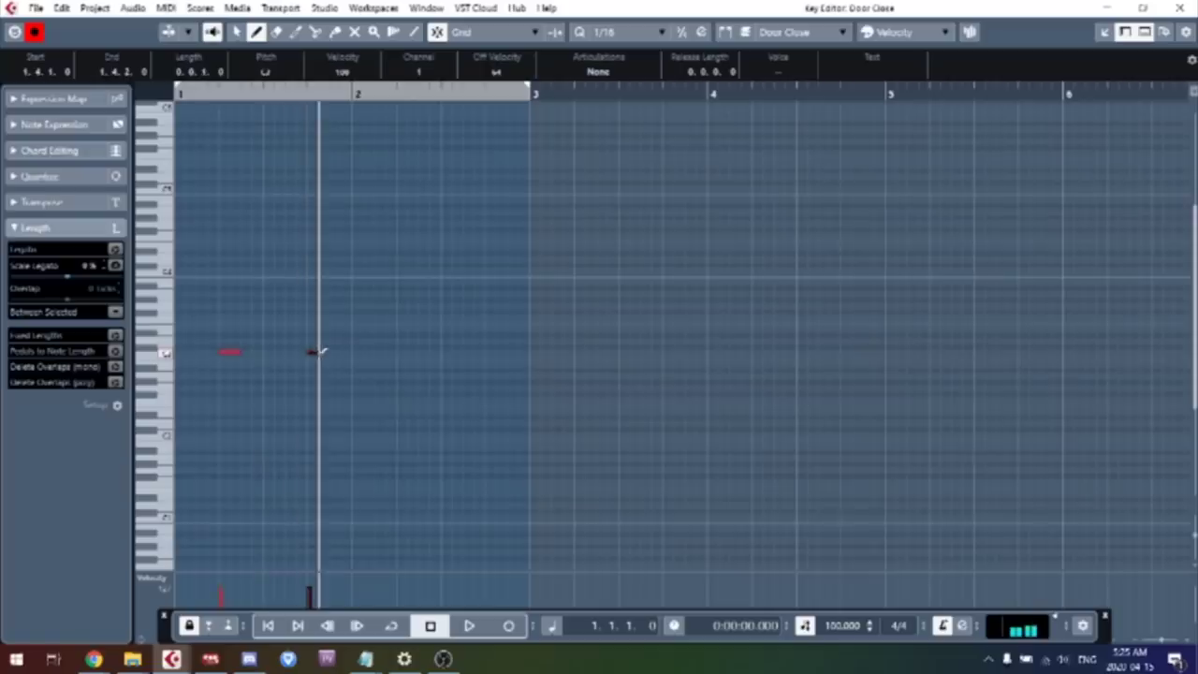
pyautogui.click(318, 352)
pyautogui.click(408, 352)
pyautogui.click(492, 352)
pyautogui.moveTo(506, 351); pyautogui.dragTo(509, 348)
pyautogui.press('space')
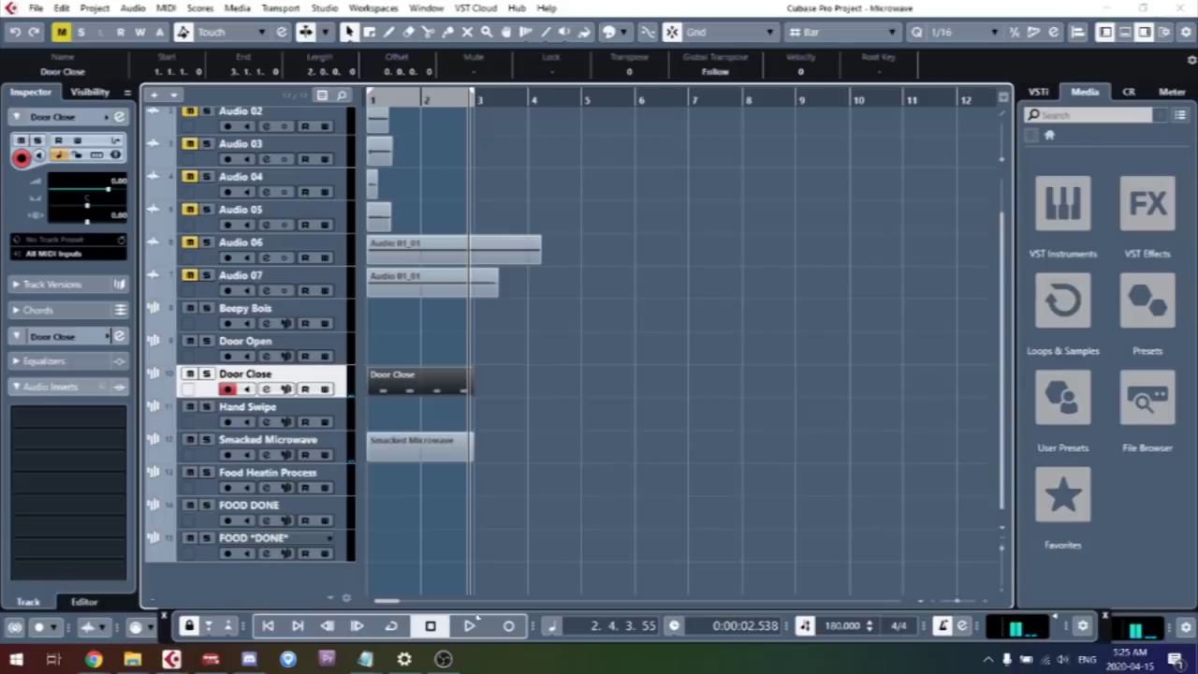
pyautogui.click(270, 626)
# Create a two-bar part on the Hand Swipe track and fill bar 1 with repeated eighth notes on B2
pyautogui.click(339, 407)
pyautogui.doubleClick(386, 412)
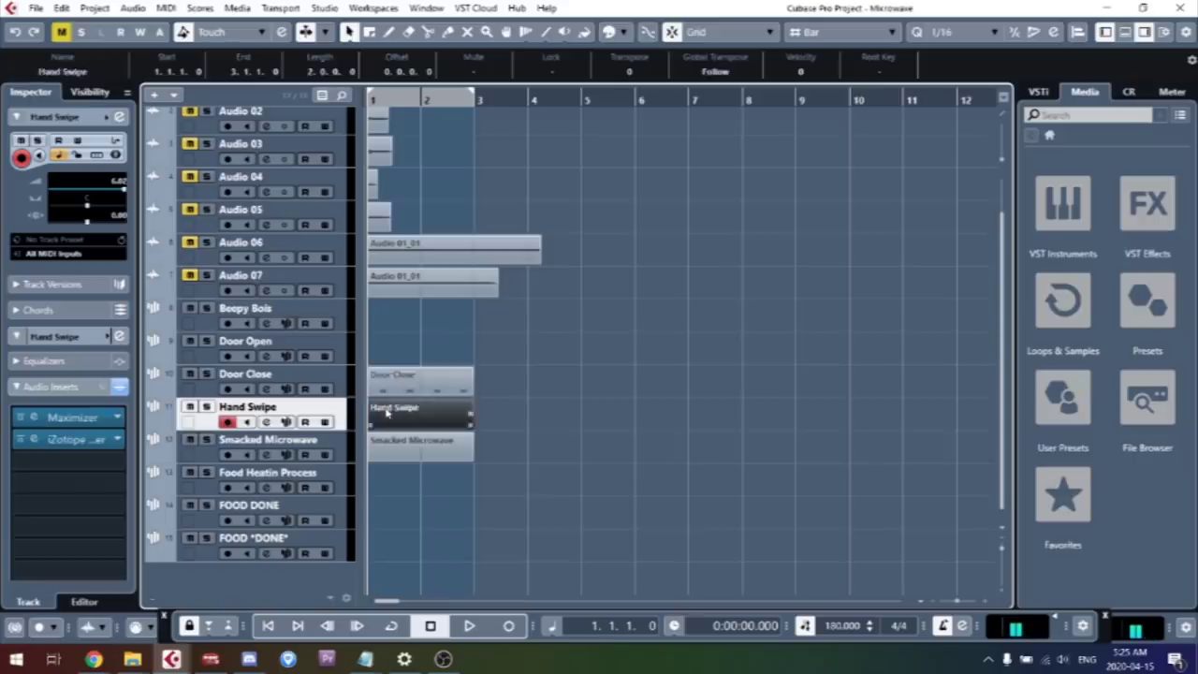
pyautogui.doubleClick(386, 412)
pyautogui.moveTo(246, 360); pyautogui.dragTo(350, 363)
pyautogui.click(265, 93)
pyautogui.press('space')
pyautogui.press('space')
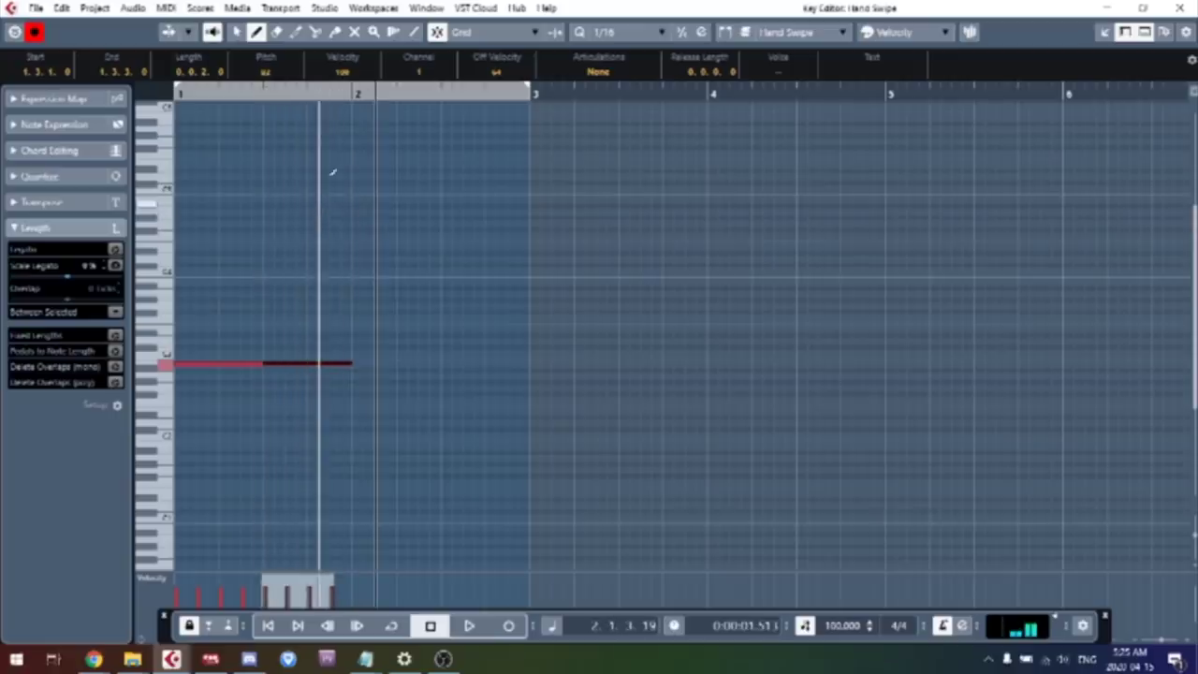
# Duplicate the Hand Swipe notes from bar 1 into bar 2 and play the pattern from the start
pyautogui.click(352, 93)
pyautogui.hotkey('ctrl', 'd')
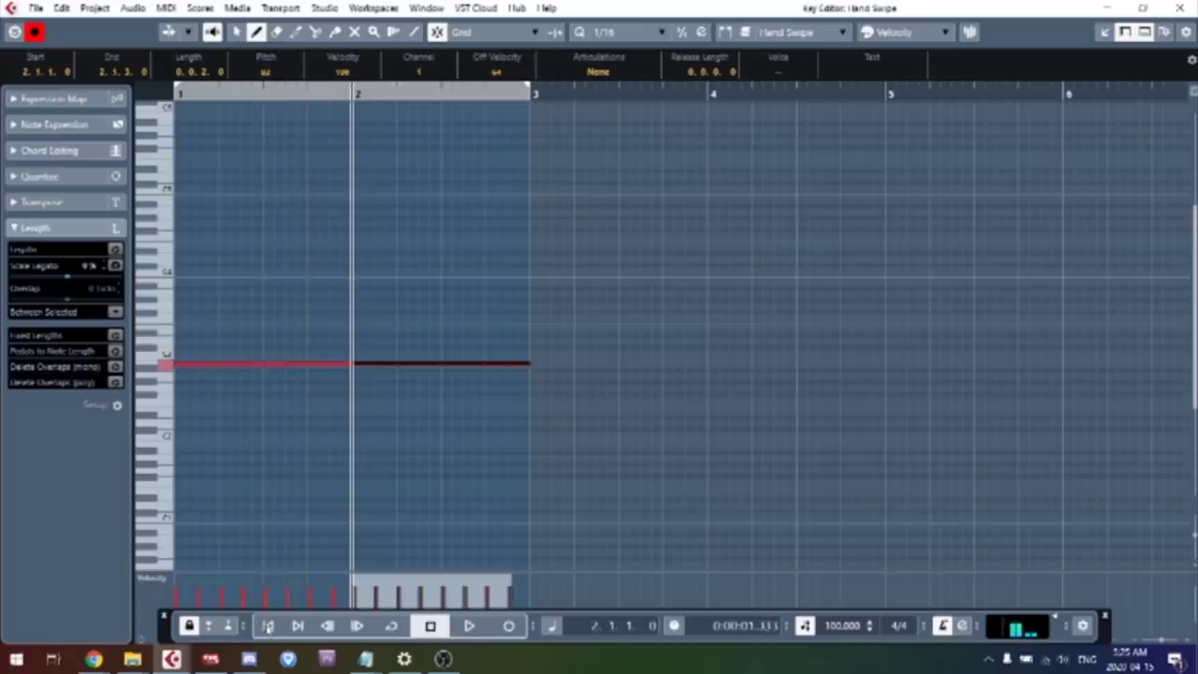
pyautogui.press('Home')
pyautogui.press('space')
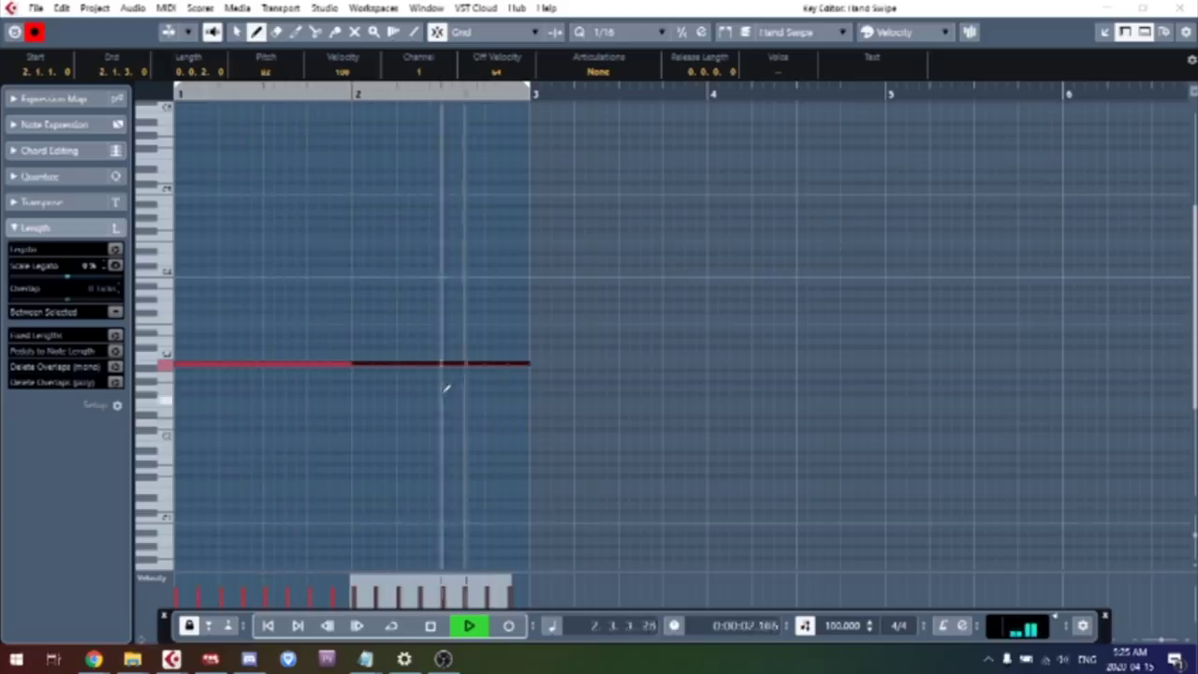
pyautogui.press('space')
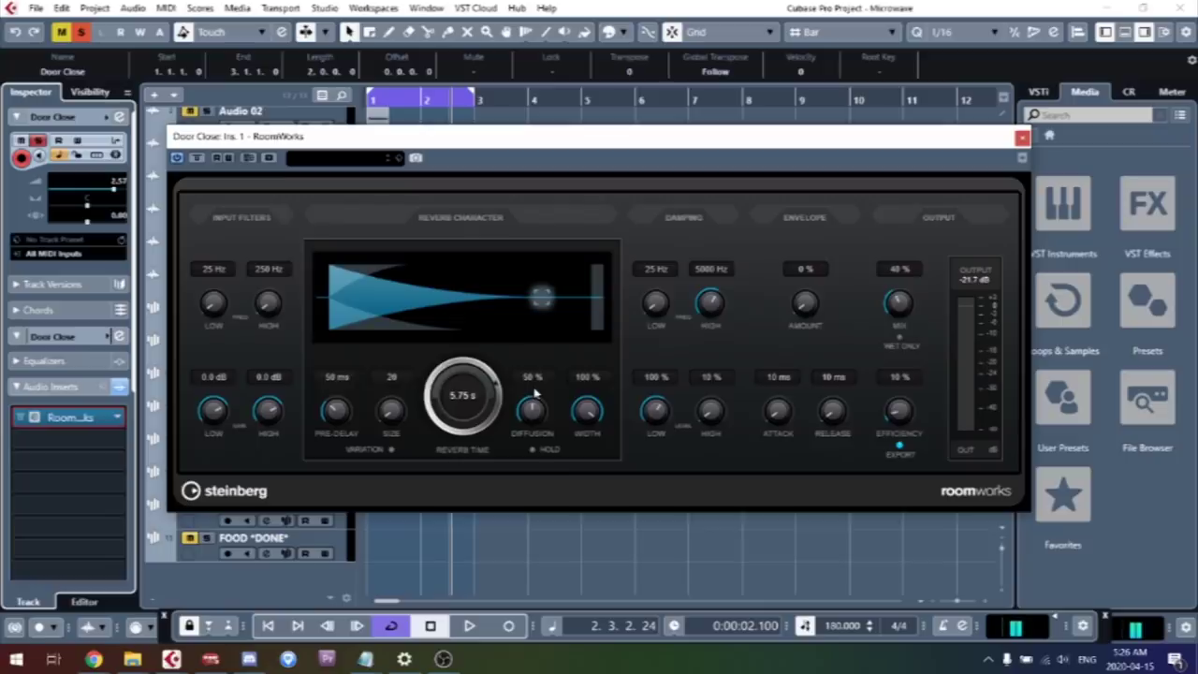
# Audition the soloed Door Close track with RoomWorks, and play it together with the Hand Swipe and Smacked Microwave parts
pyautogui.press('space')
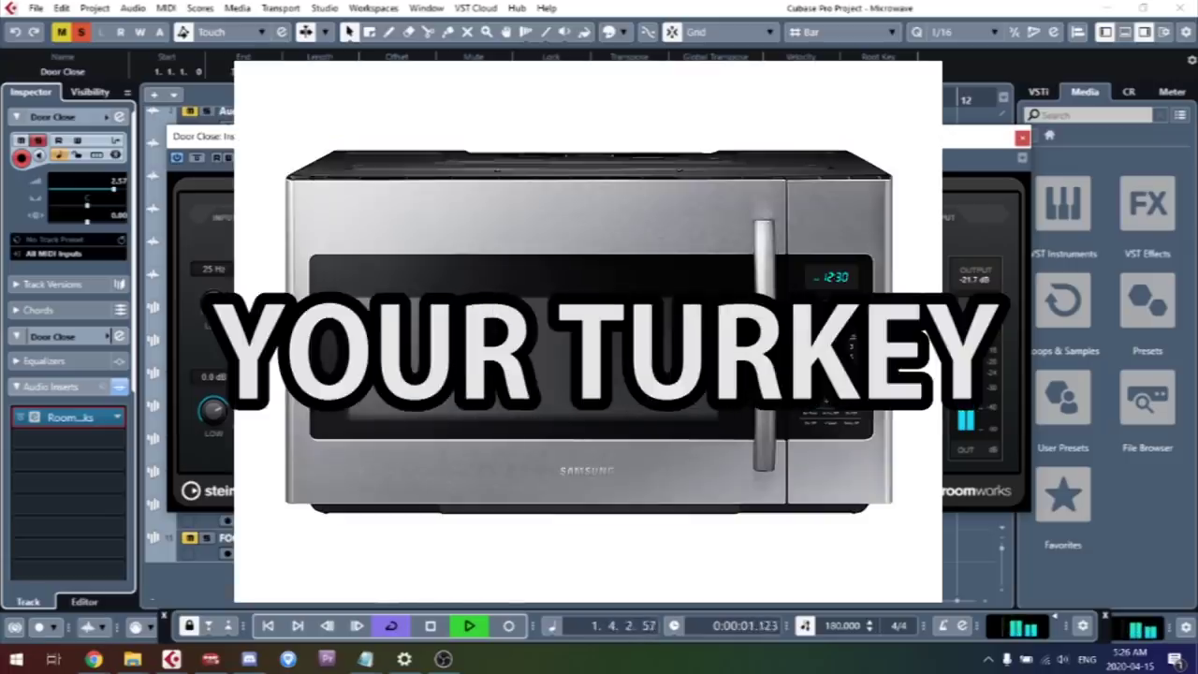
pyautogui.press('space')
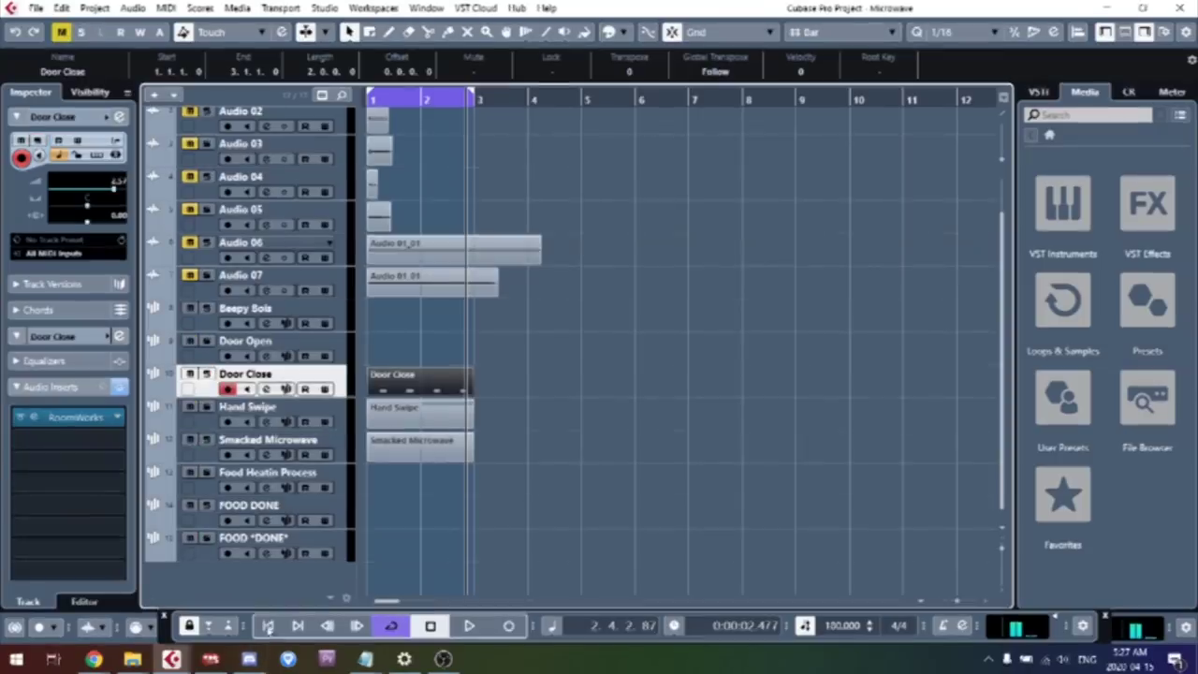
pyautogui.press('space')
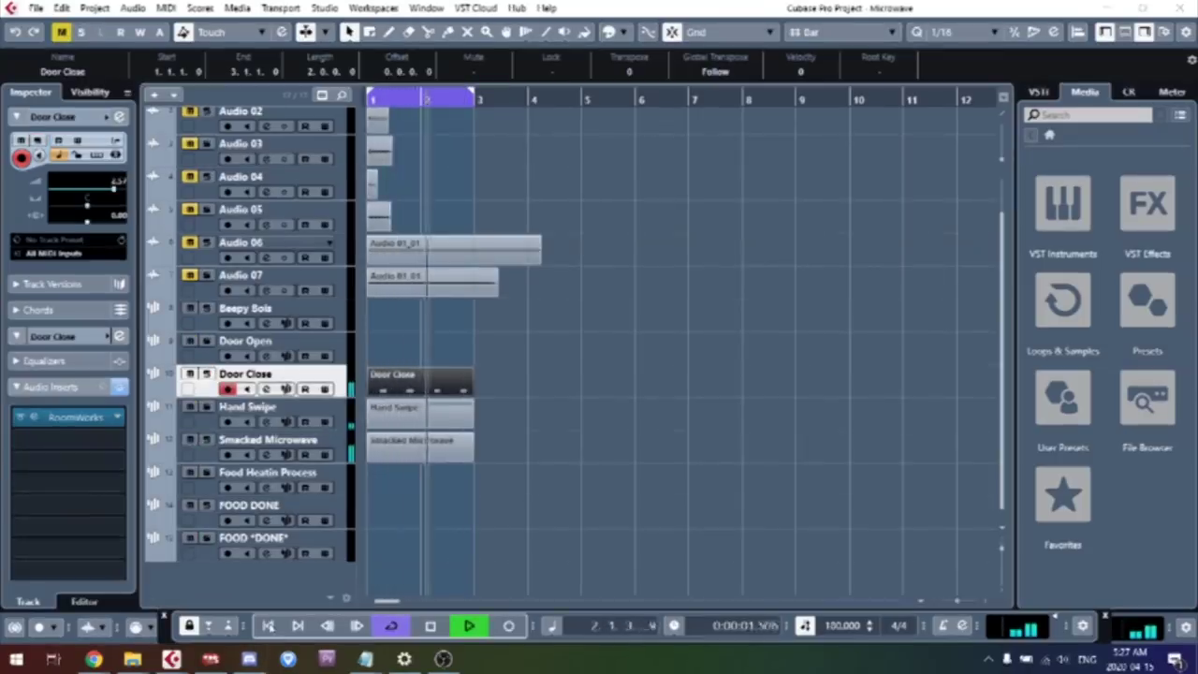
pyautogui.press('space')
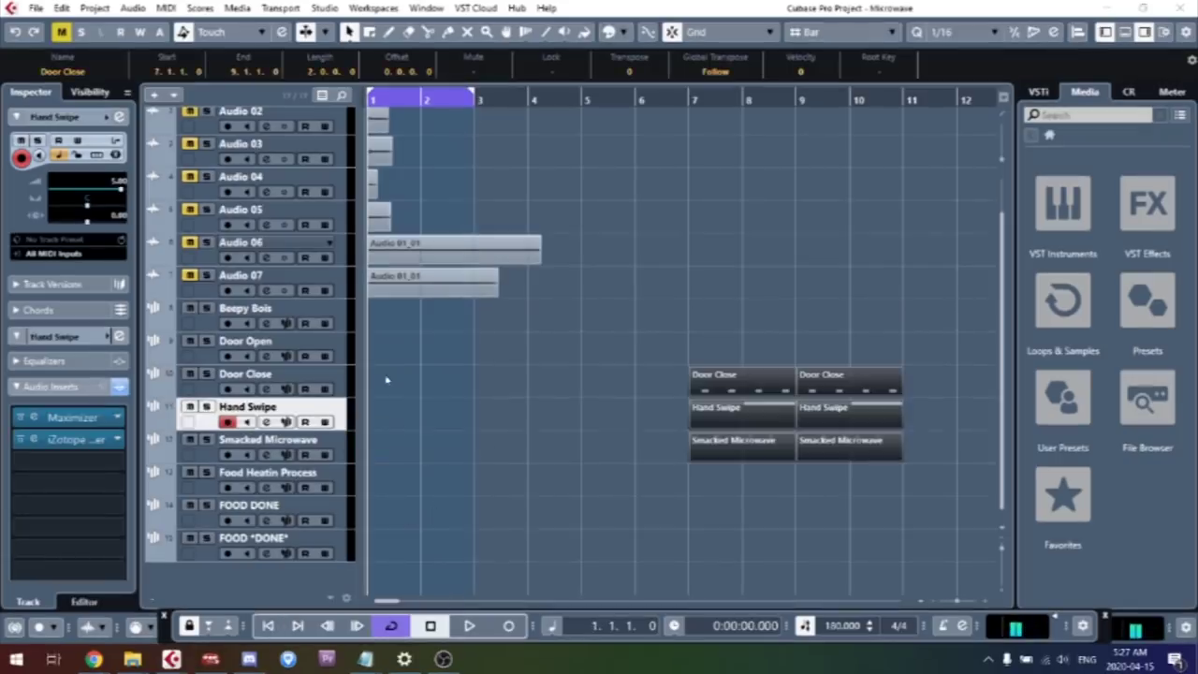
pyautogui.click(387, 379)
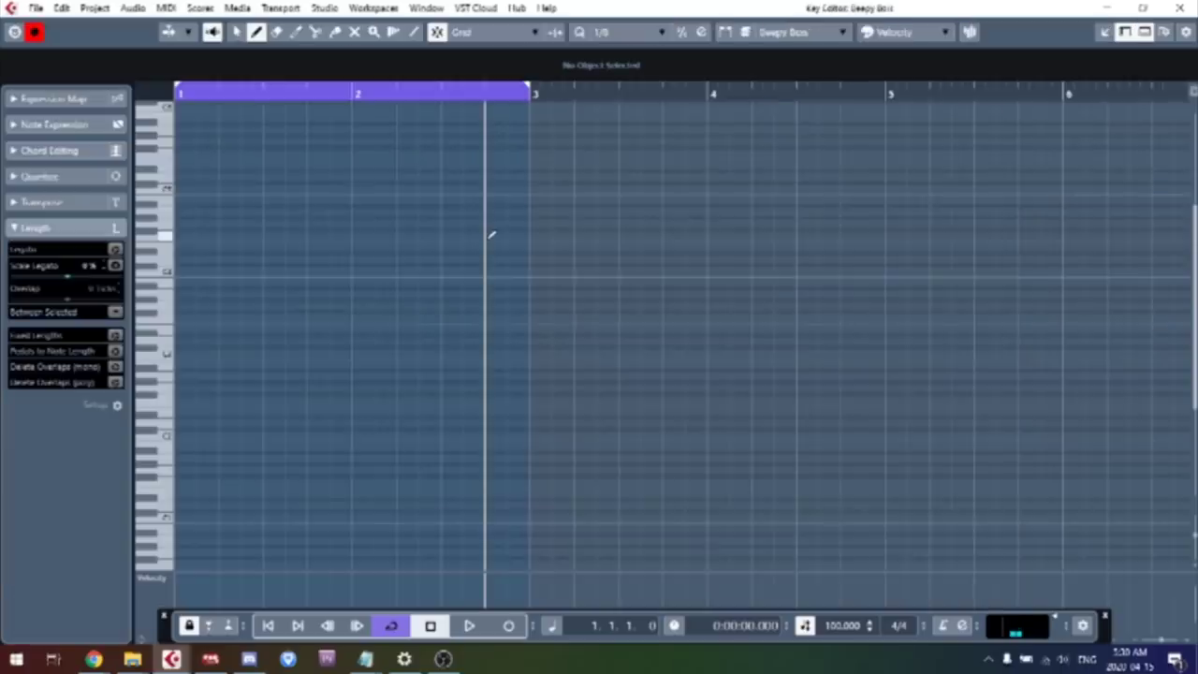
# Write a two-bar eighth-note melody in the Beepy Bois part, ending with a rise from D1 to C2, and play it
pyautogui.click(187, 394)
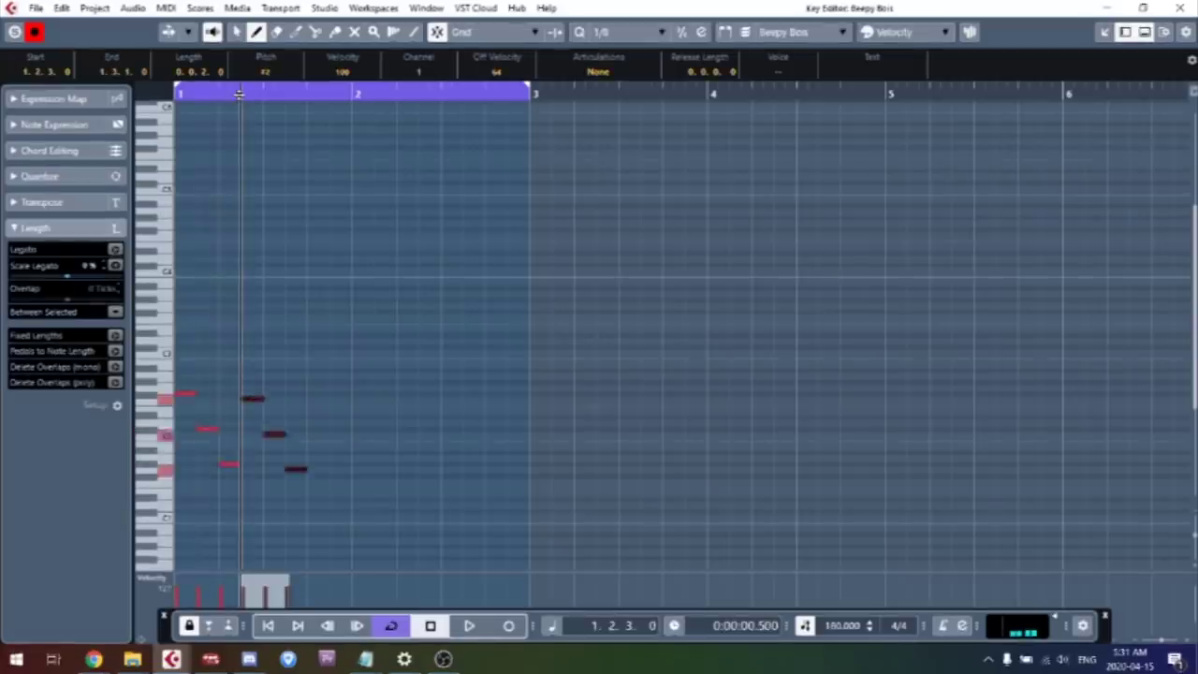
pyautogui.press('space')
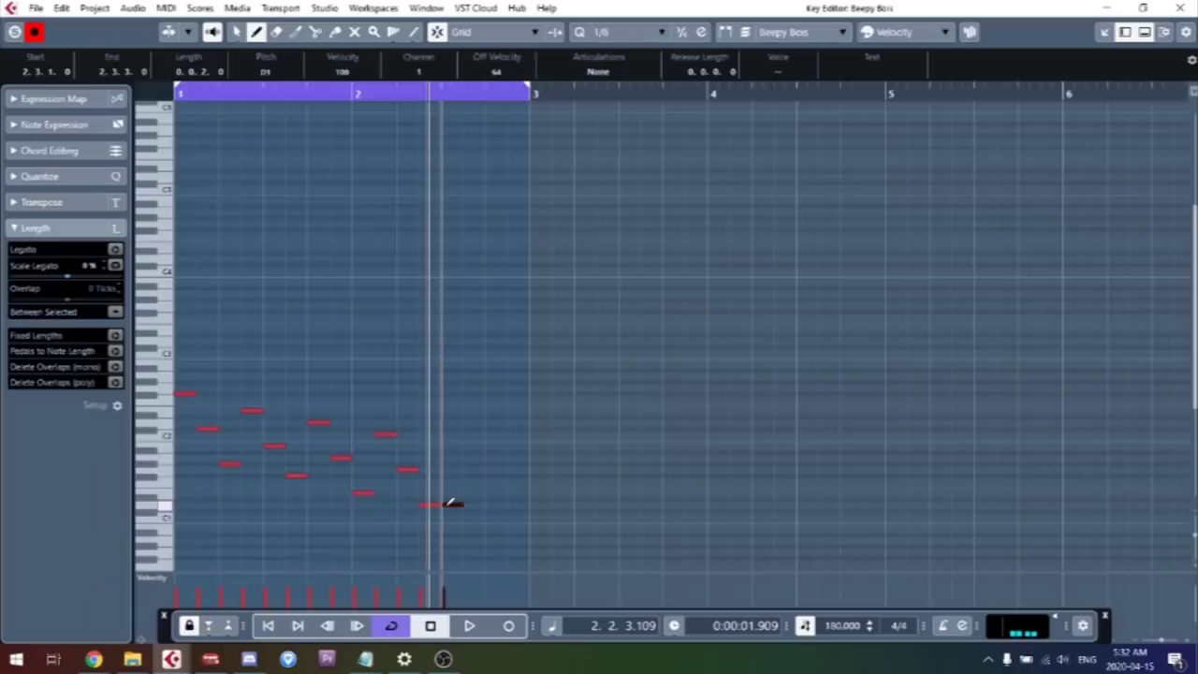
pyautogui.click(471, 505)
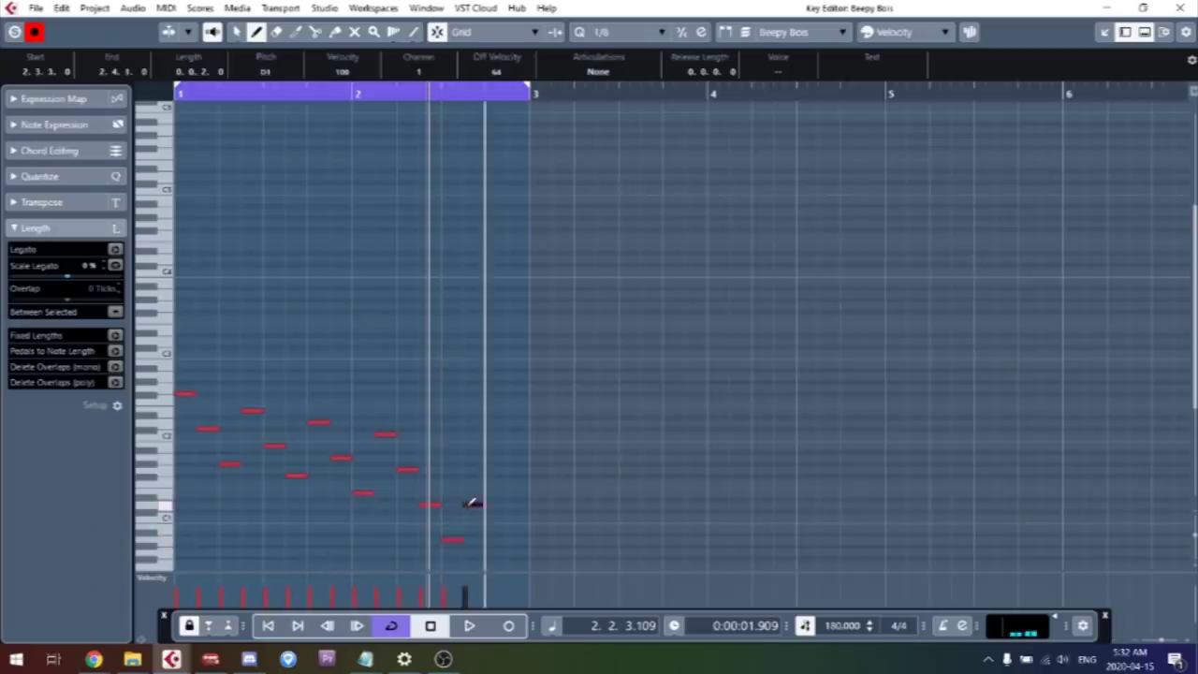
pyautogui.click(491, 469)
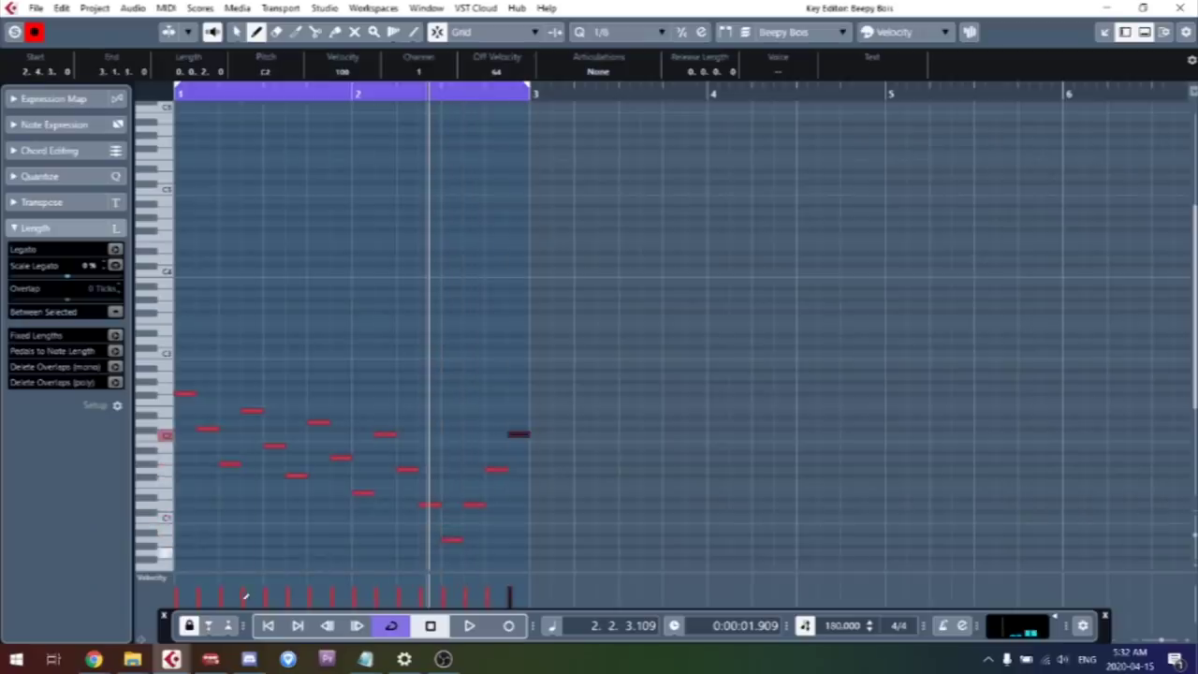
pyautogui.press('space')
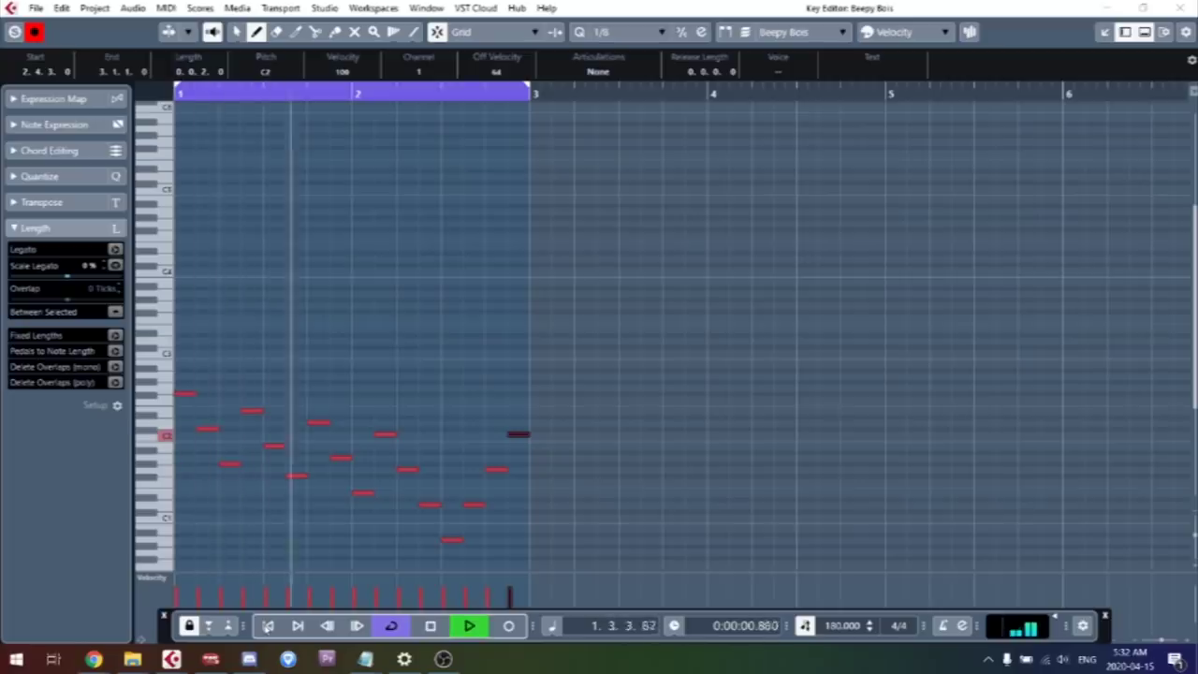
pyautogui.press('space')
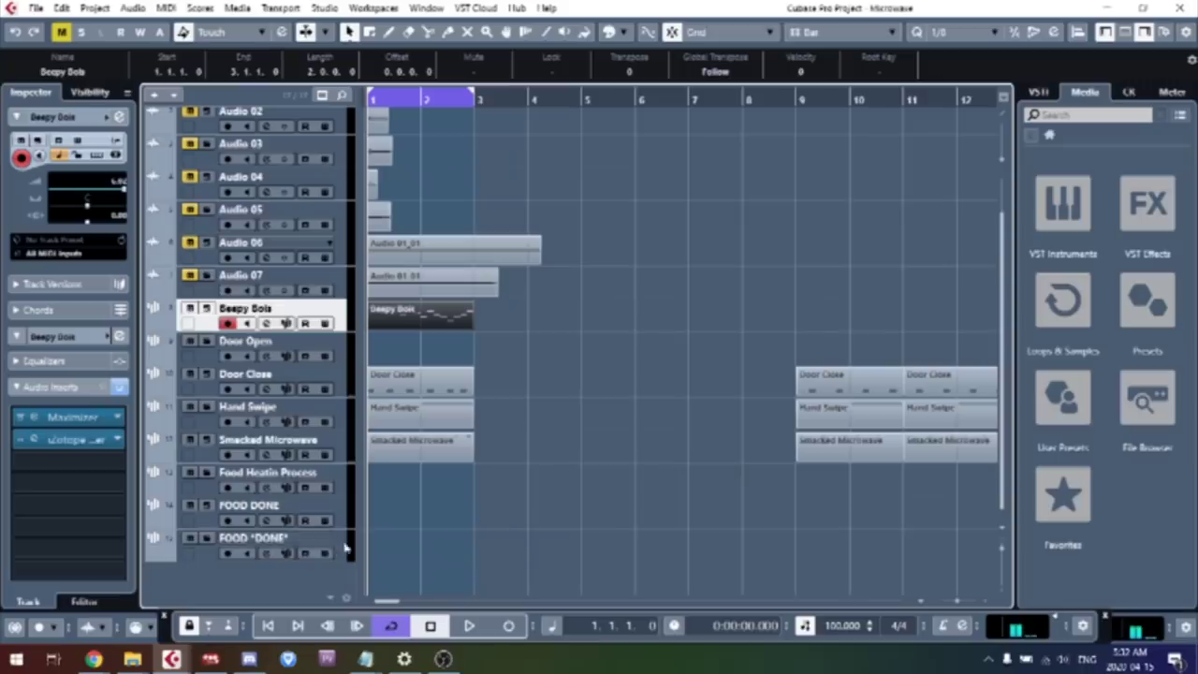
# Select the FOOD *DONE* track and deselect the Beepy Bois part
pyautogui.click(344, 543)
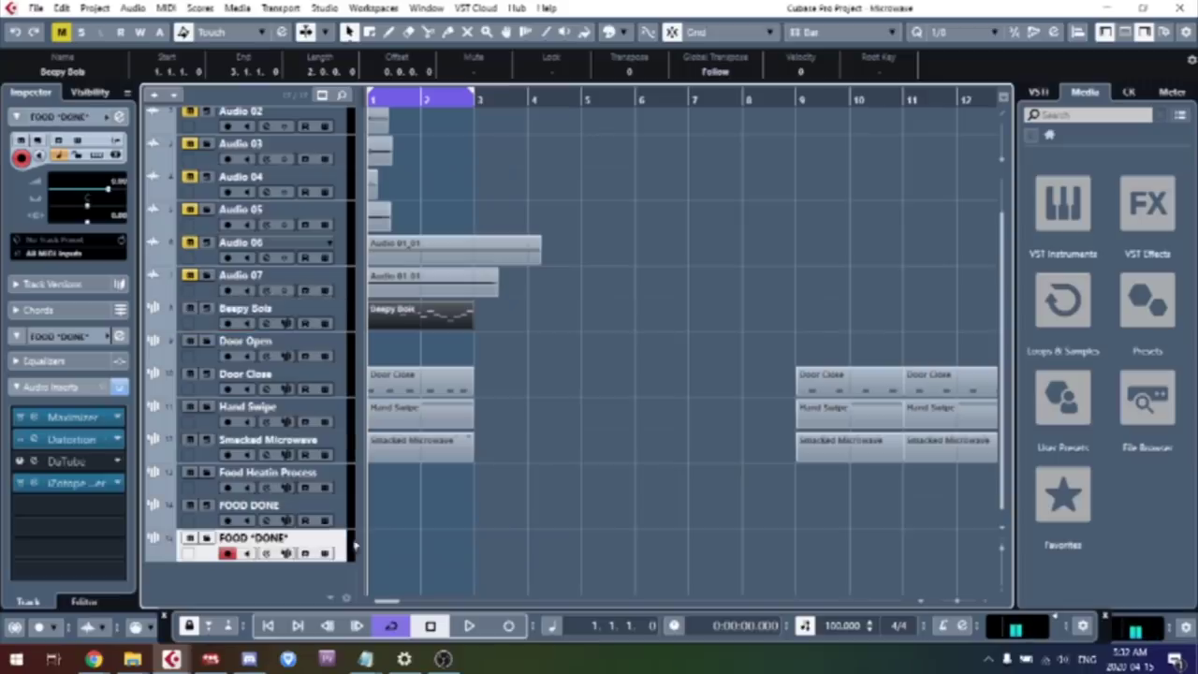
pyautogui.click(366, 545)
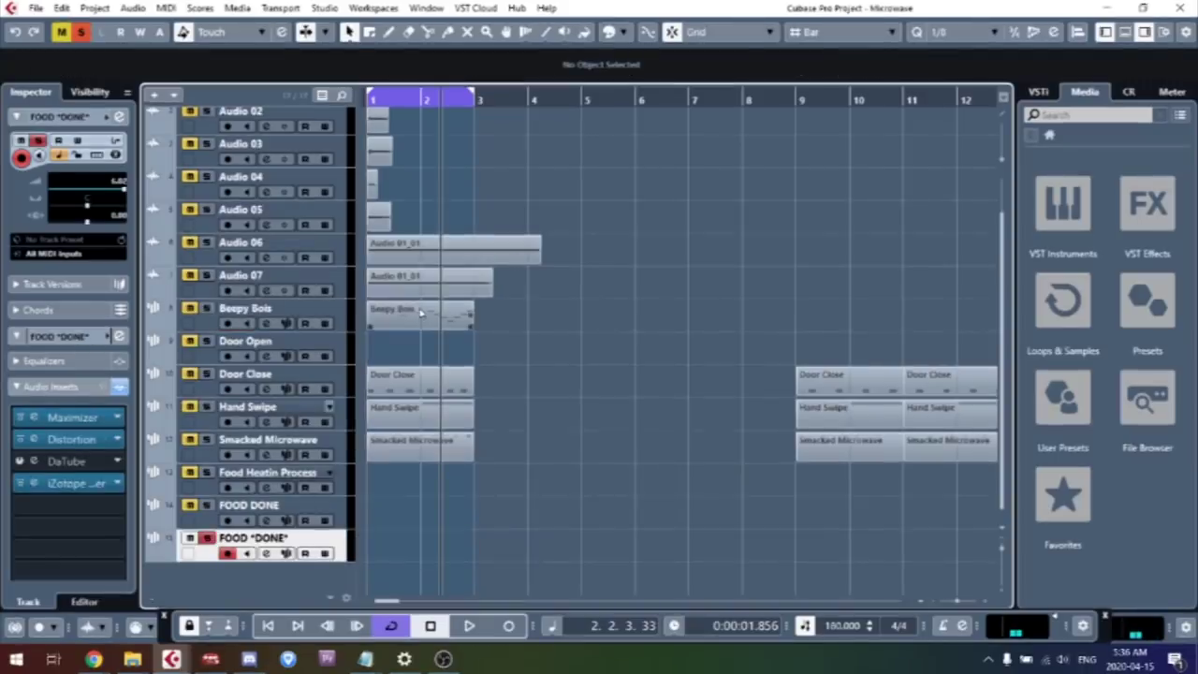
pyautogui.doubleClick(421, 313)
pyautogui.click(895, 164)
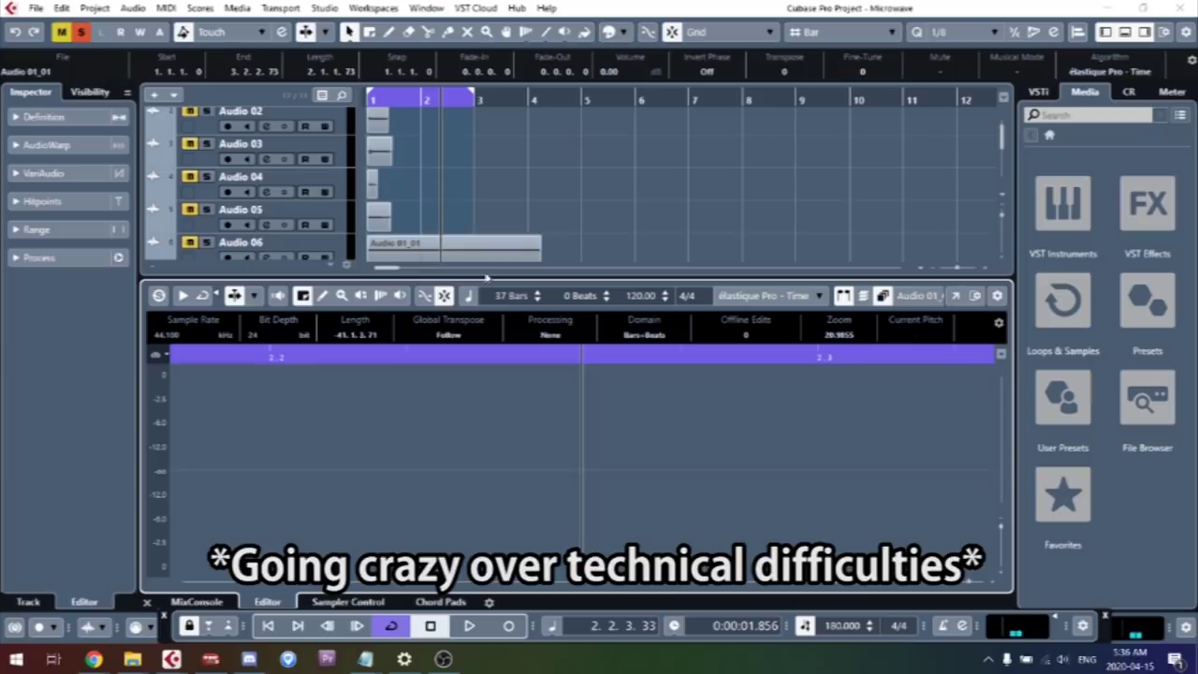
pyautogui.click(713, 215)
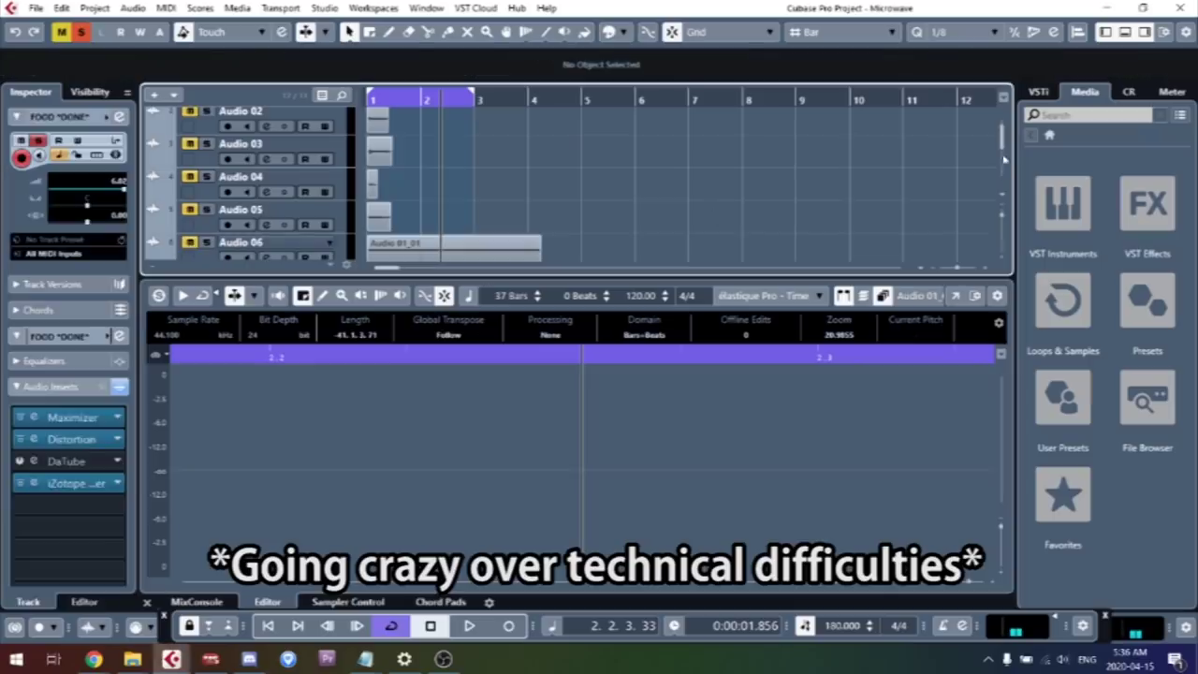
pyautogui.scroll(-5, 1005, 140)
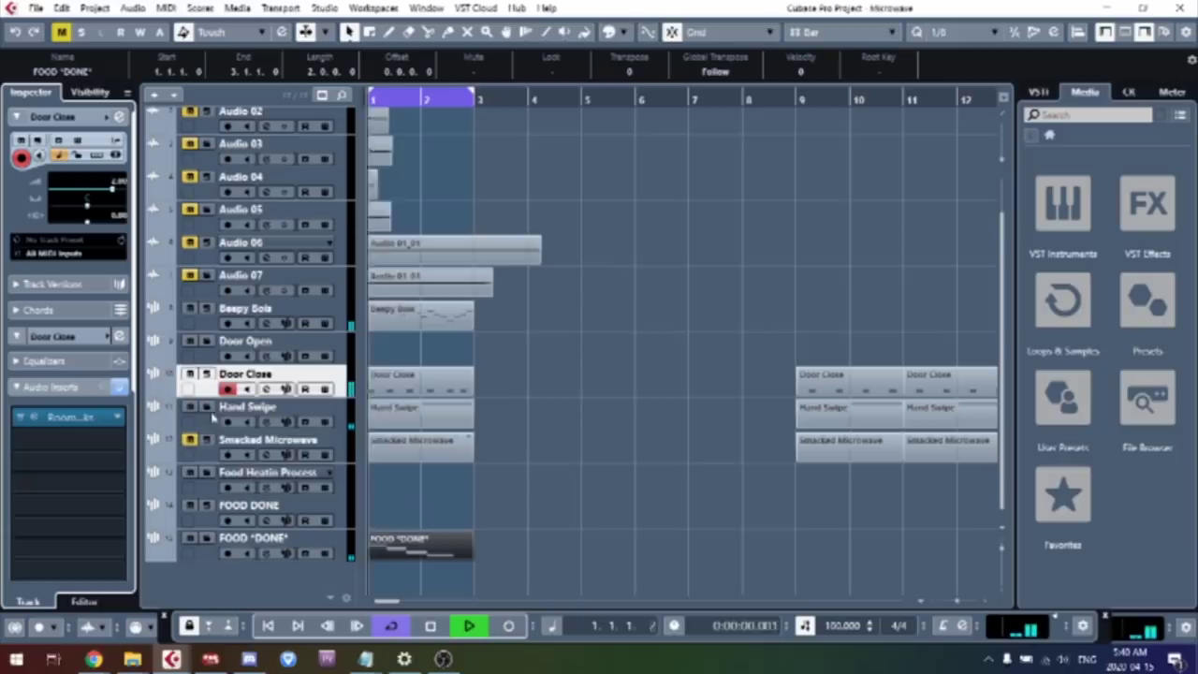
# Unmute the Smacked Microwave track during playback
pyautogui.click(190, 440)
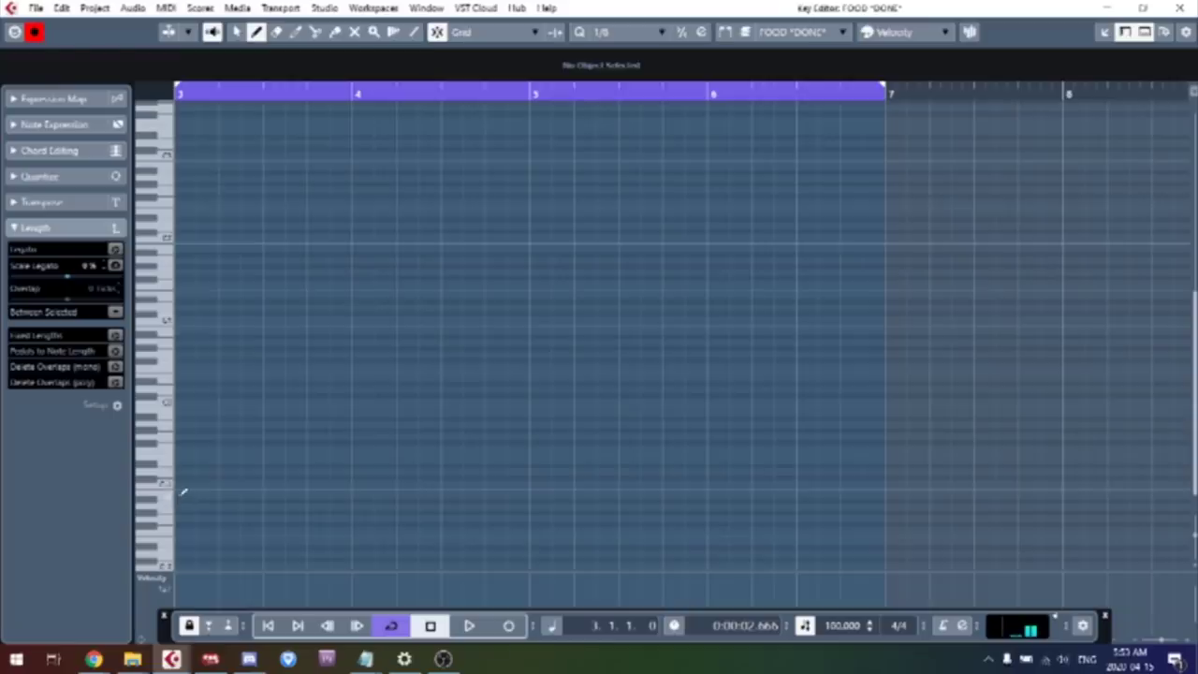
# Draw one sustained B-2 note across bars 3 to 6 in the FOOD *DONE* part and play it
pyautogui.moveTo(183, 490); pyautogui.dragTo(889, 471)
pyautogui.press('space')
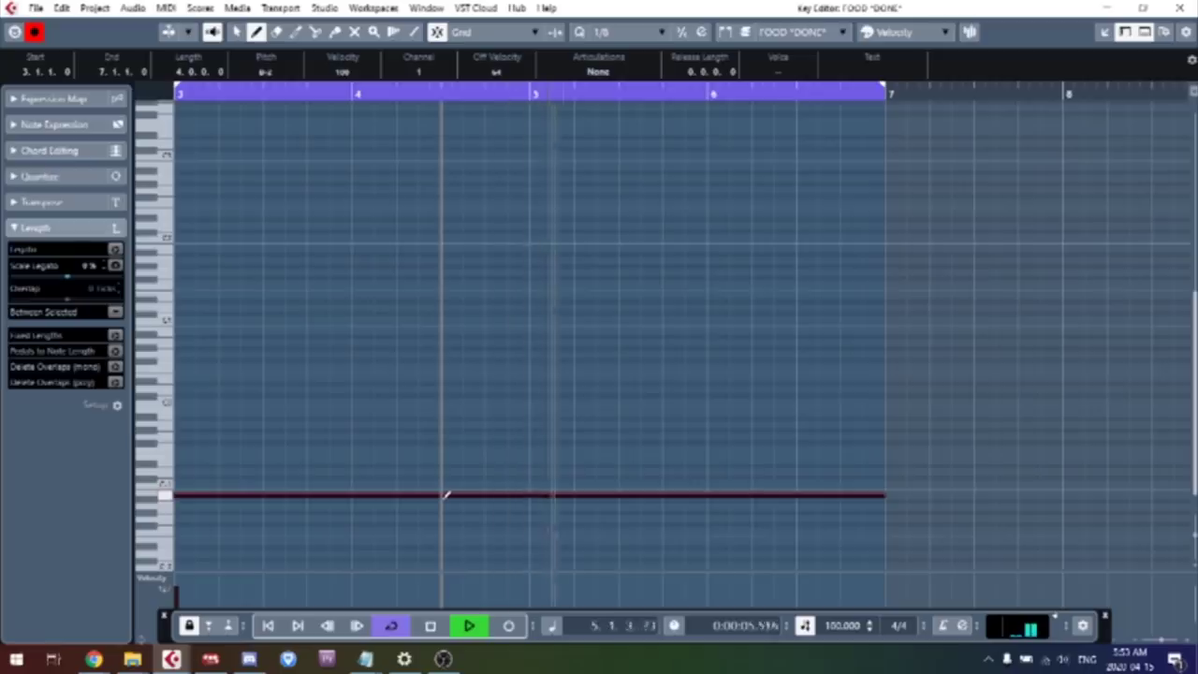
pyautogui.press('space')
pyautogui.press('Return')
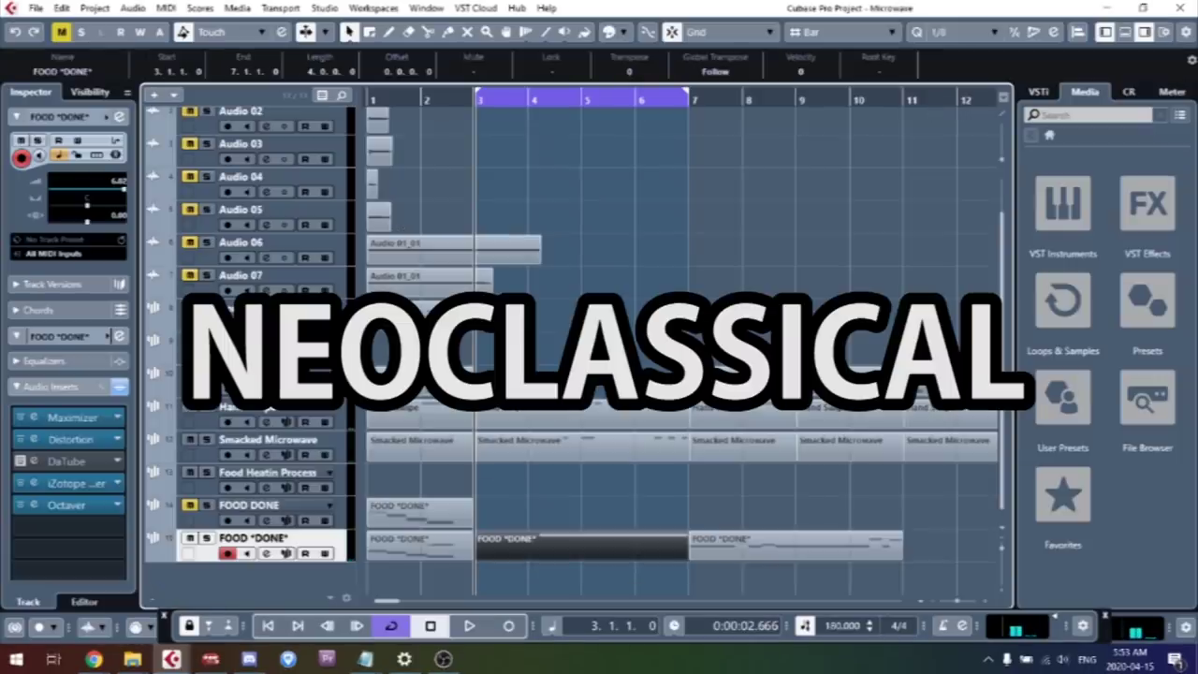
# Draw offbeat F#3 eighth notes through bar 3 of the Beepy Bois part with lower notes on the beats between them, and play the melody
pyautogui.click(201, 311)
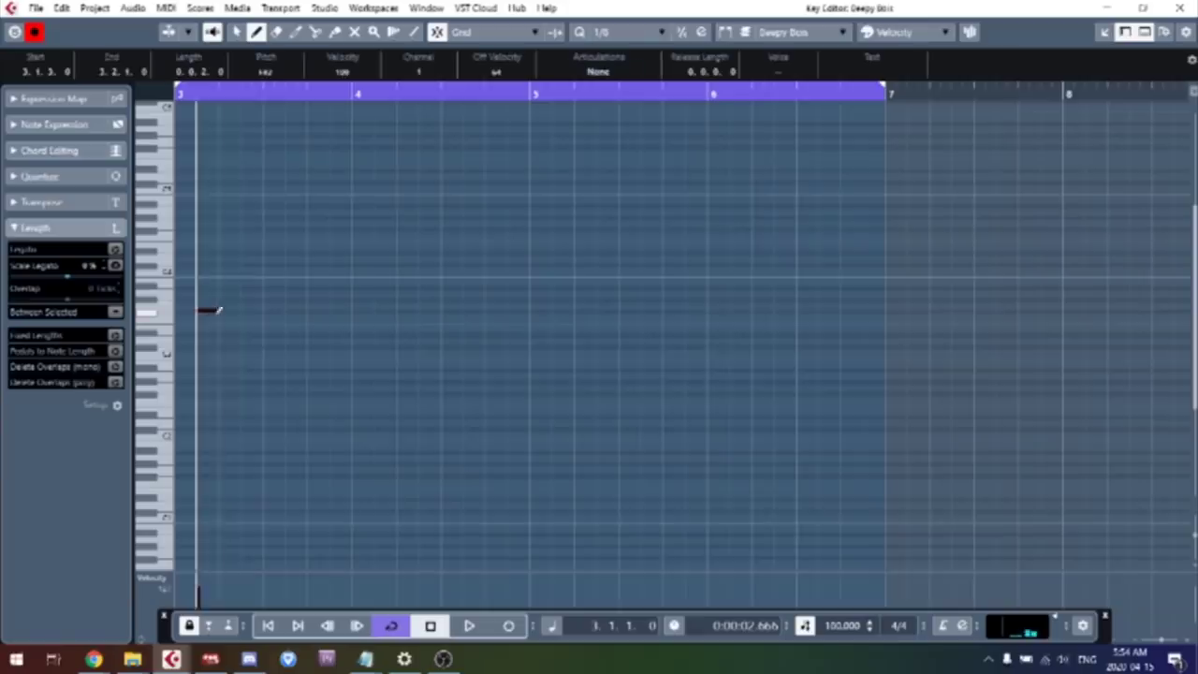
pyautogui.click(244, 311)
pyautogui.click(287, 311)
pyautogui.click(340, 311)
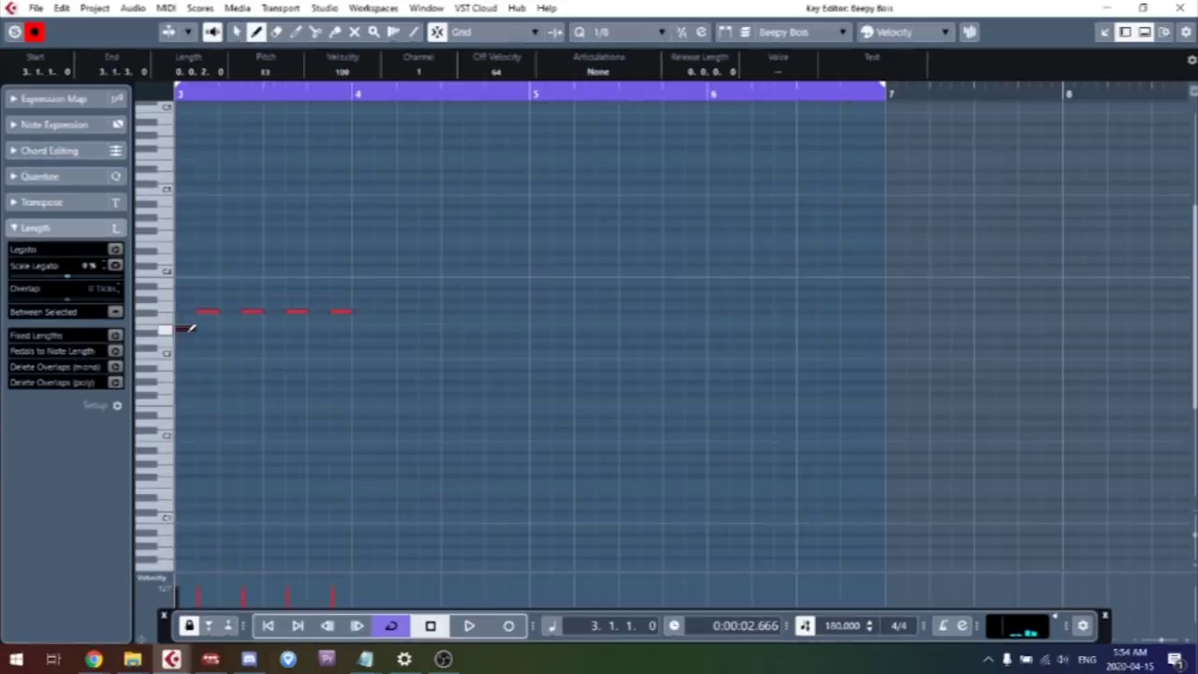
pyautogui.click(239, 339)
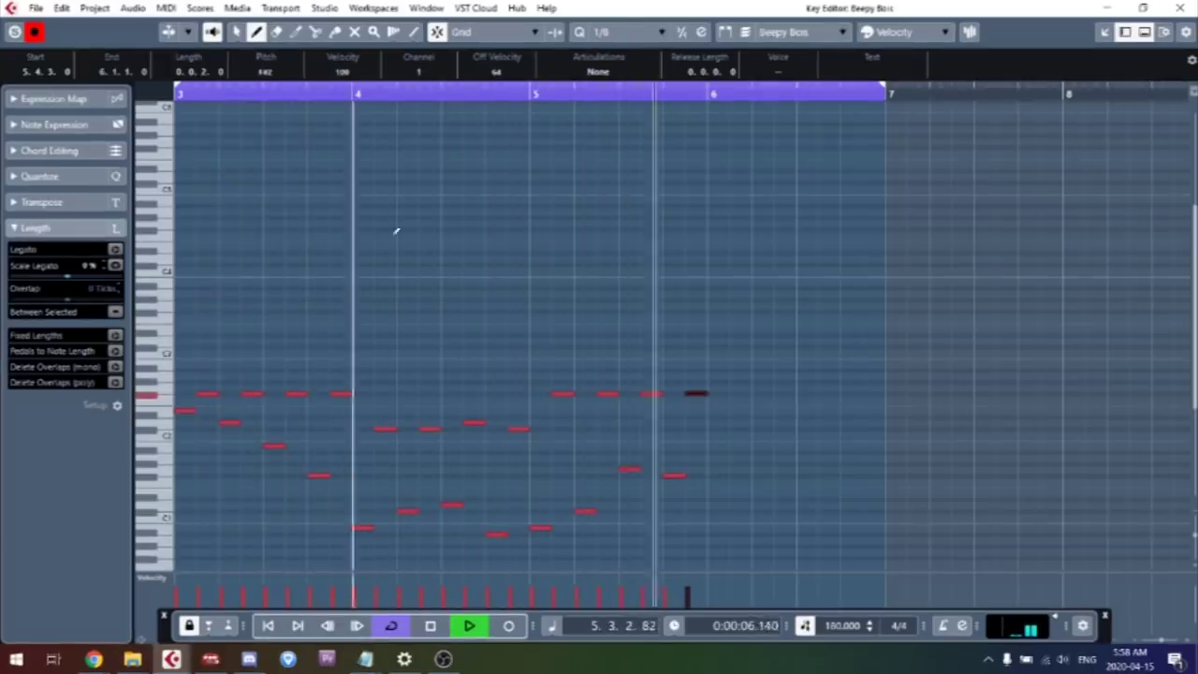
pyautogui.press('Return')
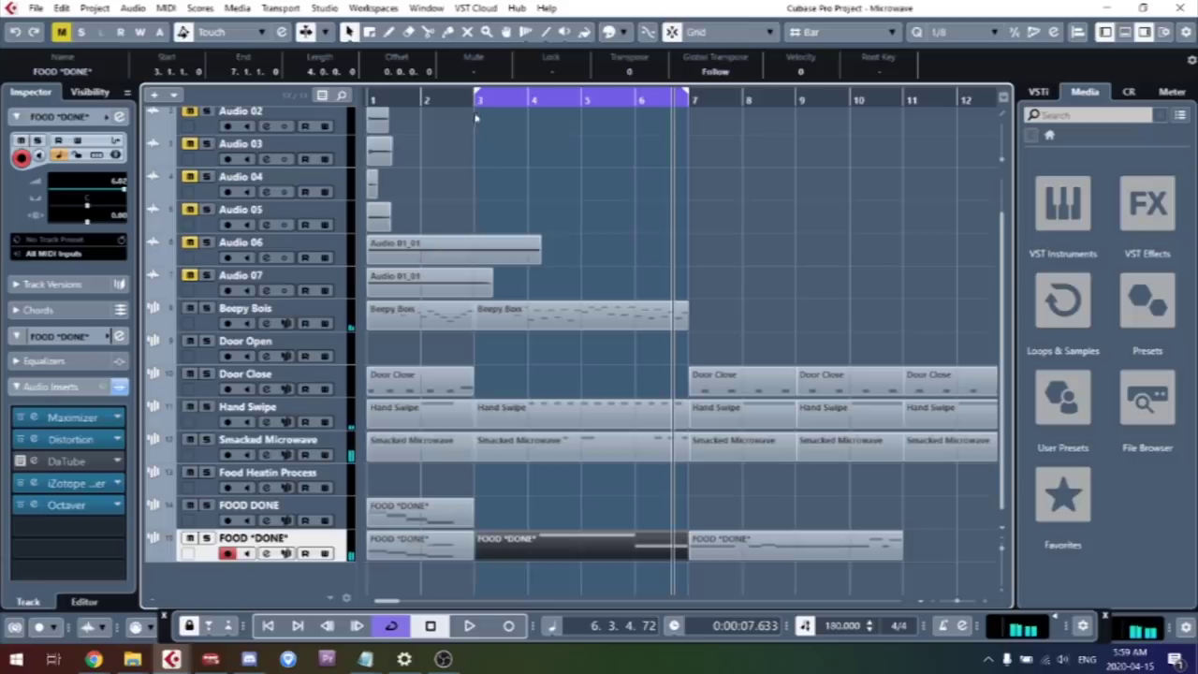
# Create a part on the FOOD DONE track across bars 3 to 6 and open it for note editing
pyautogui.press('space')
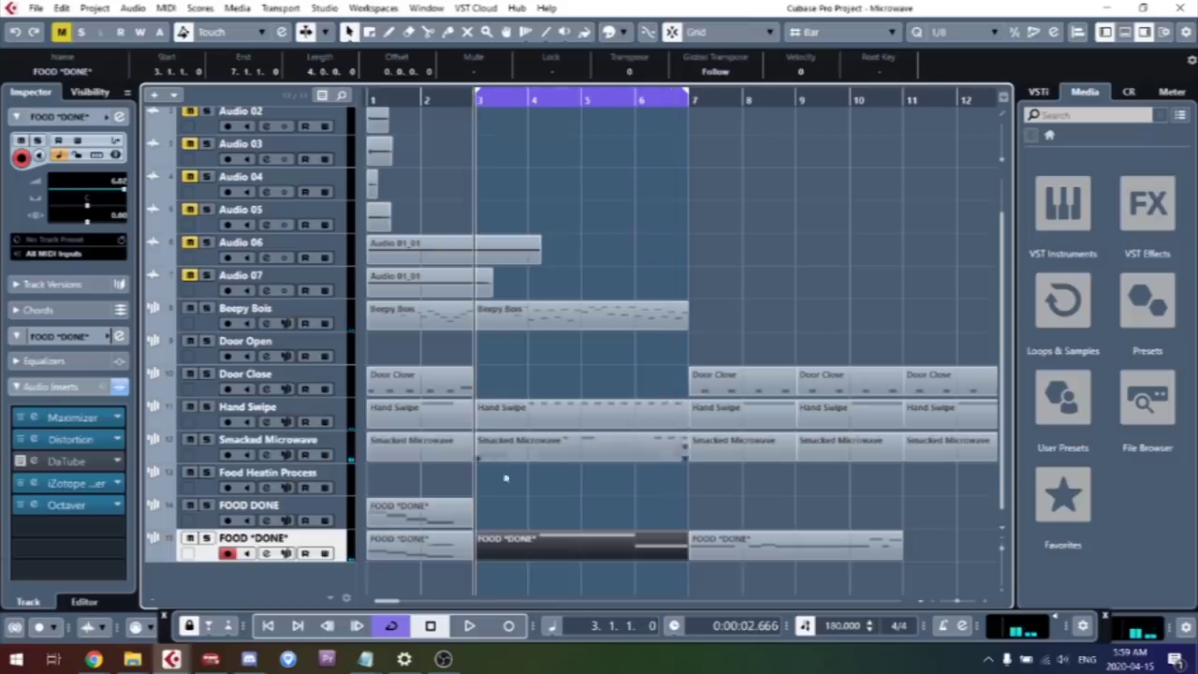
pyautogui.doubleClick(509, 505)
pyautogui.doubleClick(507, 506)
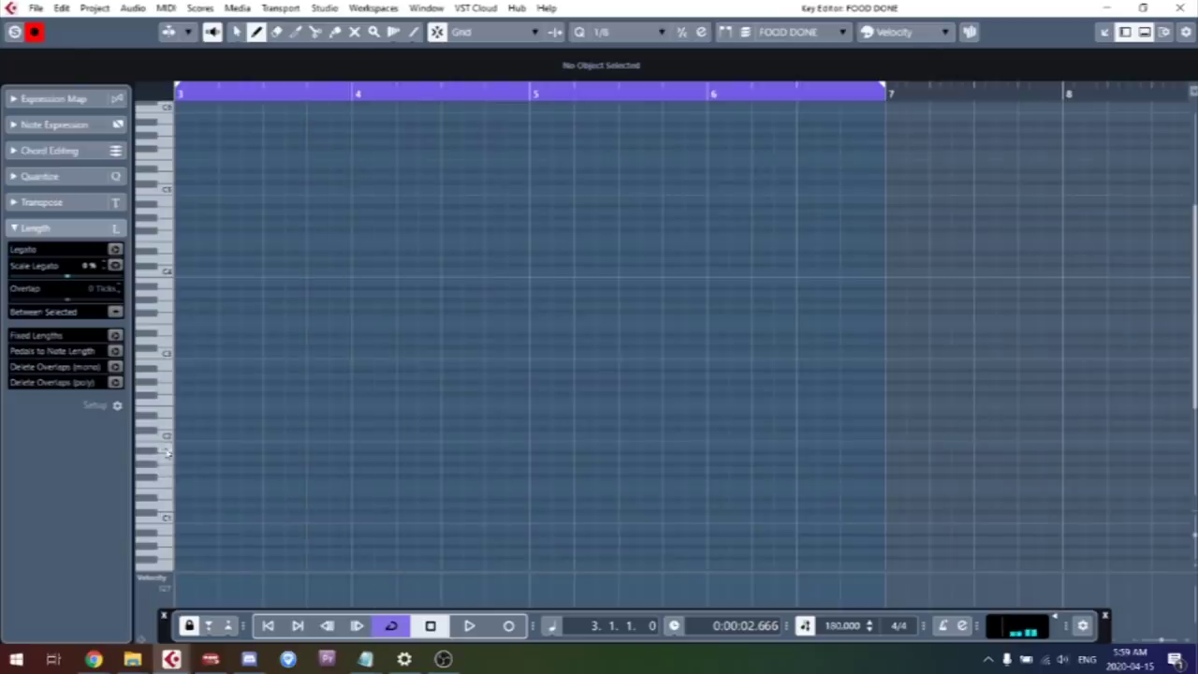
# Draw sustained B1, D2 and F#2 notes from bar 3 through bar 5 in the FOOD DONE part, play them and close the editor
pyautogui.moveTo(178, 447); pyautogui.dragTo(351, 441)
pyautogui.moveTo(177, 417); pyautogui.dragTo(705, 405)
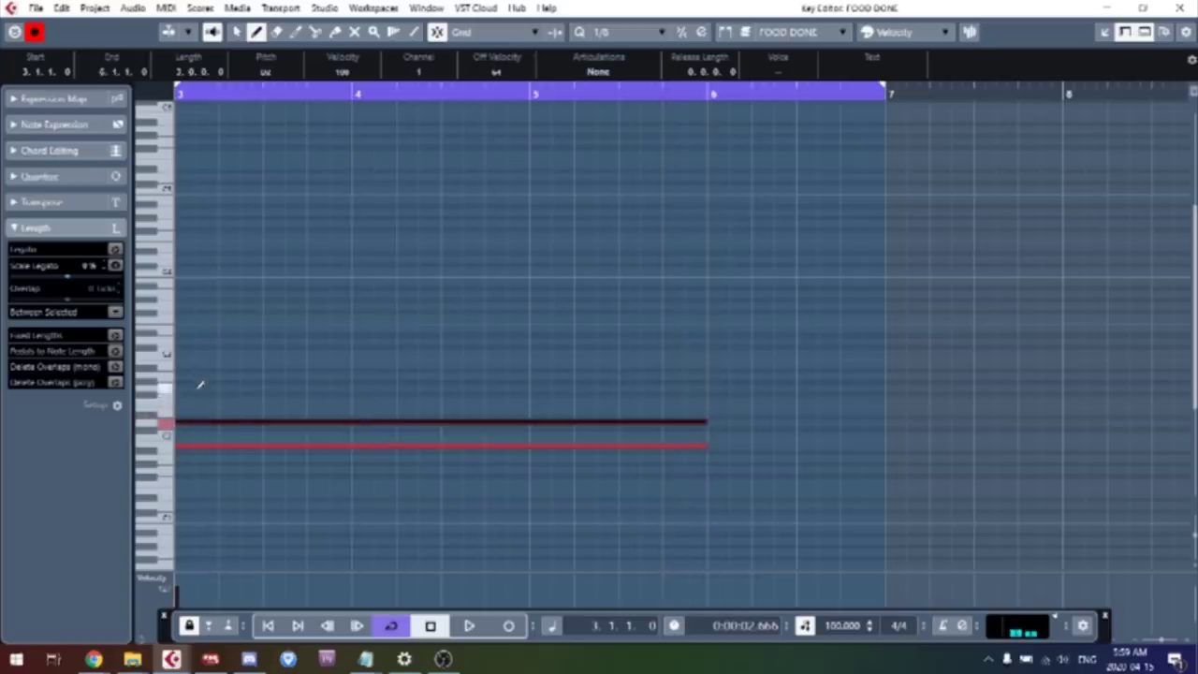
pyautogui.moveTo(187, 391); pyautogui.dragTo(710, 389)
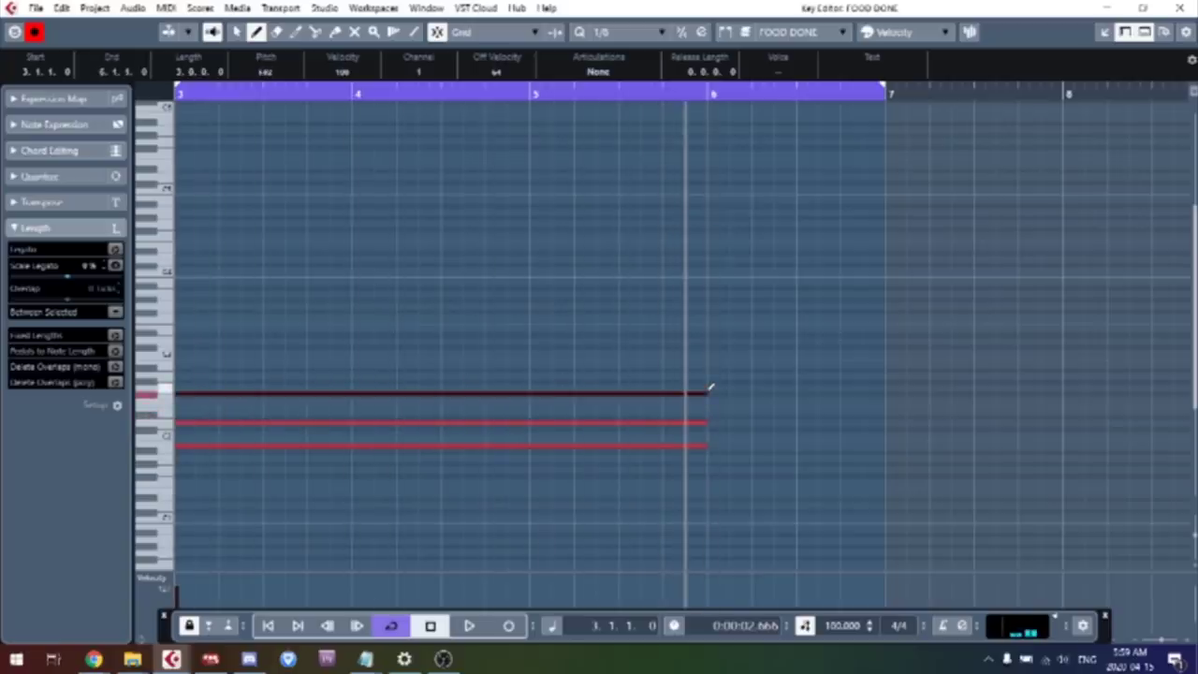
pyautogui.press('space')
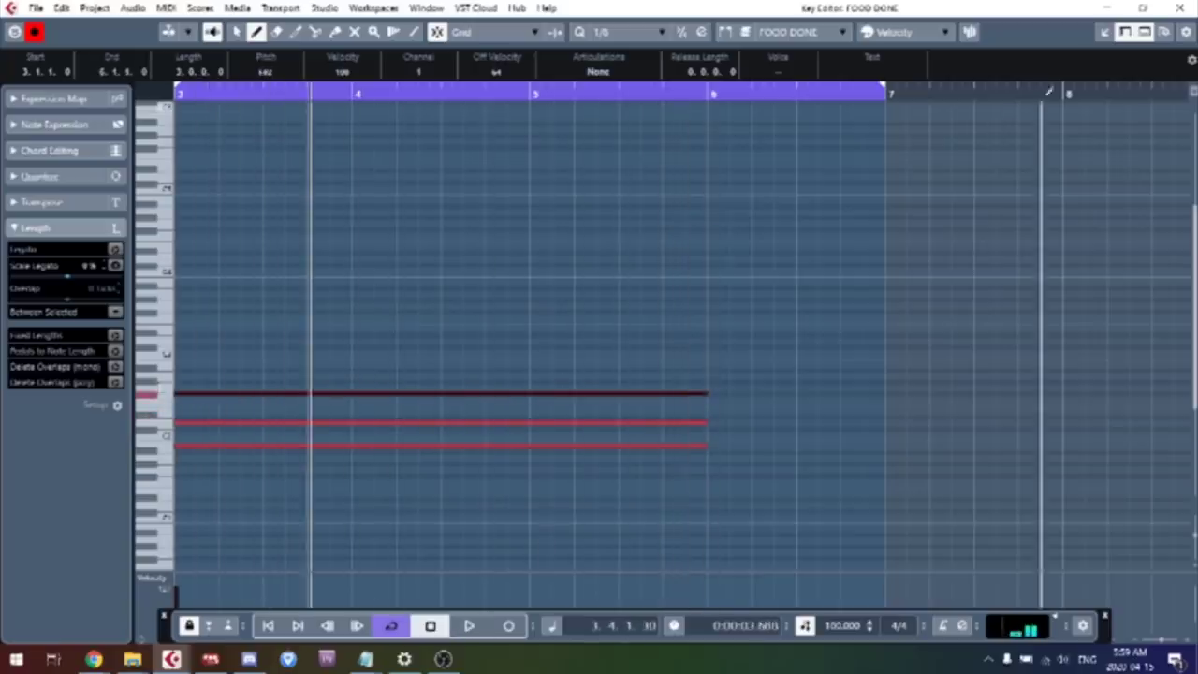
pyautogui.click(1173, 9)
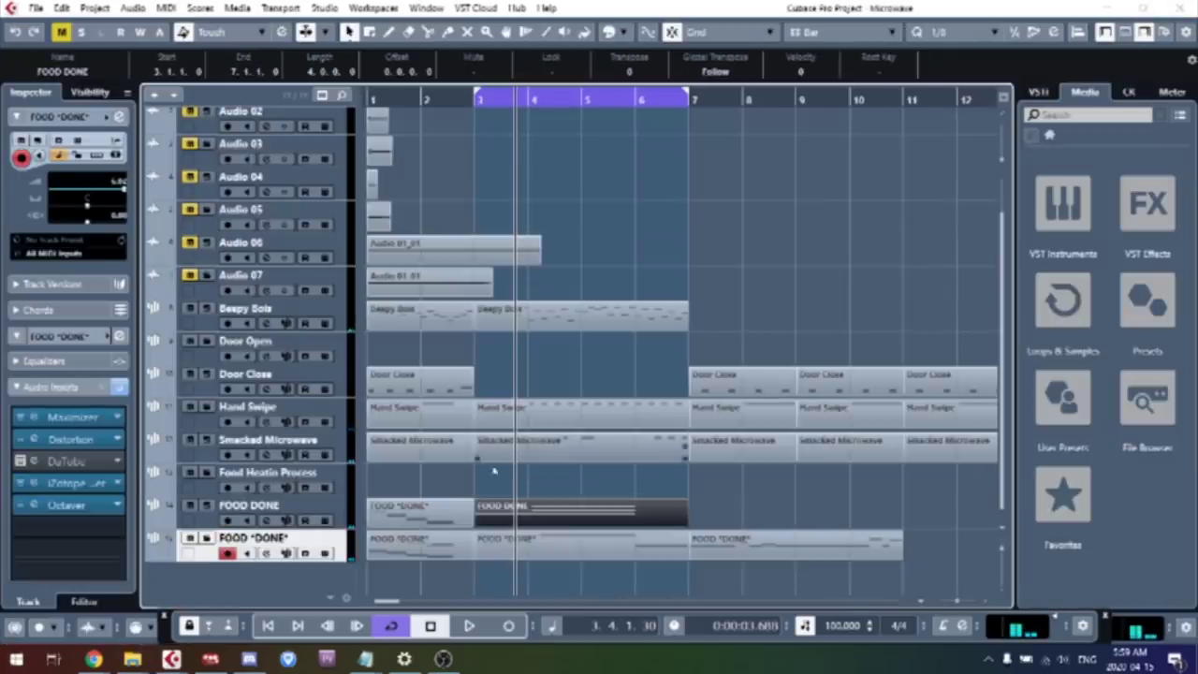
# Reopen the FOOD DONE part, lower the three-note chord by one octave and play it
pyautogui.doubleClick(503, 505)
pyautogui.scroll(4, 505, 504)
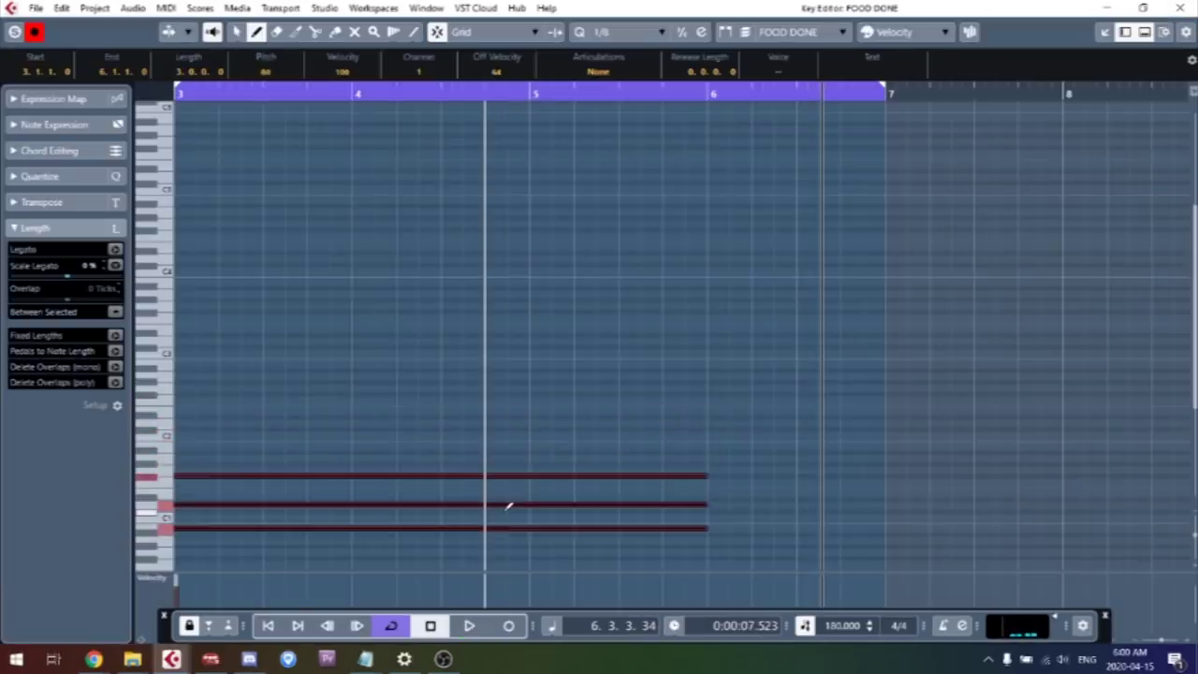
pyautogui.press('space')
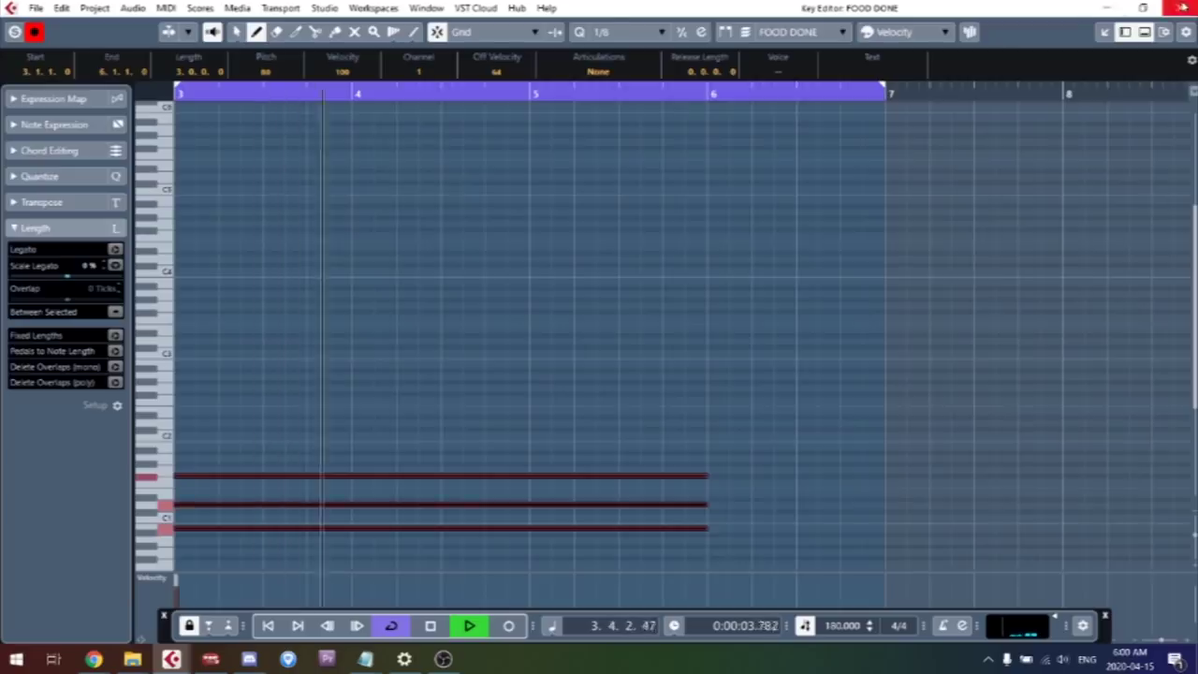
pyautogui.click(1178, 7)
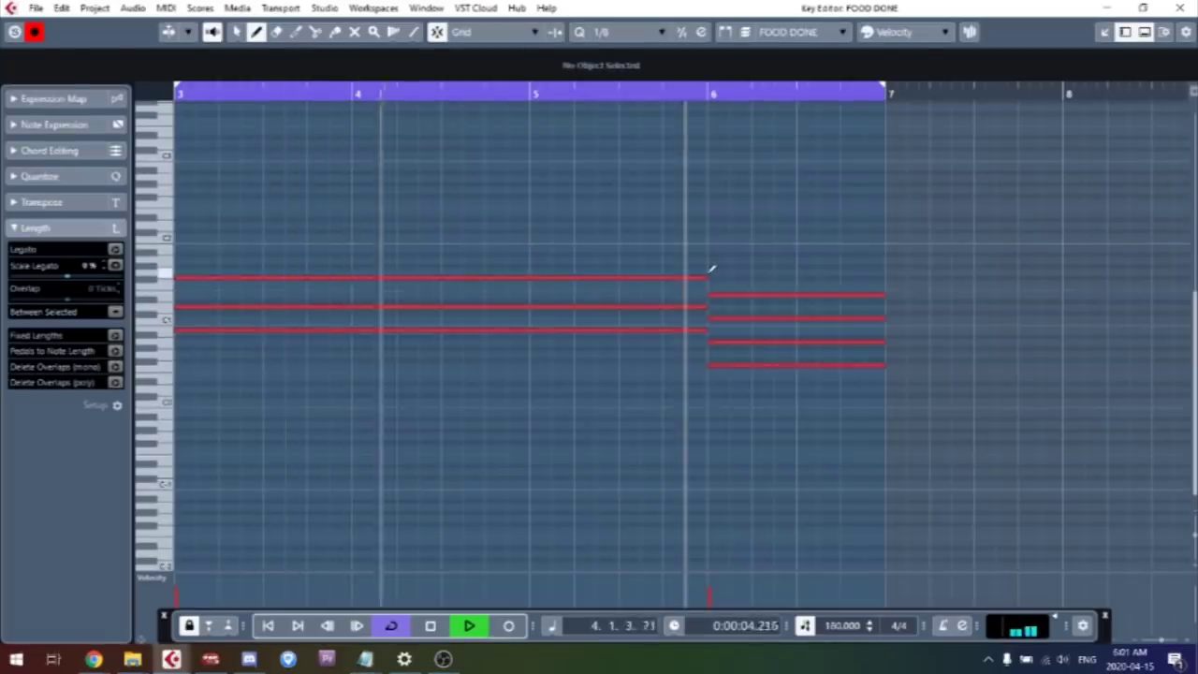
# Try an extra higher note across bar 6 of the FOOD DONE part and undo it
pyautogui.moveTo(704, 271); pyautogui.dragTo(885, 268)
pyautogui.hotkey('ctrl', 'z')
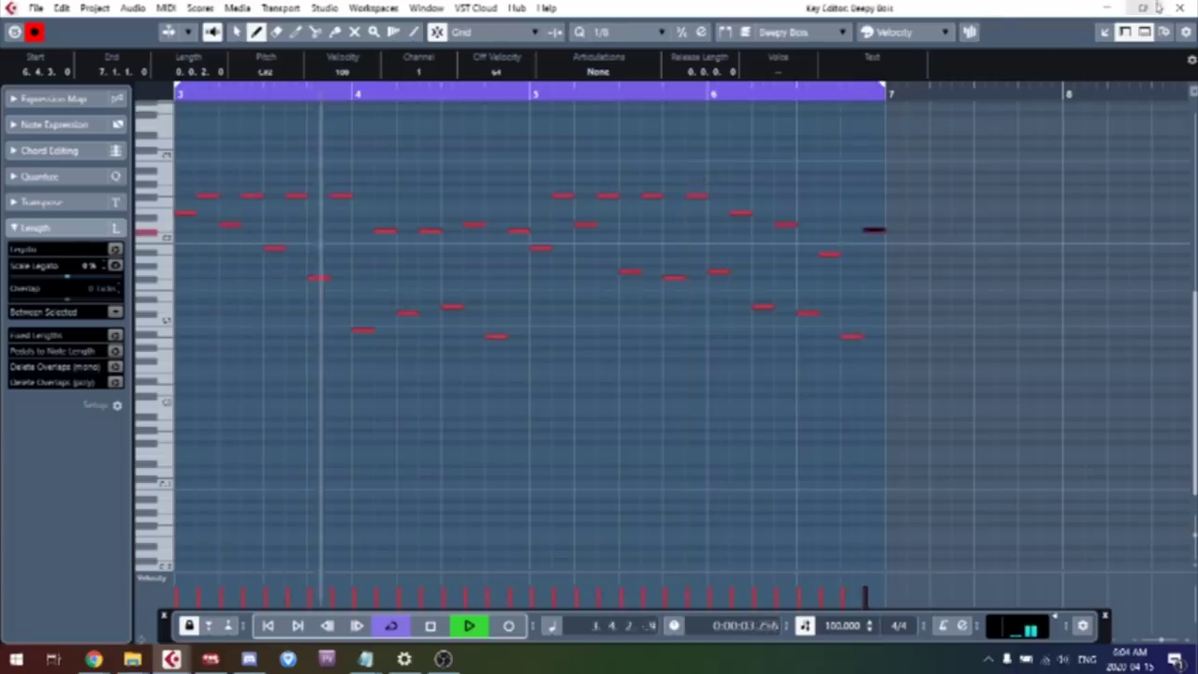
# Duplicate the Beepy Bois, Hand Swipe, Smacked Microwave, FOOD DONE and FOOD *DONE* parts from bars 3 to 6 into bars 7 to 10
pyautogui.click(1179, 7)
pyautogui.moveTo(1015, 393); pyautogui.dragTo(824, 573)
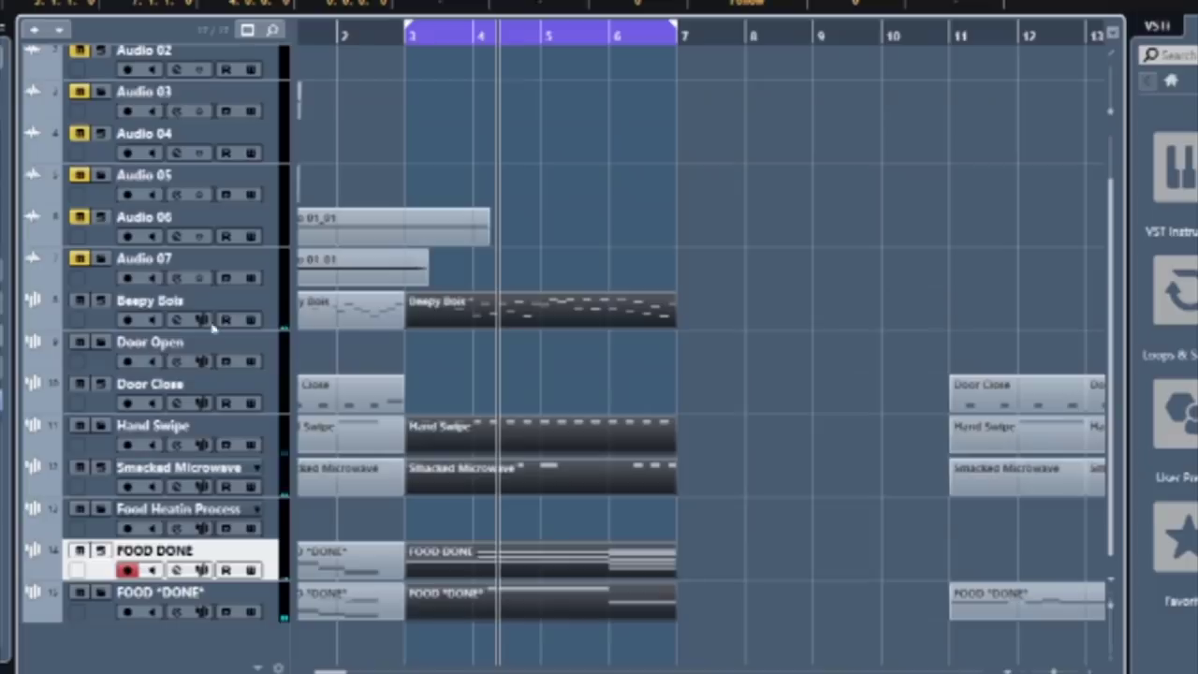
pyautogui.click(275, 307)
pyautogui.click(660, 101)
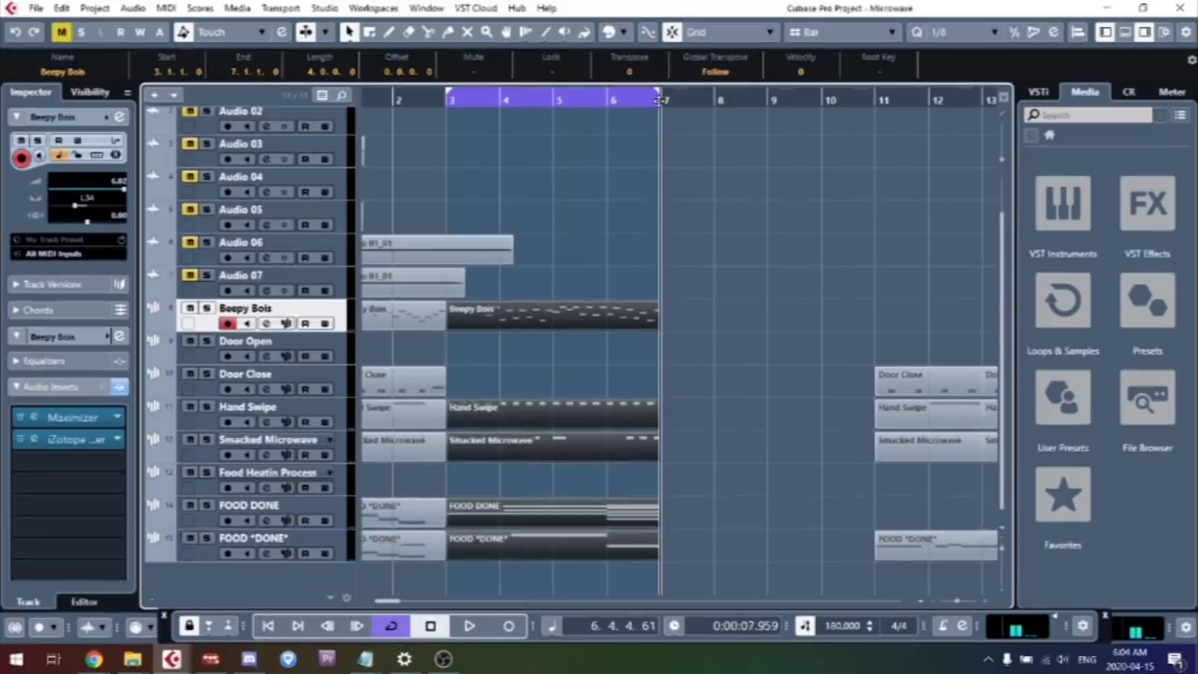
pyautogui.hotkey('ctrl', 'd')
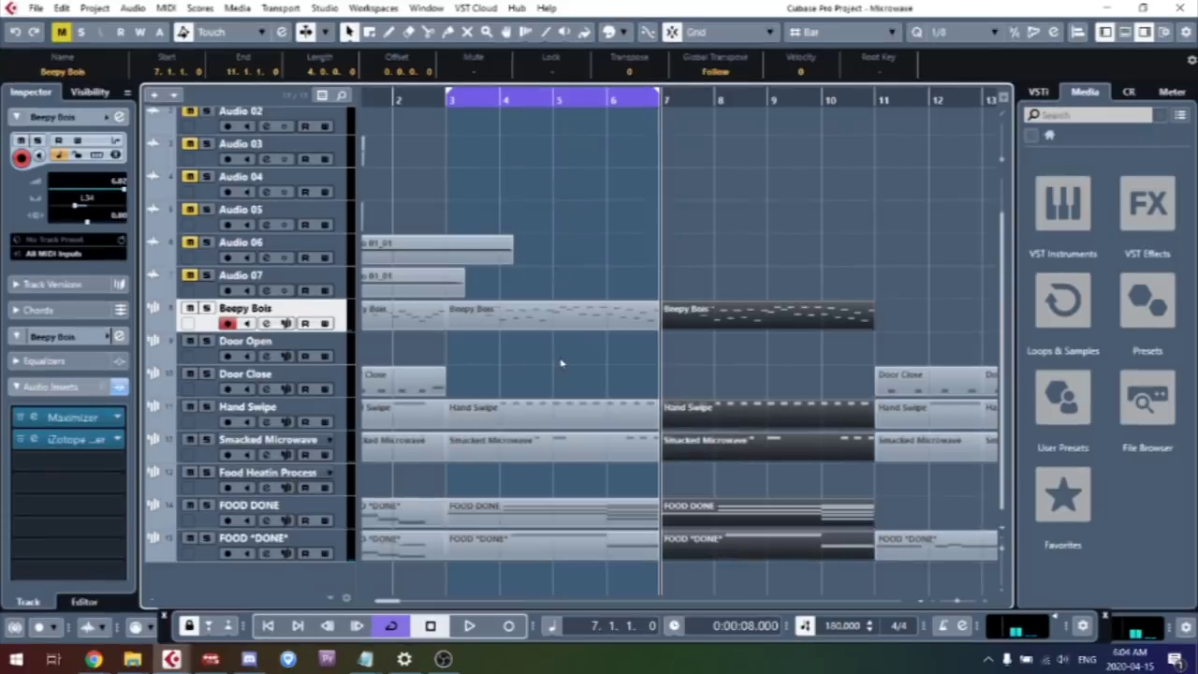
# Delete the Beepy Bois and Hand Swipe parts in bars 3 to 6
pyautogui.click(516, 390)
pyautogui.click(449, 101)
pyautogui.click(549, 311)
pyautogui.press('Delete')
pyautogui.click(536, 408)
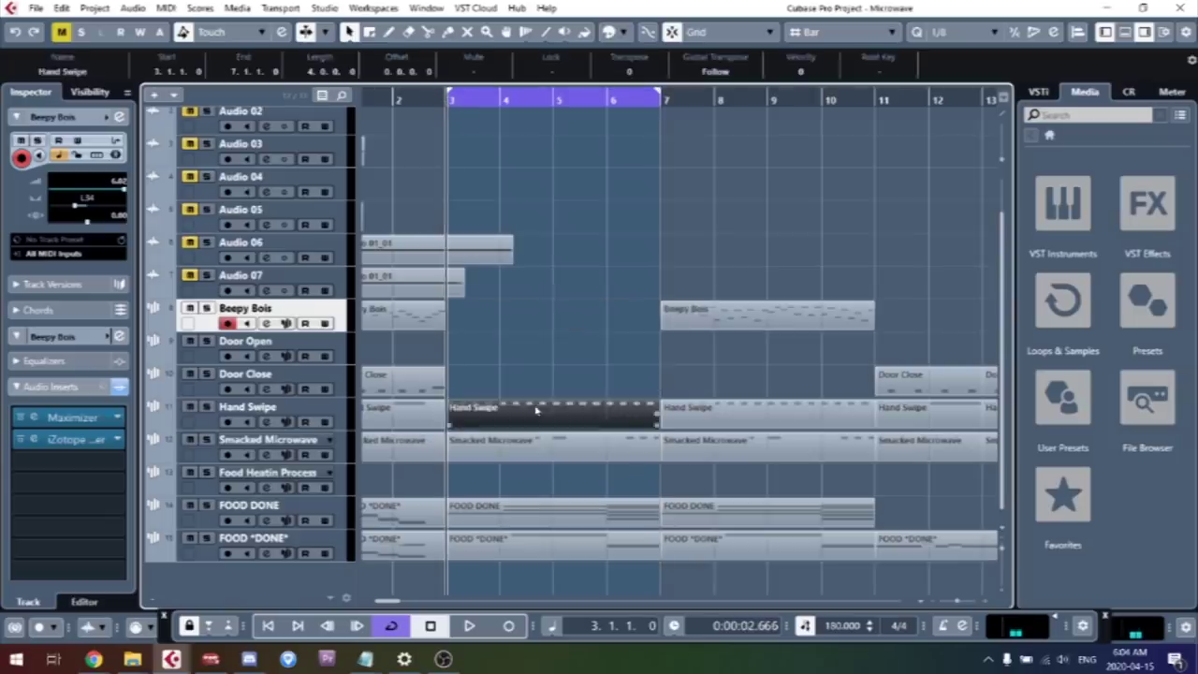
pyautogui.press('Delete')
# Play the arrangement from bar 3, select the Hand Swipe track and return the playback position to bar 3
pyautogui.press('space')
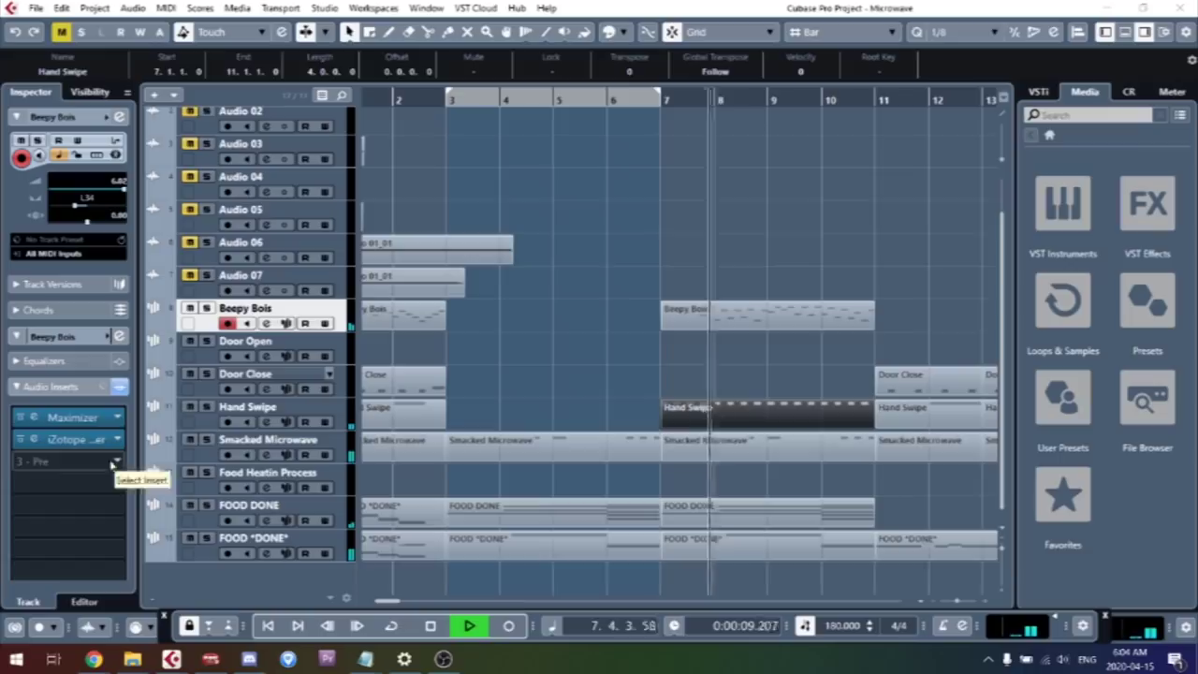
pyautogui.click(323, 408)
pyautogui.press('space')
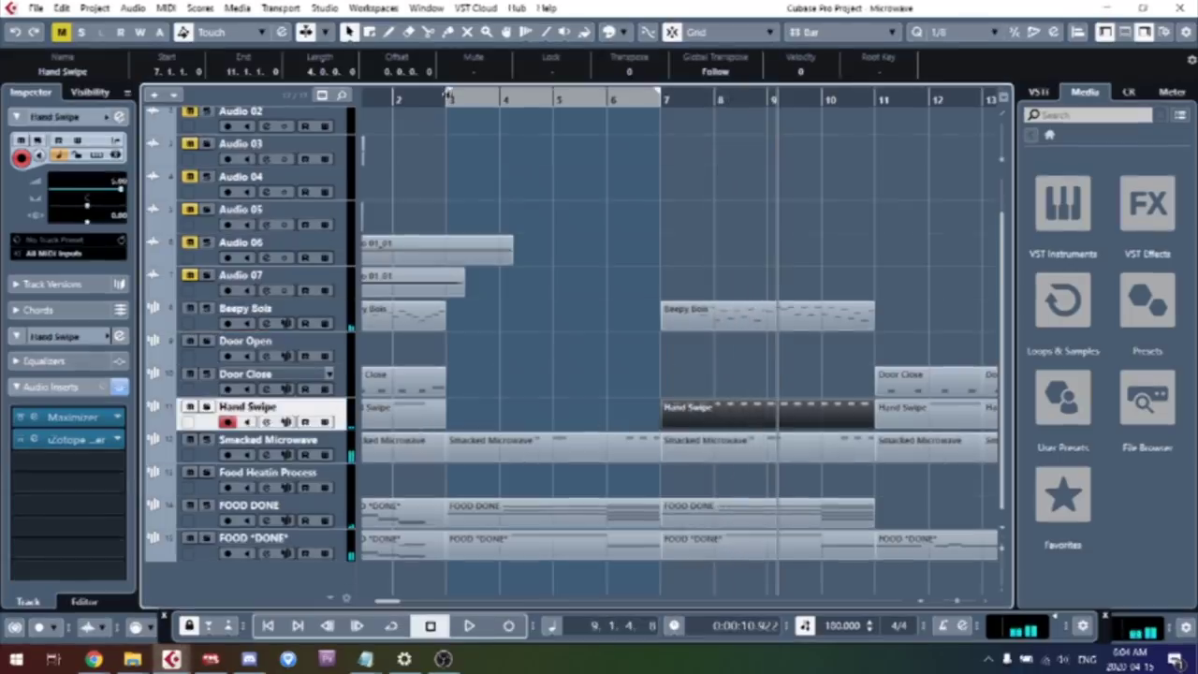
pyautogui.click(454, 113)
pyautogui.click(454, 113)
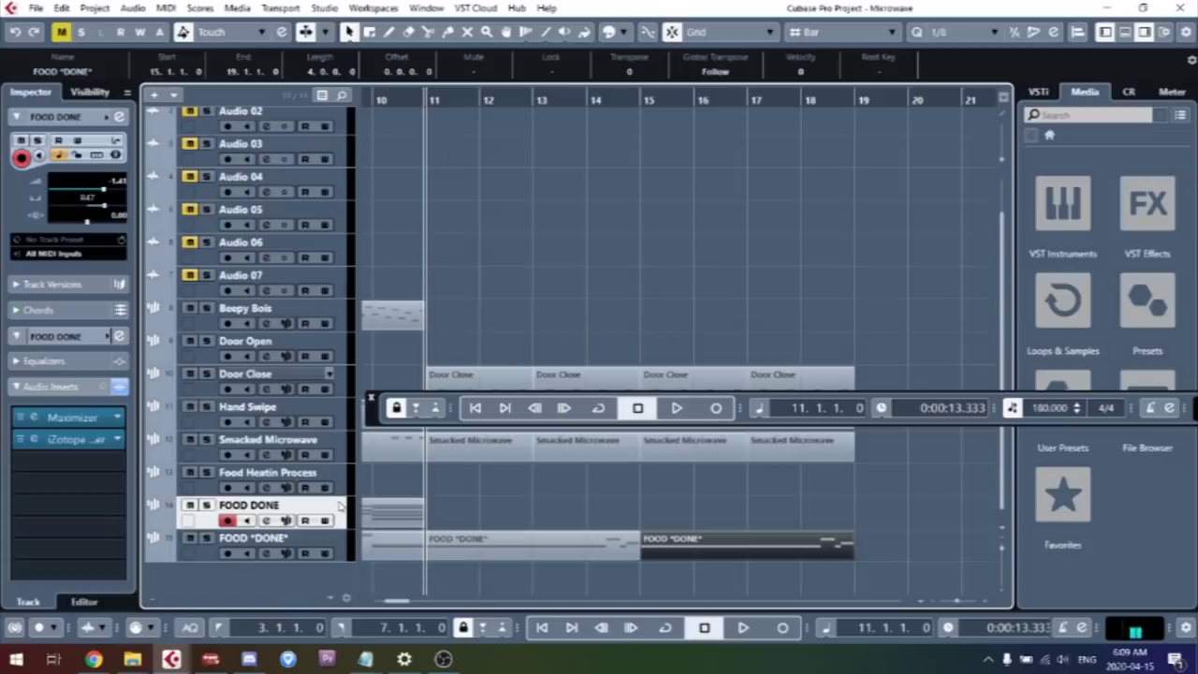
# Open the FOOD *DONE* part at bar 11 and redraw its bass line with sustained low notes, checking it in playback
pyautogui.doubleClick(441, 548)
pyautogui.press('8')
pyautogui.moveTo(178, 496)
pyautogui.mouseDown()
pyautogui.moveTo(315, 493)
pyautogui.moveTo(336, 520)
pyautogui.moveTo(490, 516)
pyautogui.mouseUp()
pyautogui.press('space')
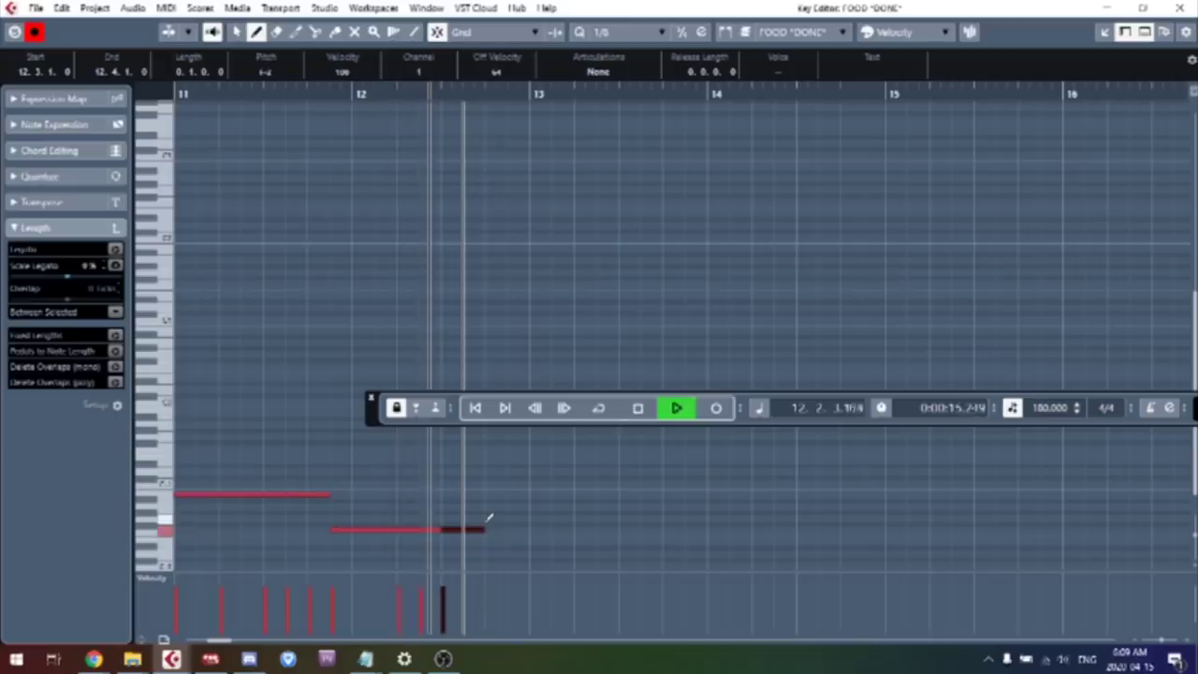
pyautogui.press('space')
pyautogui.hotkey('ctrl', 'z')
pyautogui.moveTo(476, 527)
pyautogui.mouseDown()
pyautogui.moveTo(768, 511)
pyautogui.moveTo(786, 529)
pyautogui.moveTo(811, 523)
pyautogui.mouseUp()
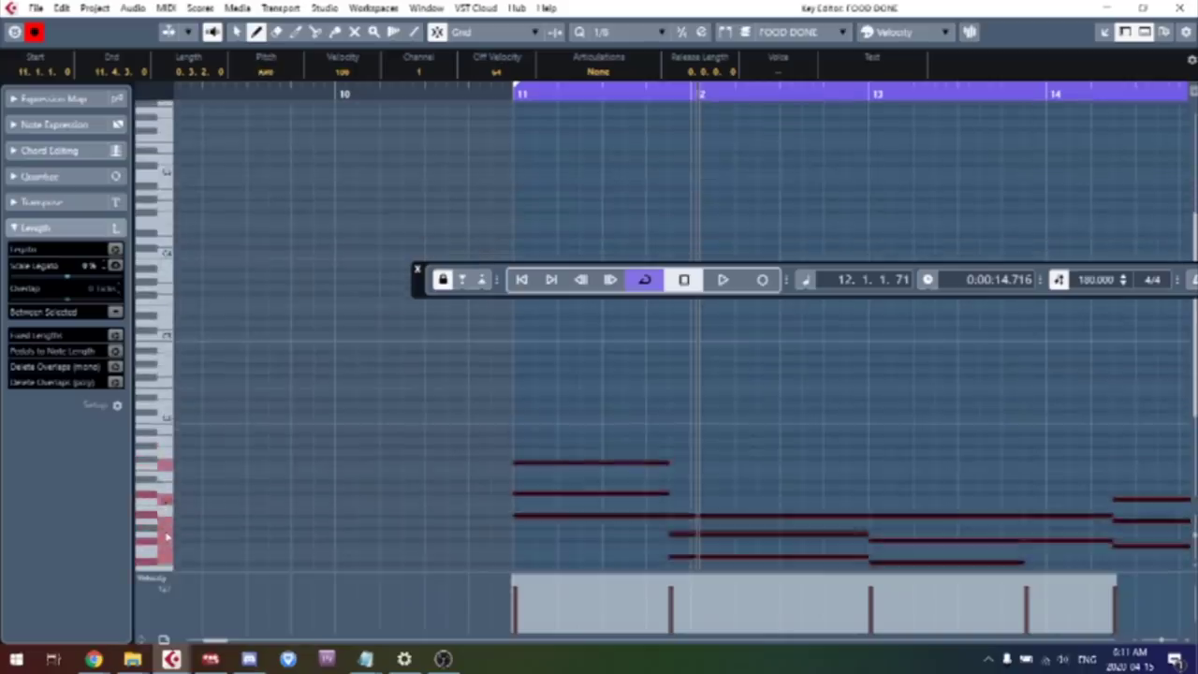
# Transpose the FOOD DONE chord note spanning 11.4.3 to 13.1.1 upward in semitone steps
pyautogui.click(1180, 7)
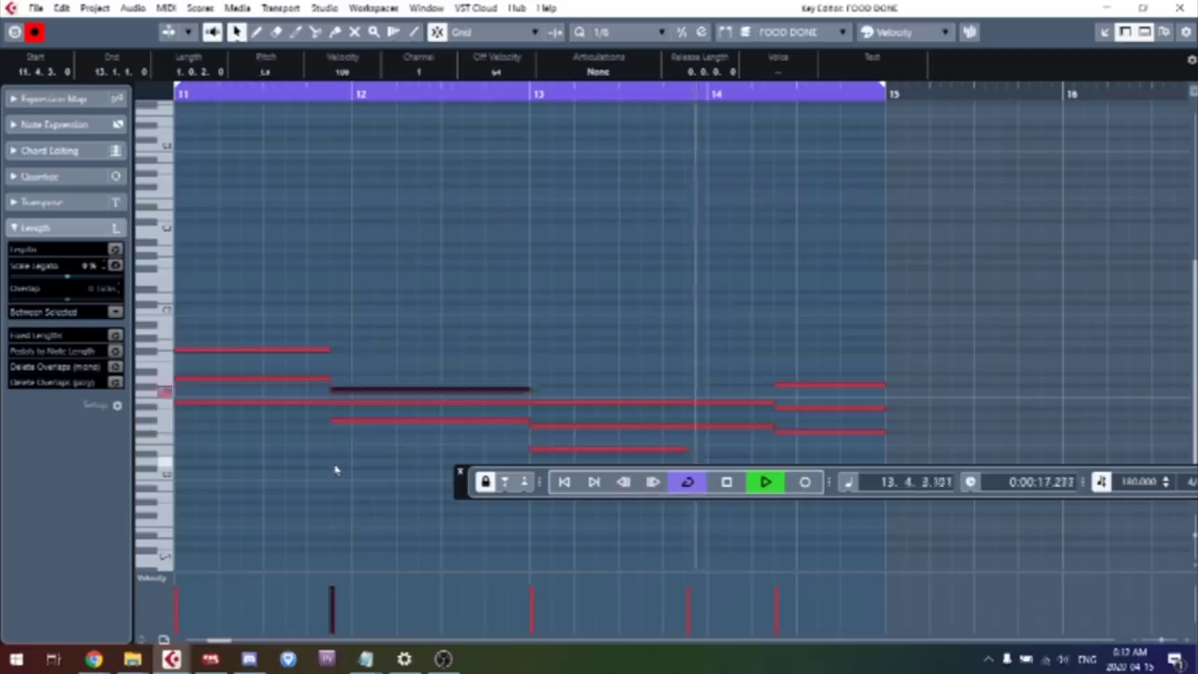
pyautogui.press('Up')
pyautogui.press('Up')
pyautogui.press('Up')
pyautogui.press('Up')
pyautogui.press('Up')
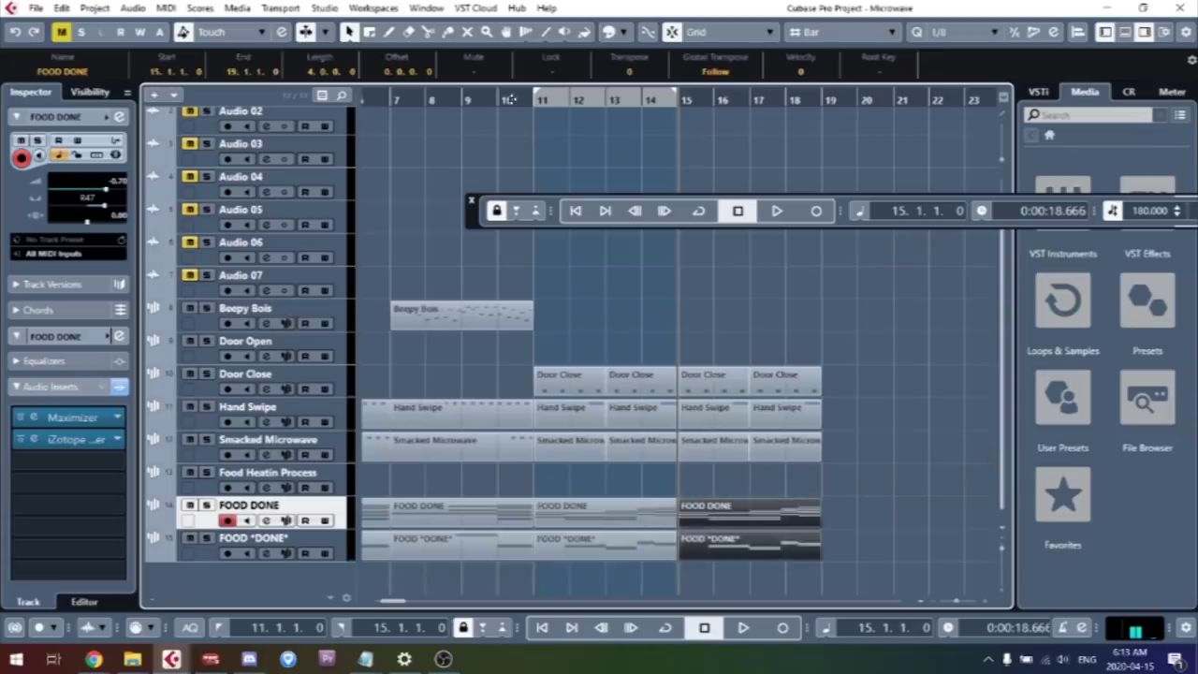
# Play the arrangement from bar 10, extend the locator range to bar 19 and return the playback position to bar 10
pyautogui.click(510, 99)
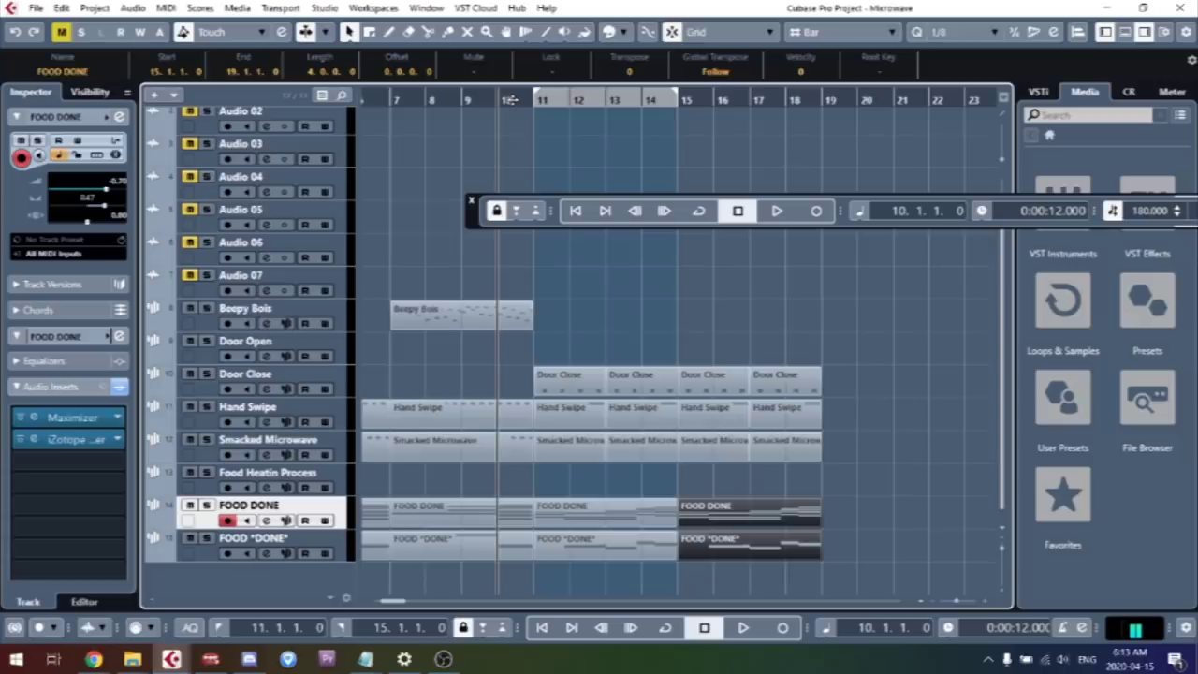
pyautogui.press('space')
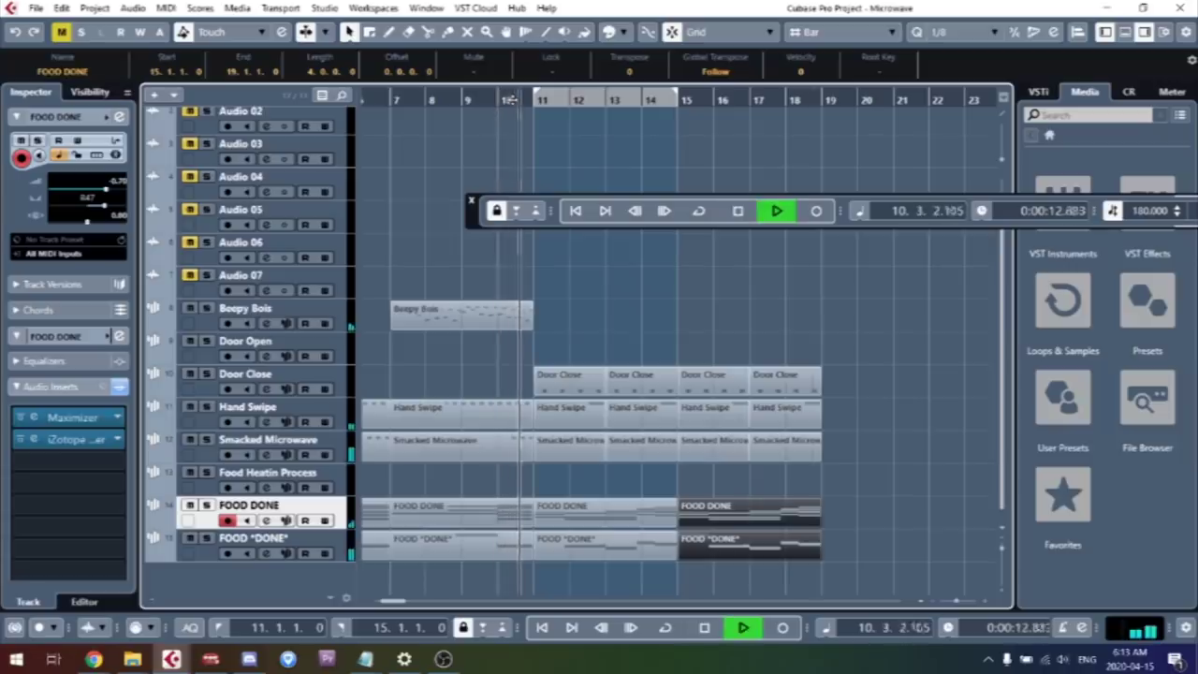
pyautogui.click(807, 99)
pyautogui.click(496, 99)
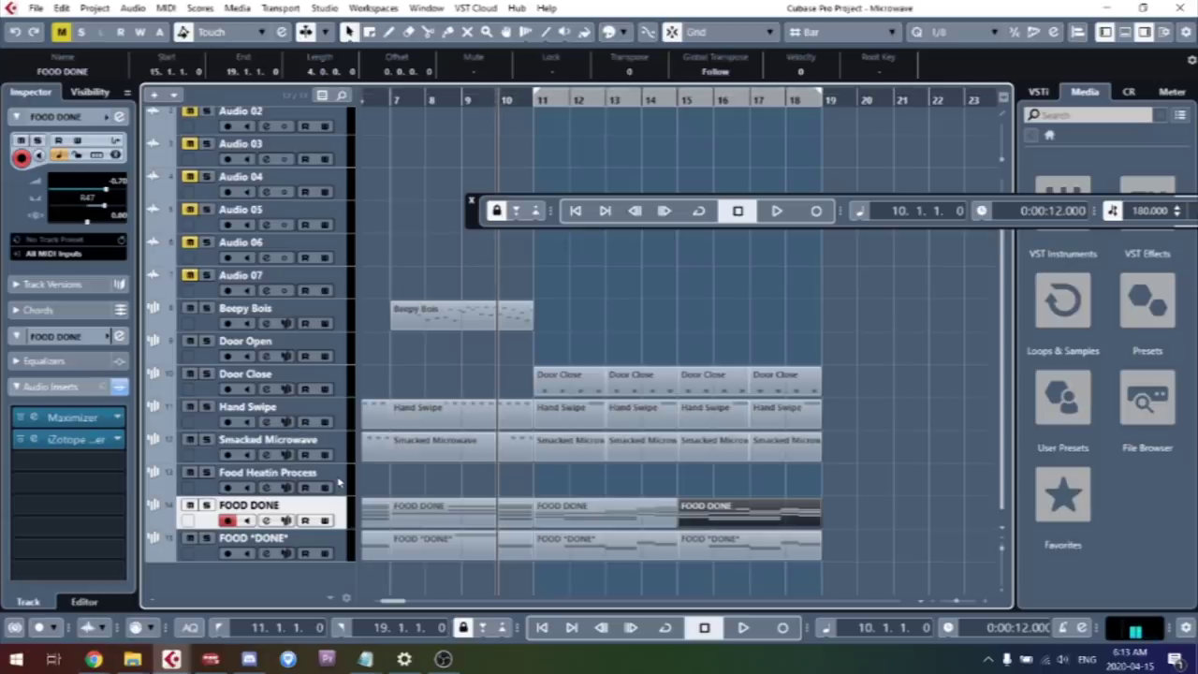
# Start a Beepy Bois melody at bar 11 with B1 eighth notes and an F#2 note at 11.3.1
pyautogui.click(514, 328)
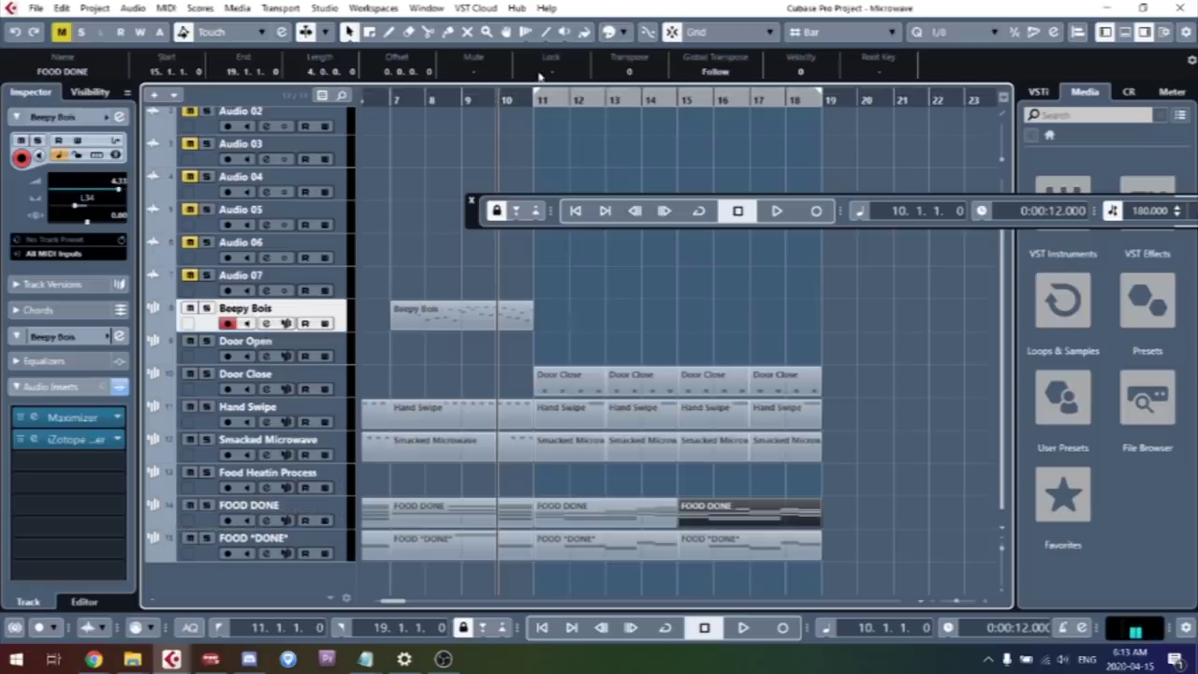
pyautogui.click(538, 99)
pyautogui.press('space')
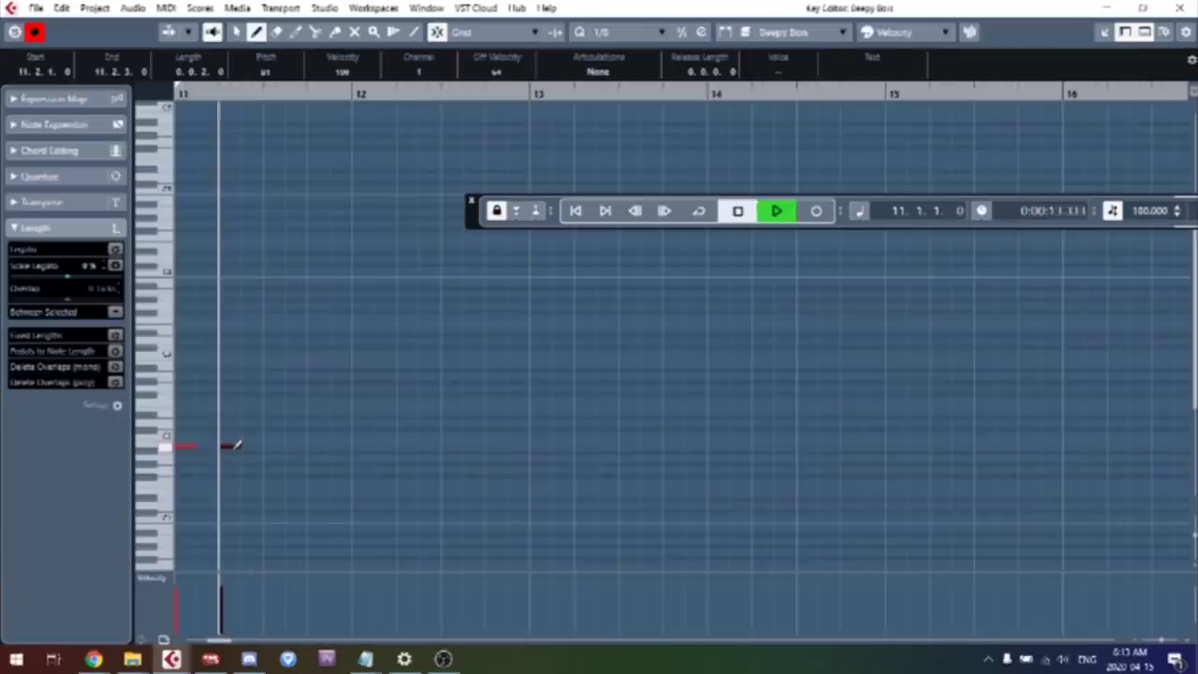
pyautogui.press('space')
pyautogui.click(272, 393)
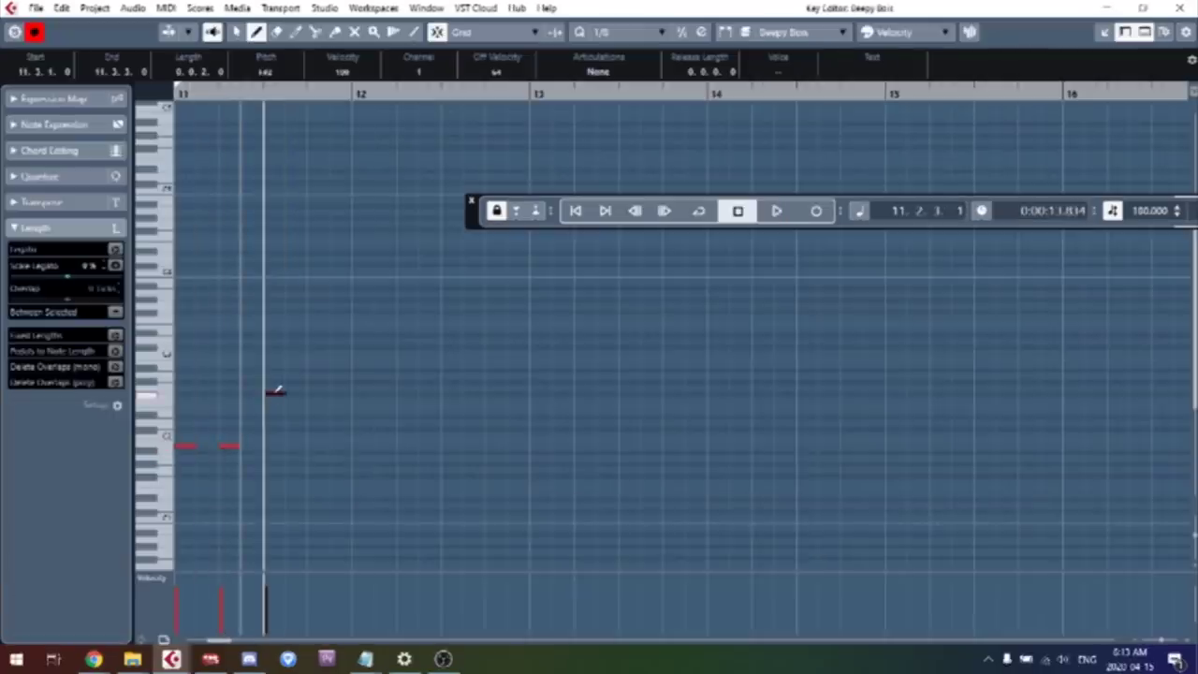
pyautogui.click(318, 446)
pyautogui.click(341, 446)
# Lower the Beepy Bois note at 11.3.1 to E2 and play the melody
pyautogui.press('space')
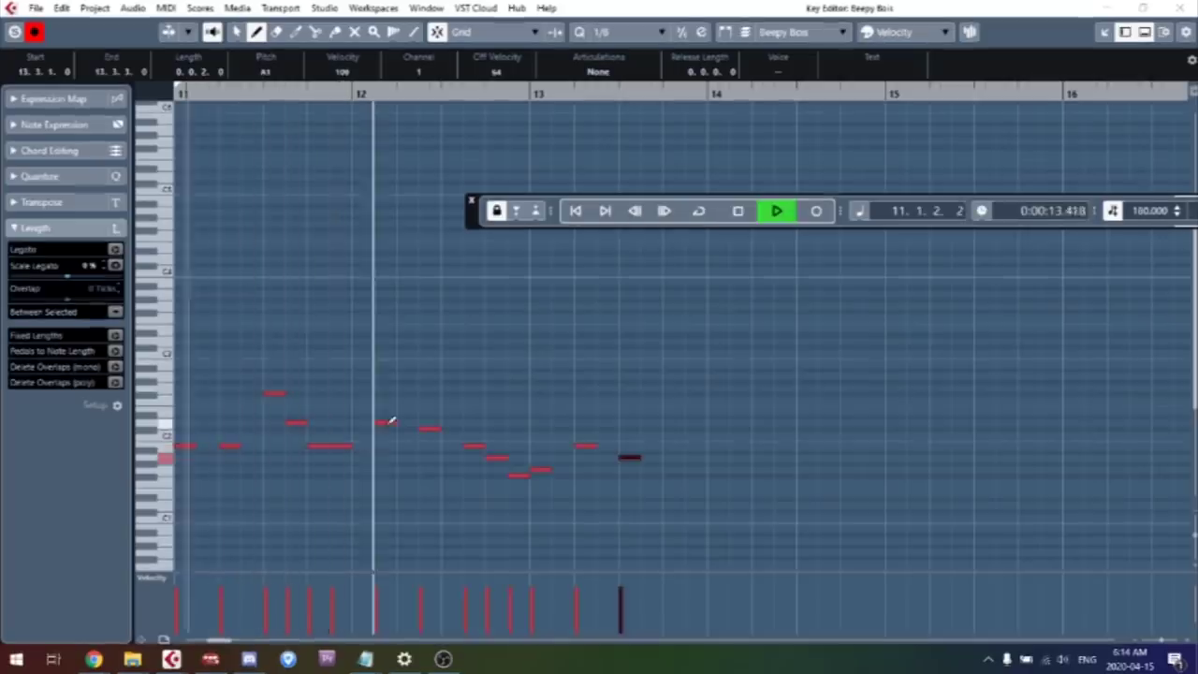
pyautogui.press('space')
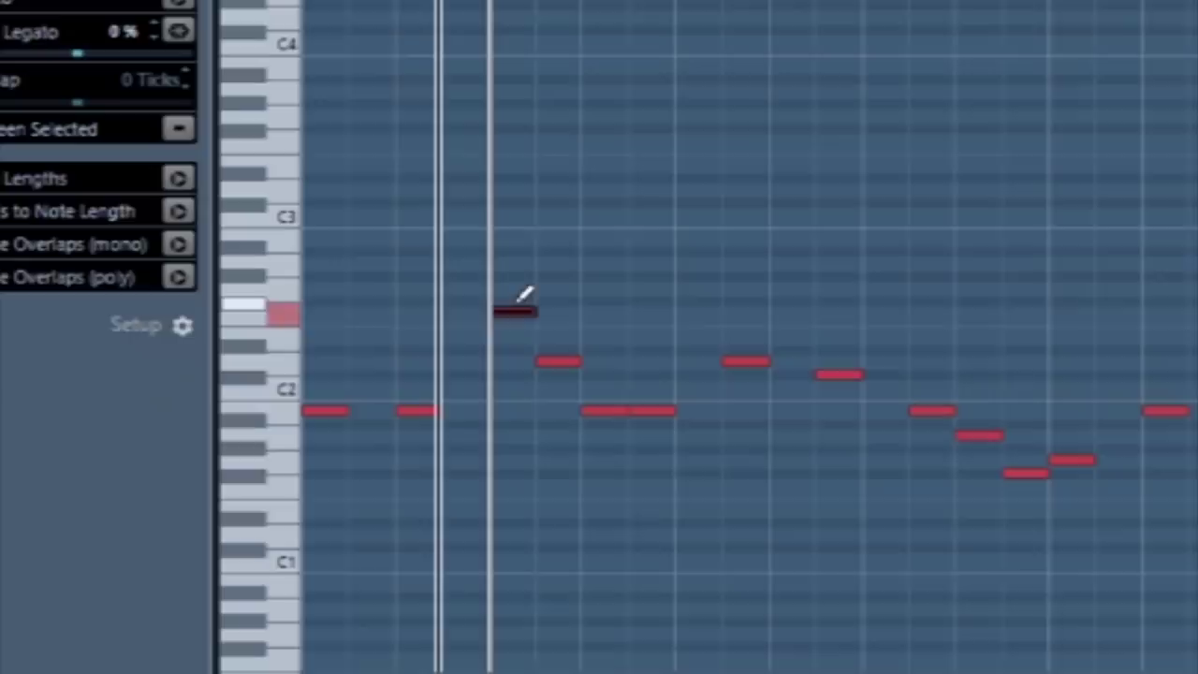
pyautogui.press('space')
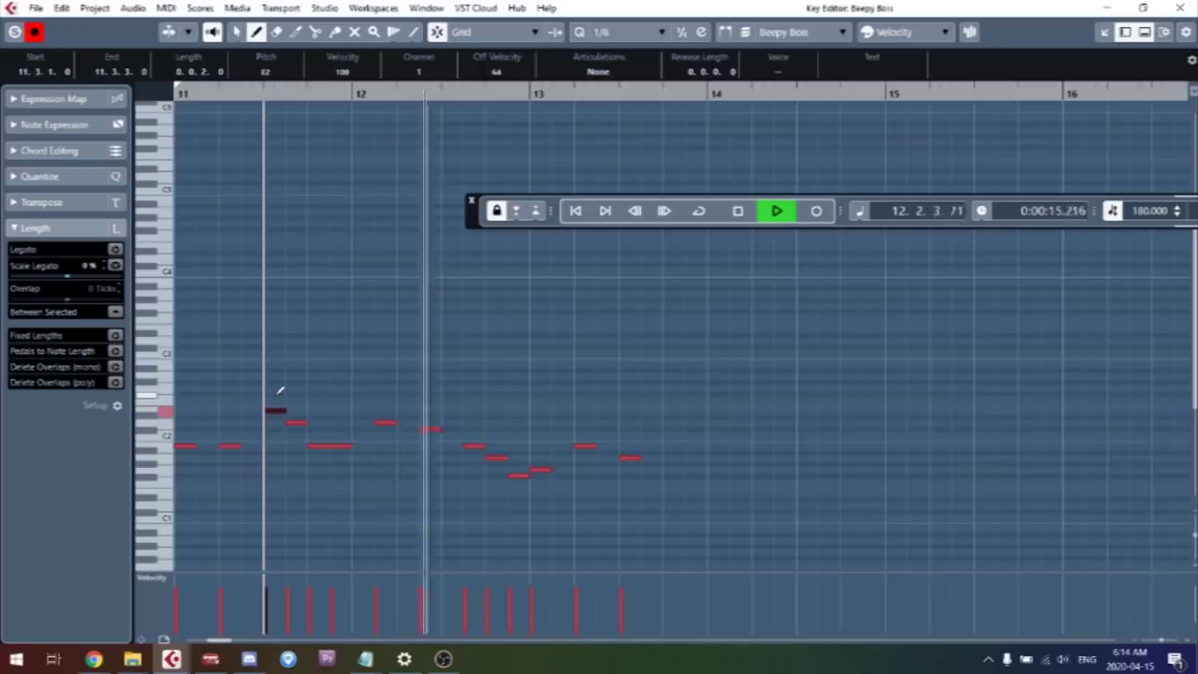
pyautogui.press('space')
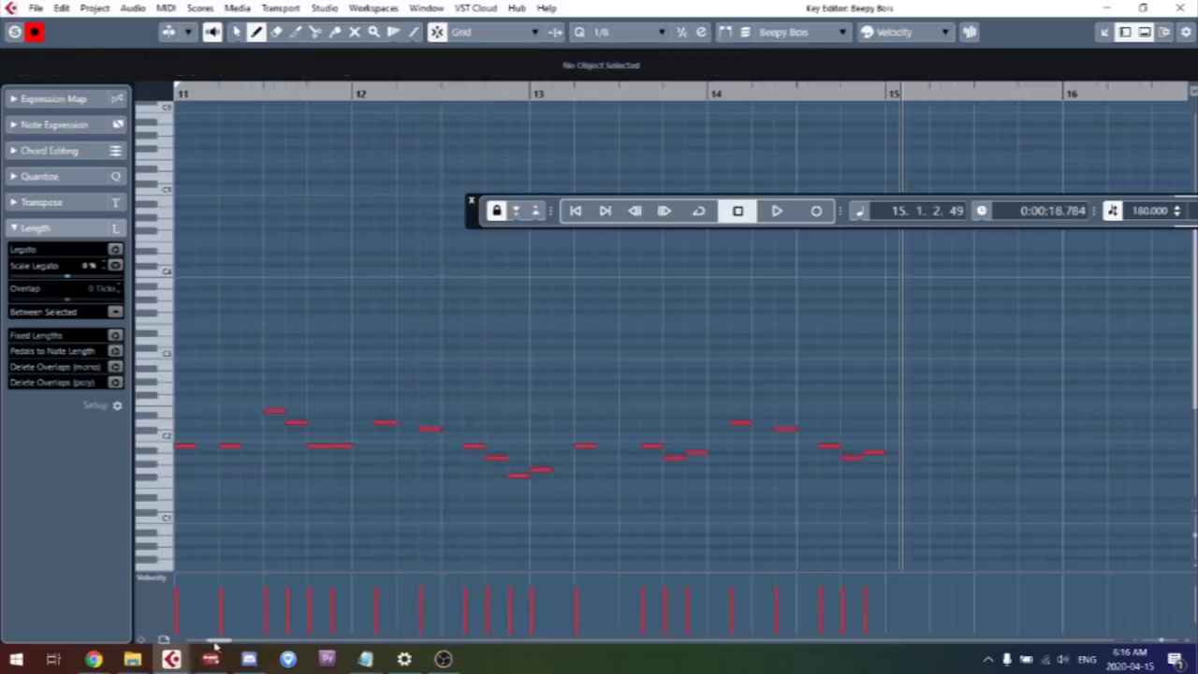
# Add an F#2 eighth note at 15.4.3 in the Beepy Bois melody and play from bar 15
pyautogui.moveTo(215, 642); pyautogui.dragTo(212, 642)
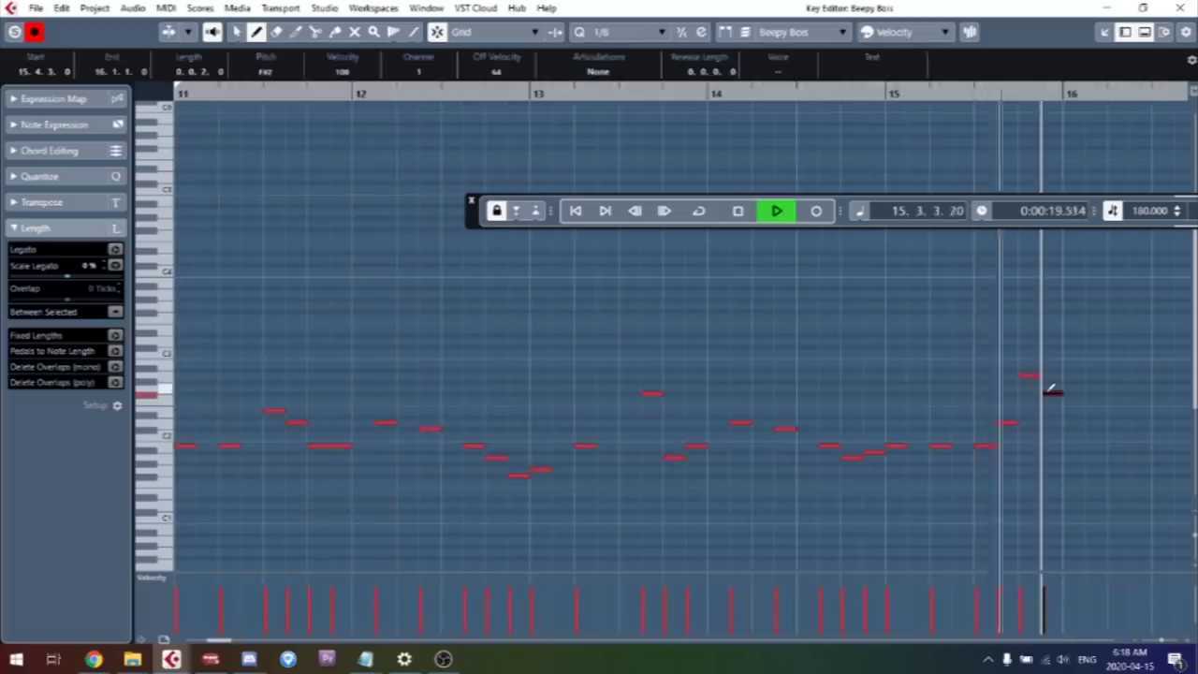
pyautogui.click(1050, 389)
pyautogui.click(887, 93)
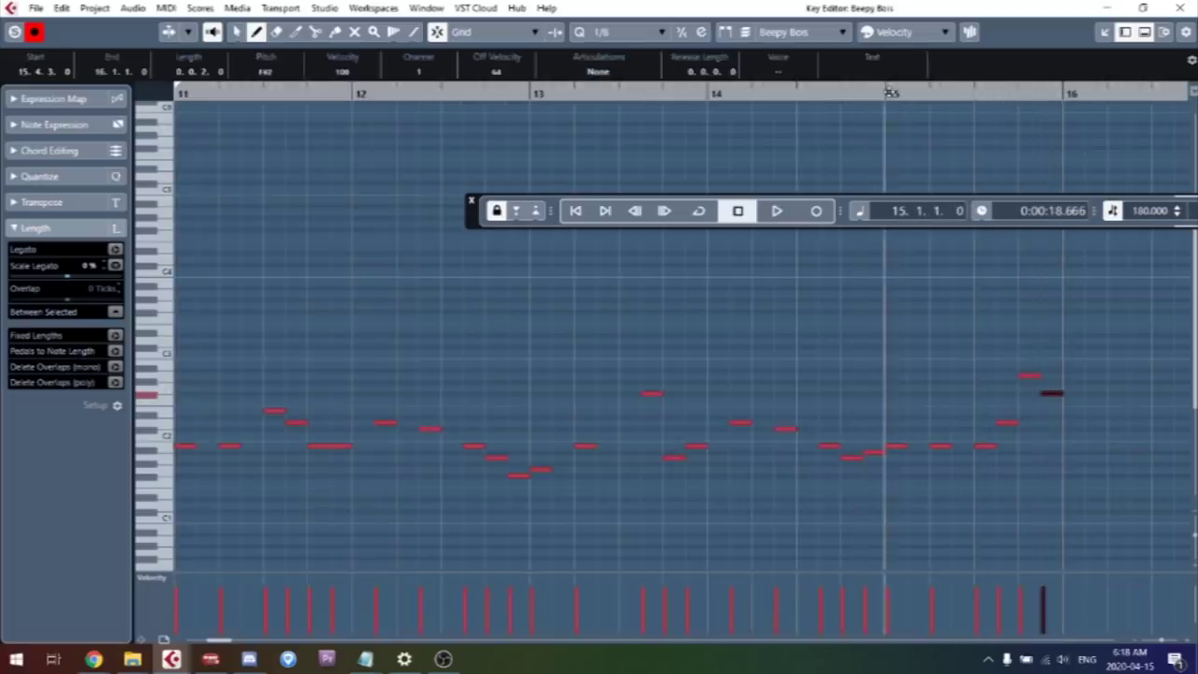
pyautogui.press('space')
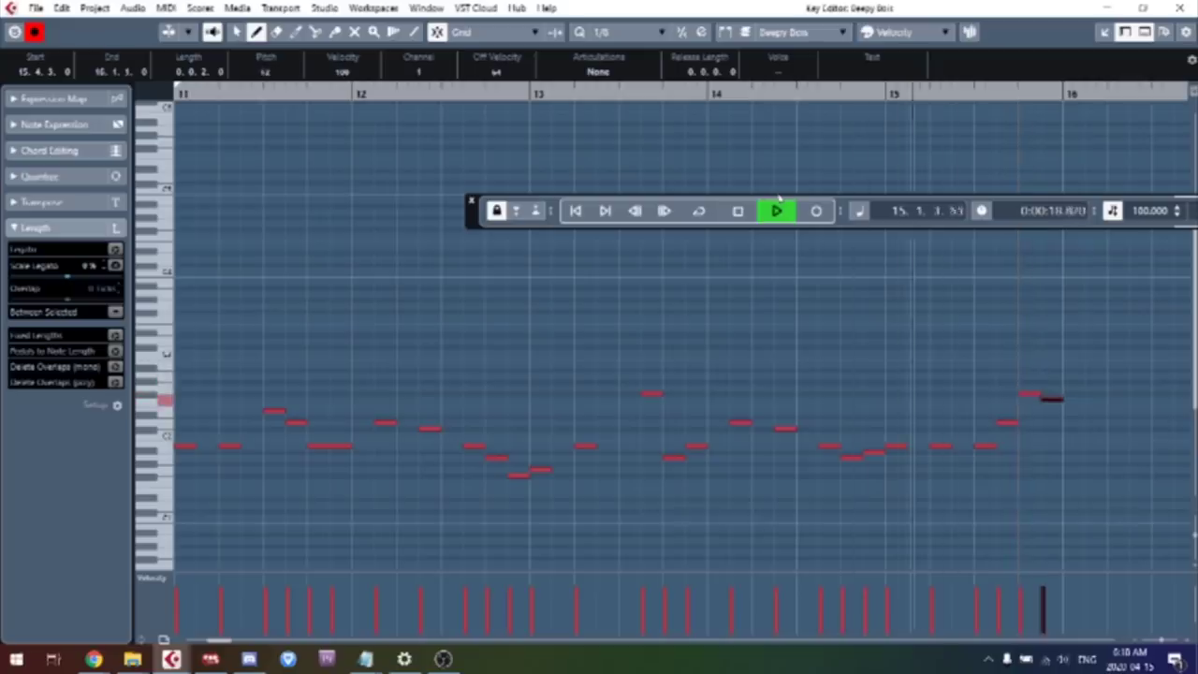
pyautogui.press('space')
# Play back the extended Beepy Bois melody from bar 15 to bar 18
pyautogui.press('space')
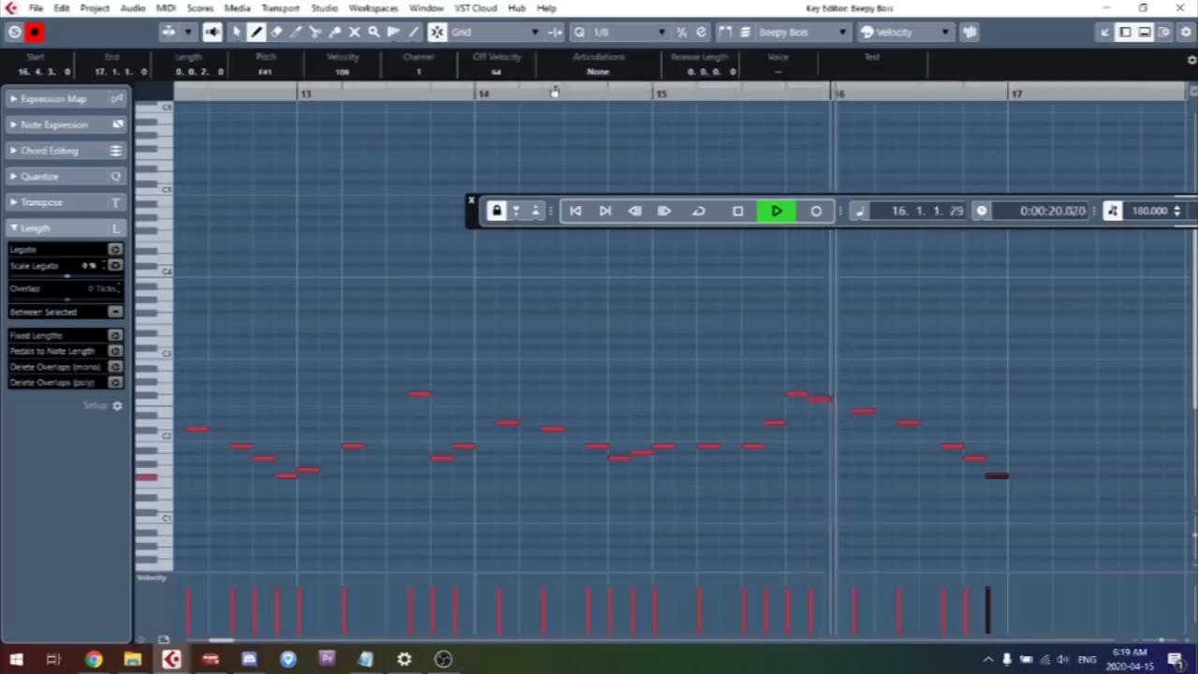
pyautogui.press('space')
pyautogui.press('space')
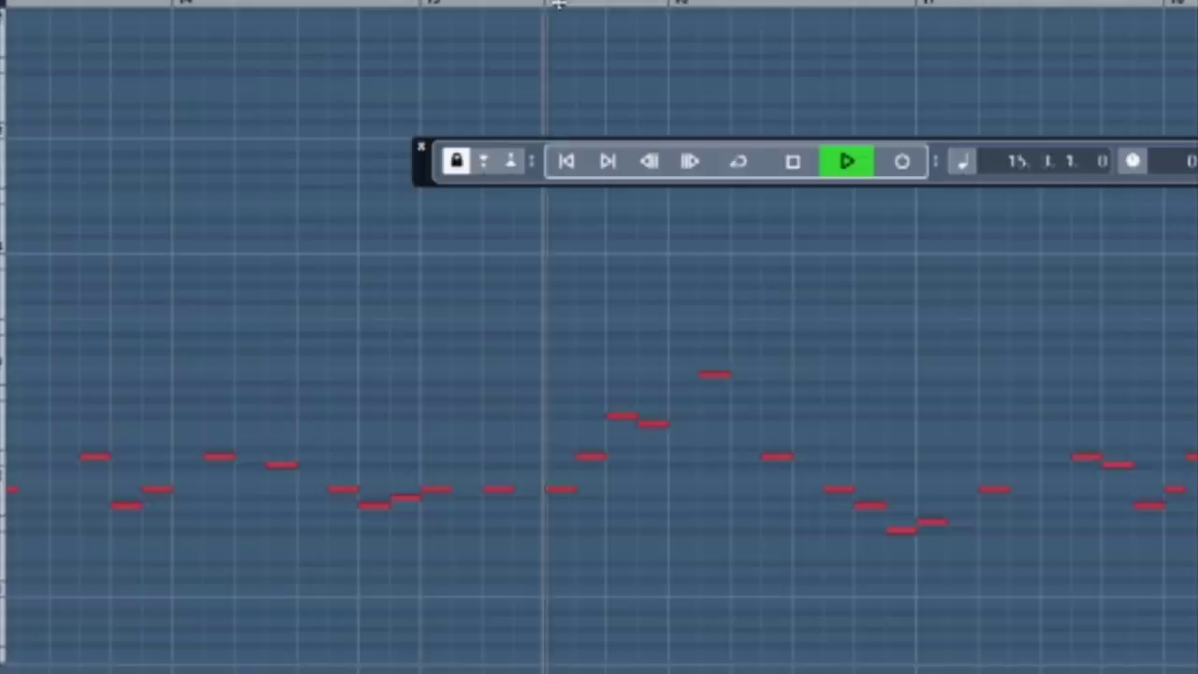
pyautogui.press('space')
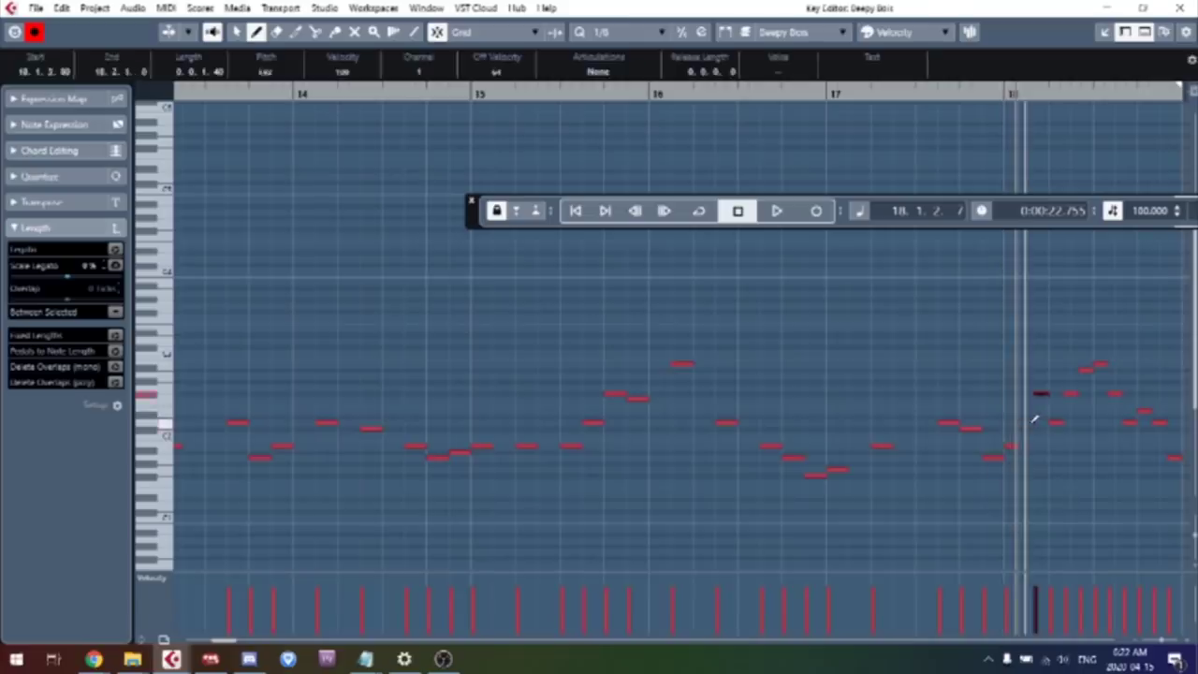
# Delete the run of short notes in bar 18 of the Beepy Bois melody and play back the ending
pyautogui.press('Delete')
pyautogui.press('Delete')
pyautogui.press('Delete')
pyautogui.press('Delete')
pyautogui.press('Delete')
pyautogui.press('Delete')
pyautogui.press('Delete')
pyautogui.press('Delete')
pyautogui.press('Delete')
pyautogui.press('Delete')
pyautogui.click(910, 93)
pyautogui.press('space')
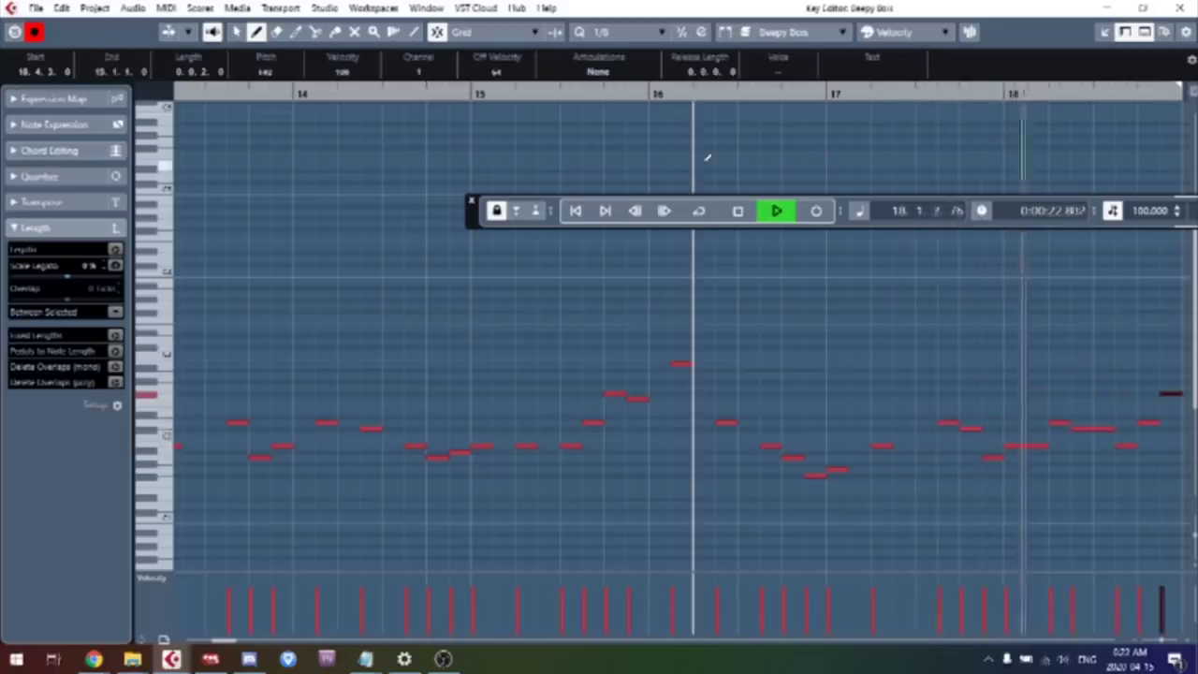
pyautogui.press('space')
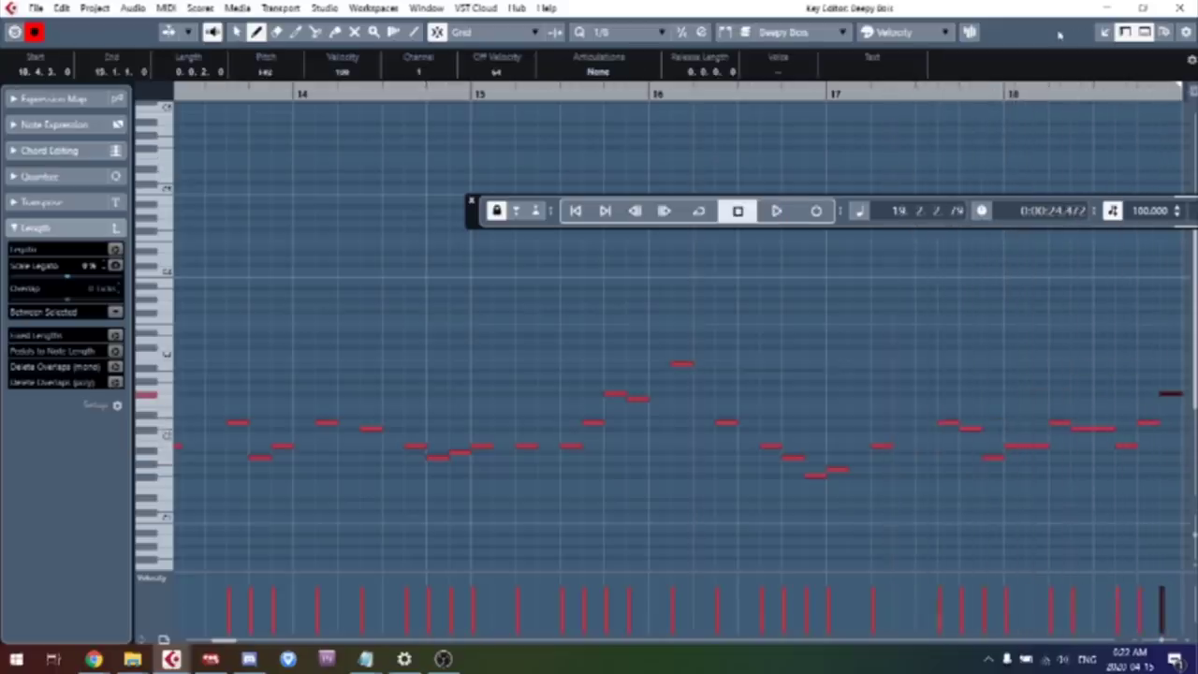
# Clear the copied part at bar 7 on the FOOD DONE (D) track and audition the Beepy Bois melody there from bar 11
pyautogui.click(1179, 8)
pyautogui.click(591, 540)
pyautogui.press('Delete')
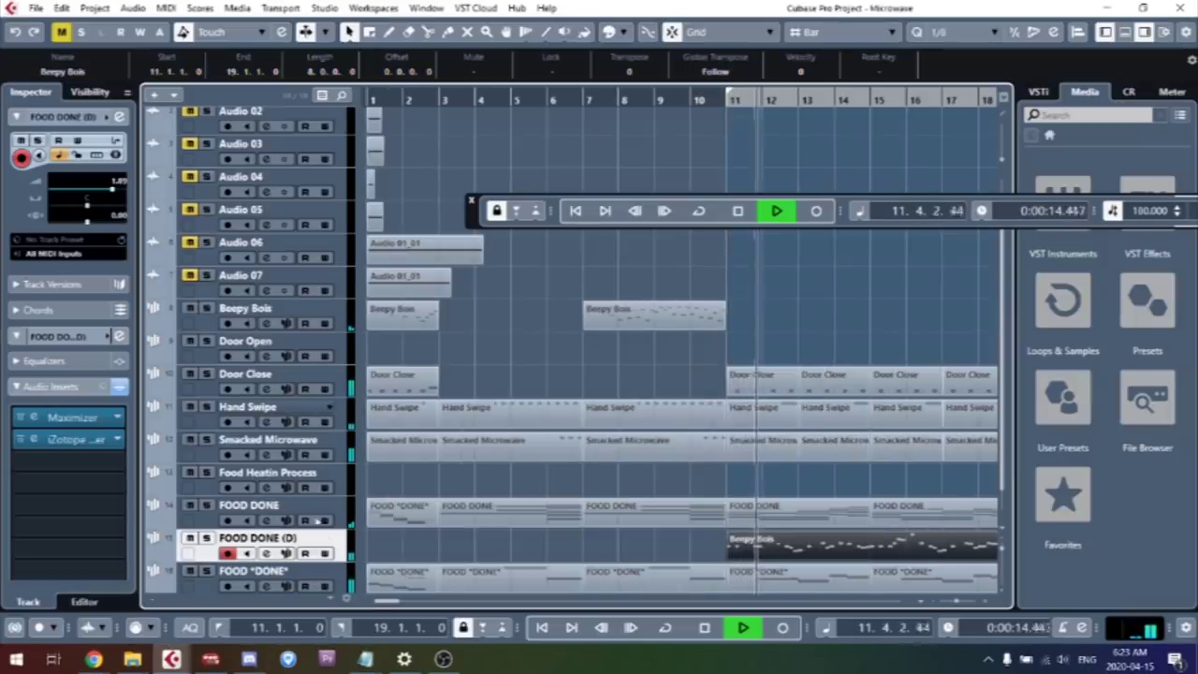
pyautogui.moveTo(389, 601); pyautogui.dragTo(399, 602)
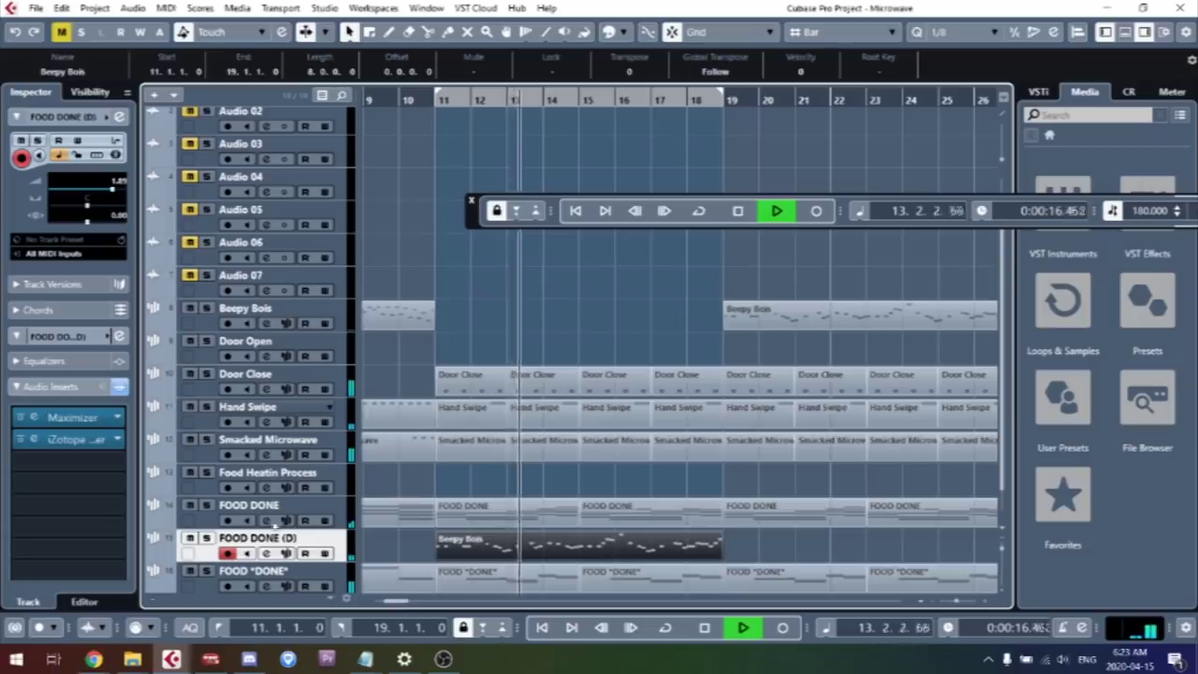
# Clear all copied parts from the FOOD *DONE* (D) track and bypass its Distortion and Octaver inserts
pyautogui.doubleClick(219, 530)
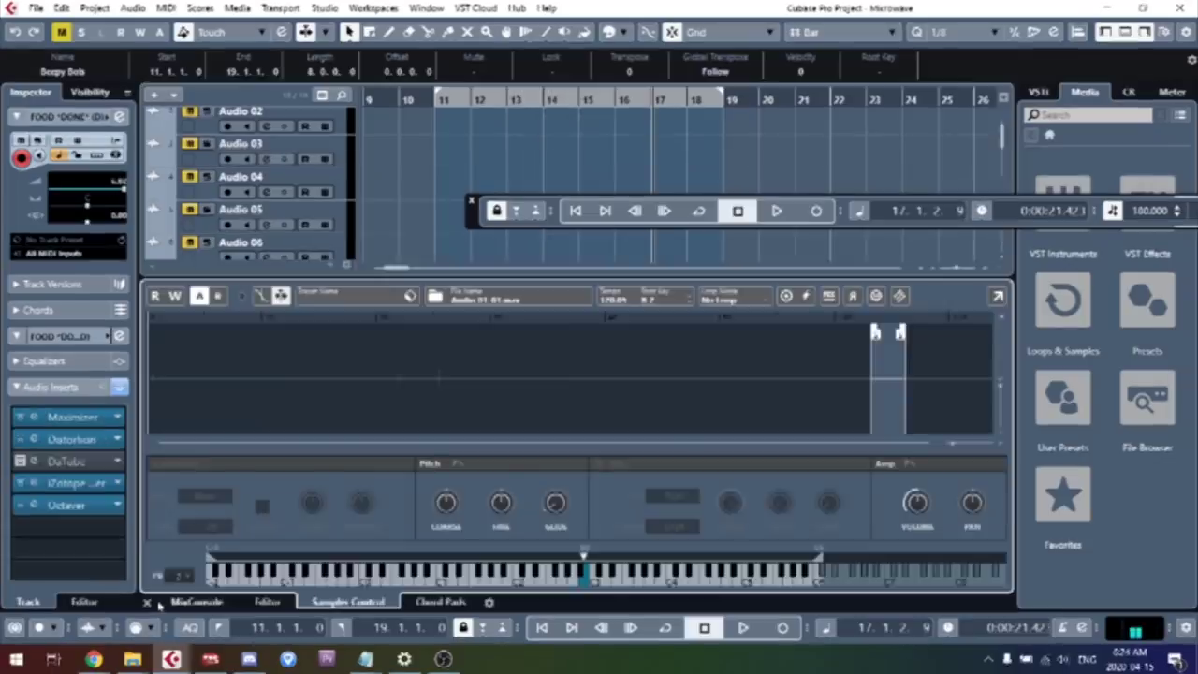
pyautogui.click(148, 602)
pyautogui.rightClick(328, 575)
pyautogui.click(365, 274)
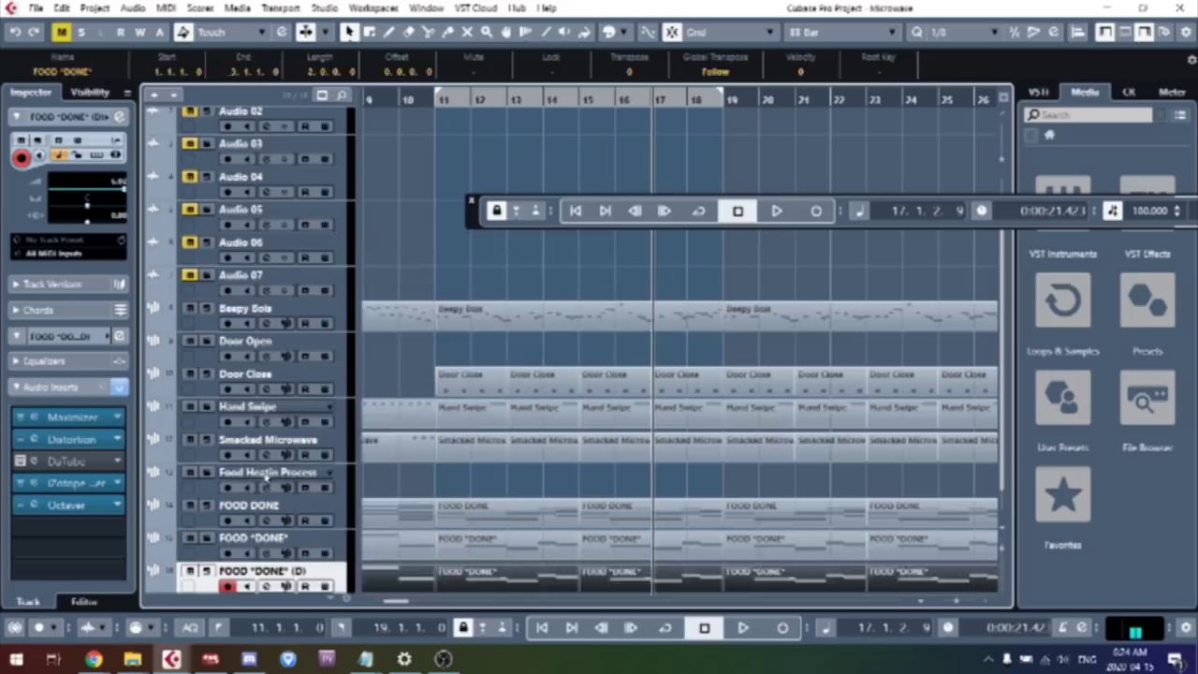
pyautogui.press('Delete')
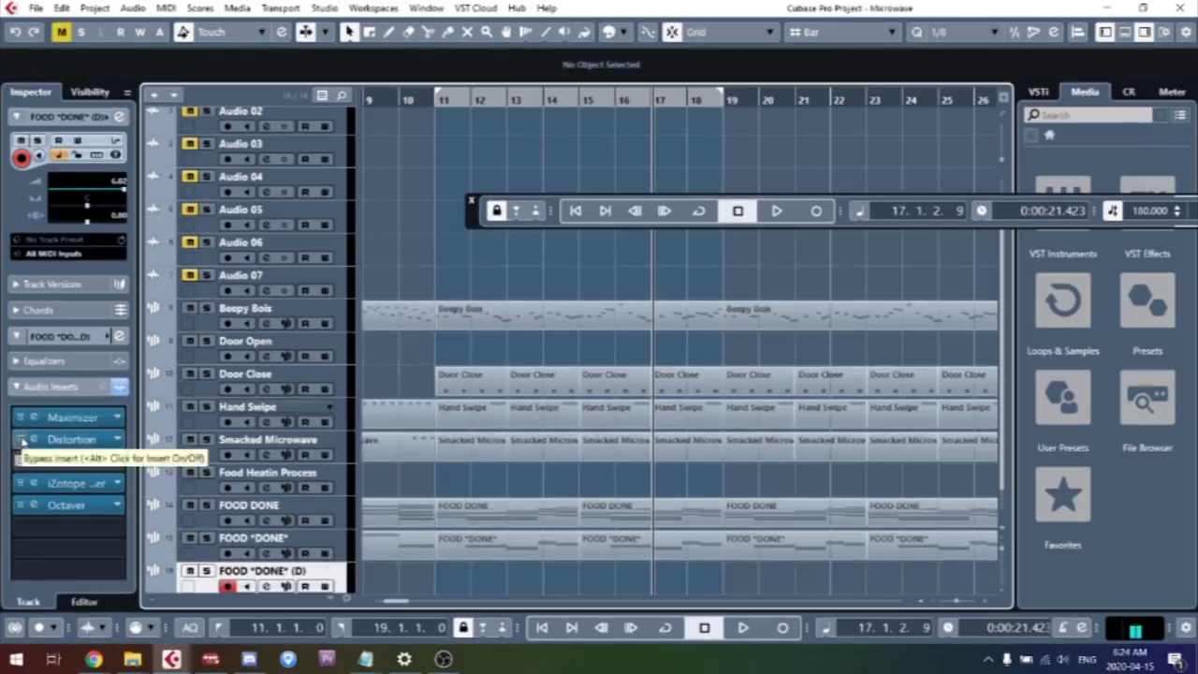
pyautogui.click(20, 439)
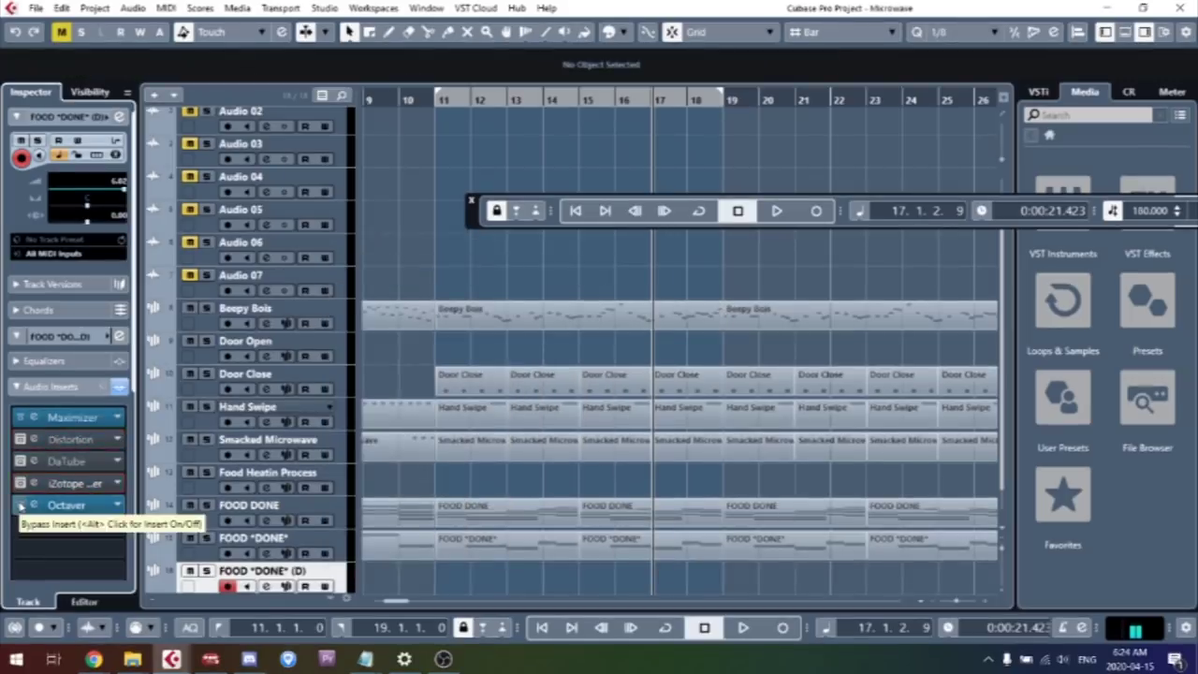
pyautogui.click(20, 507)
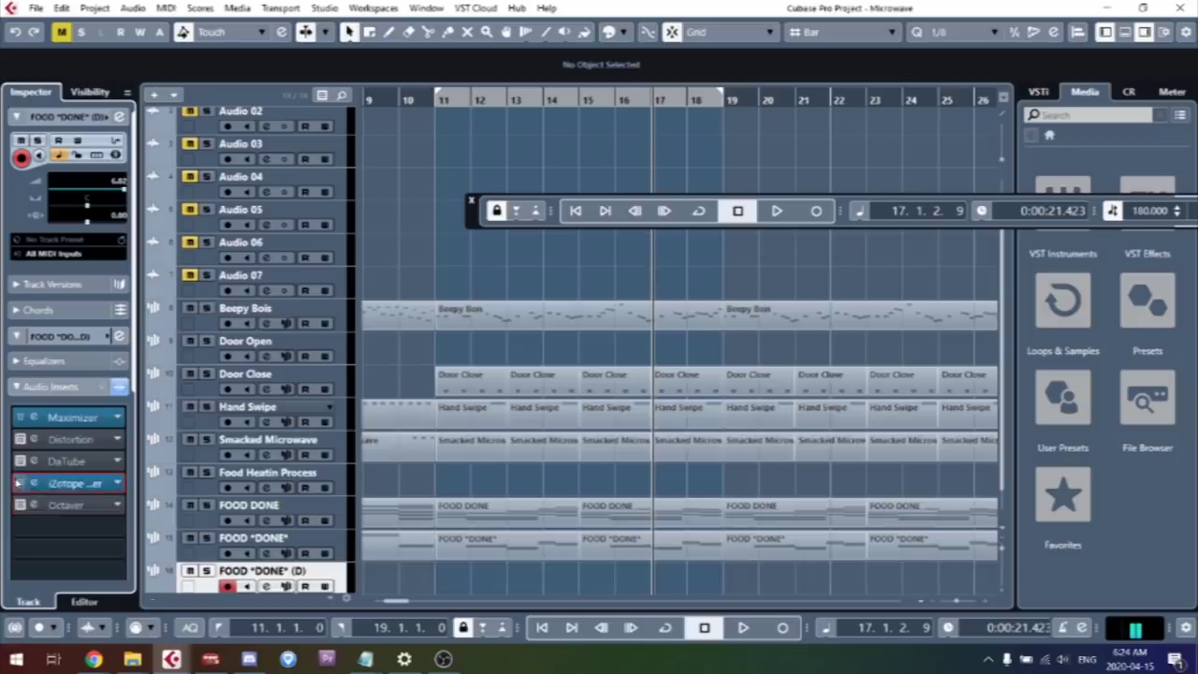
# Add a MonoDelay insert after RoomWorks on the FOOD *DONE* (D) track and audition the melody from bar 11
pyautogui.click(438, 99)
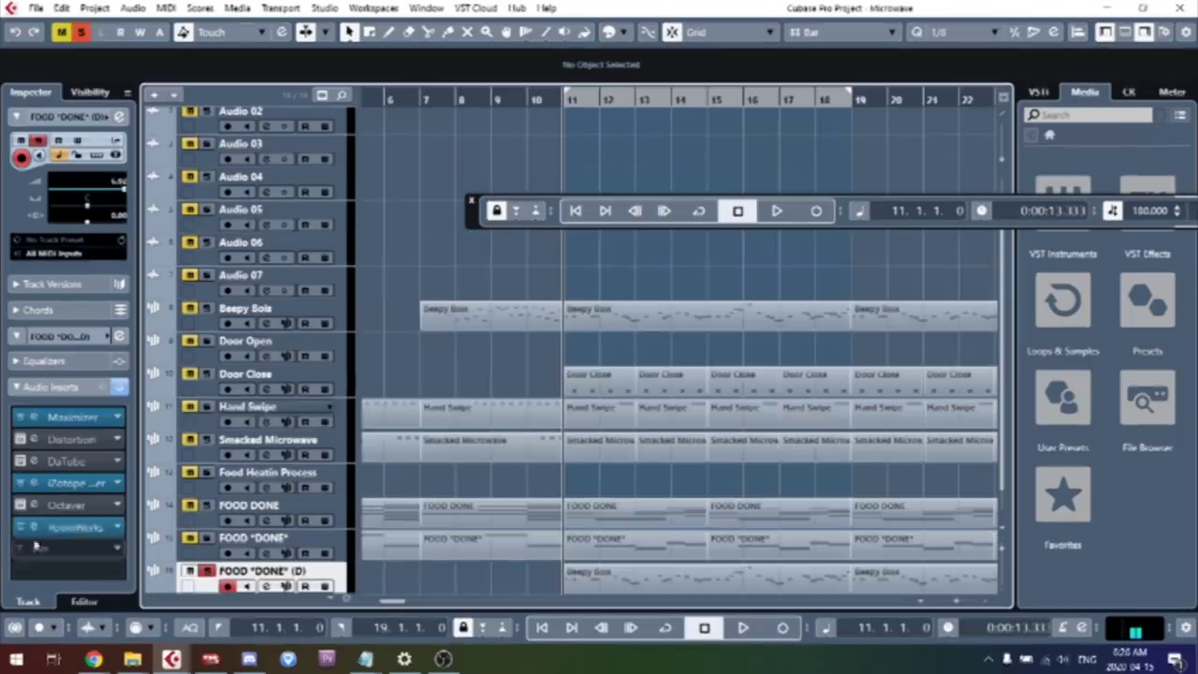
pyautogui.click(46, 549)
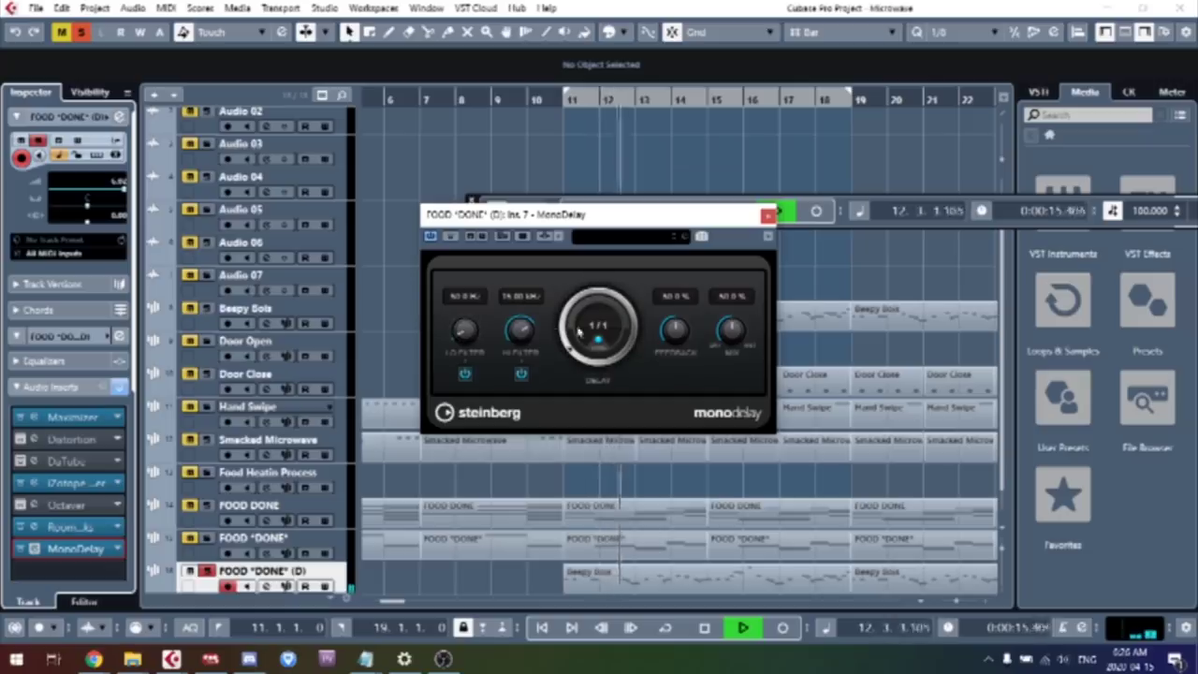
pyautogui.press('space')
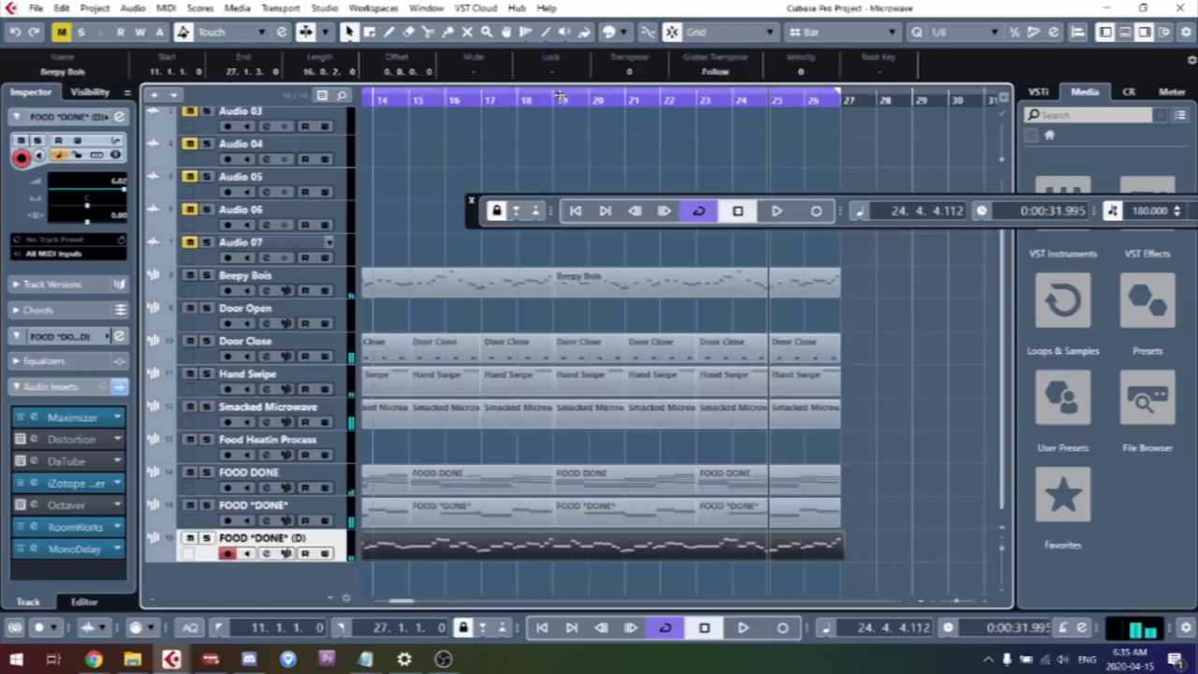
# Open the Beepy Bois part that starts at bar 19 and play back its melody and harmony notes up to bar 21
pyautogui.click(559, 97)
pyautogui.click(592, 245)
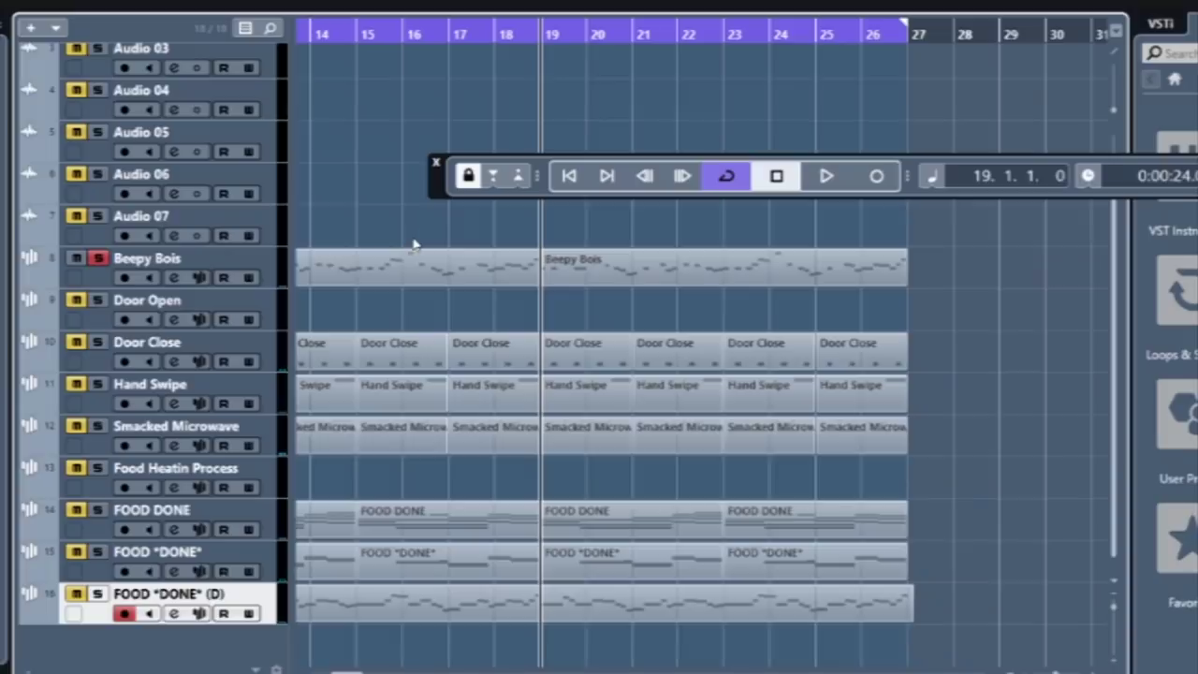
pyautogui.doubleClick(582, 284)
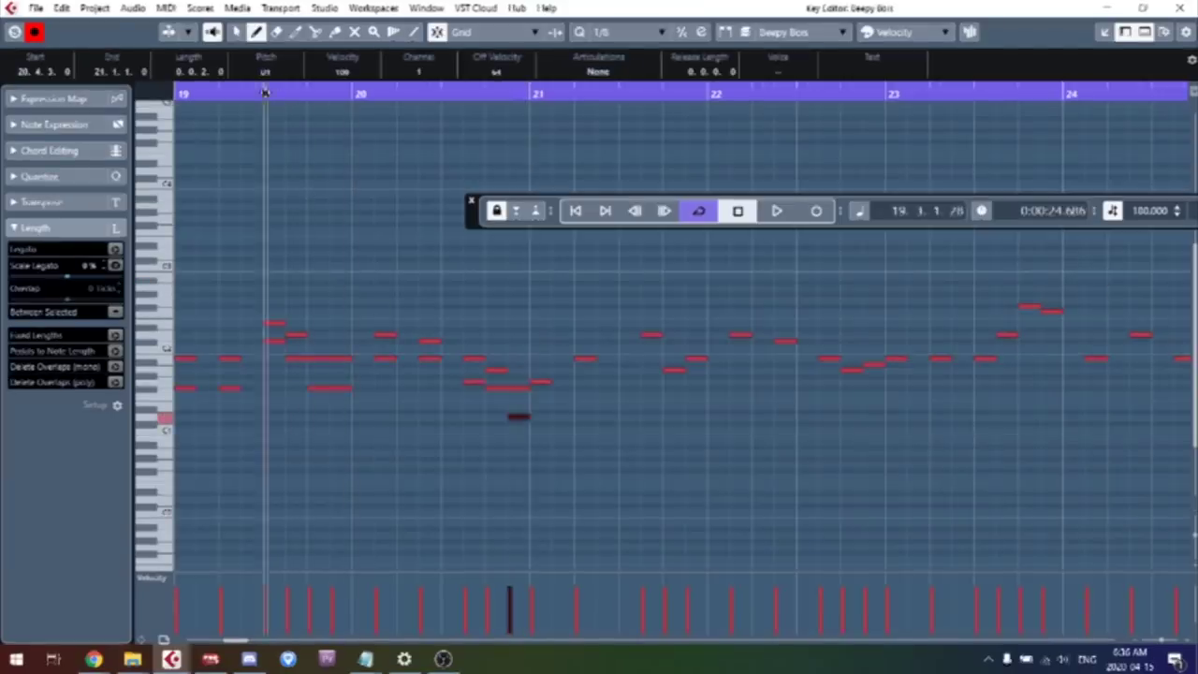
pyautogui.press('space')
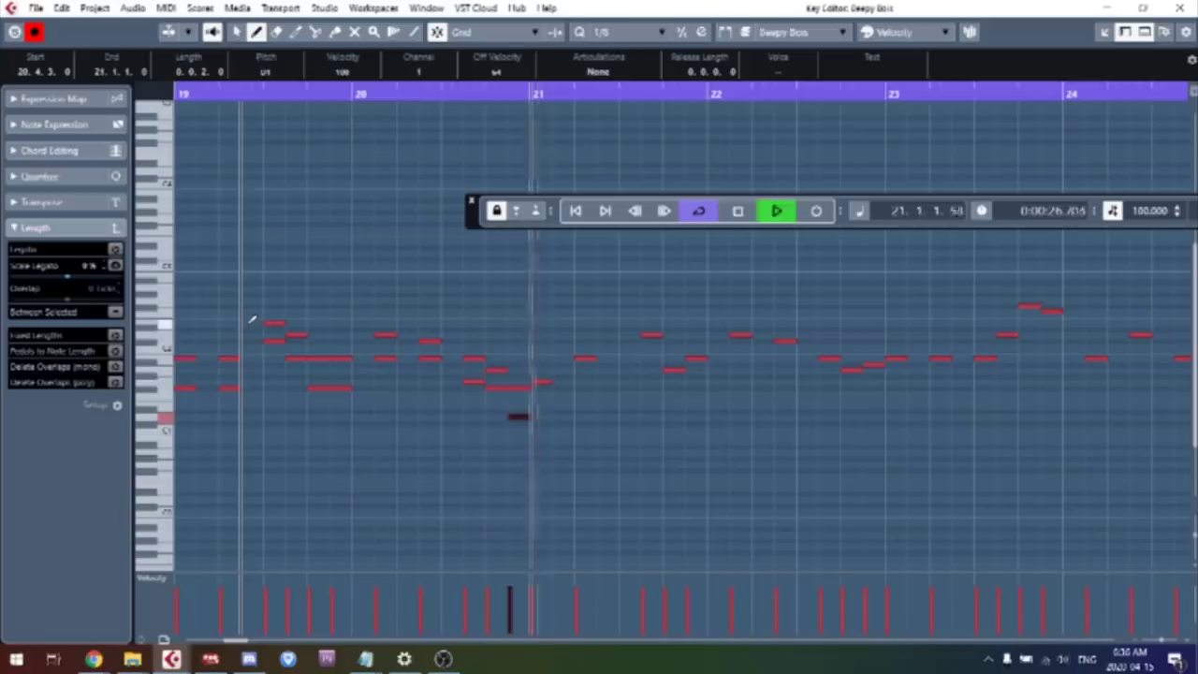
pyautogui.press('space')
pyautogui.moveTo(234, 643); pyautogui.dragTo(233, 644)
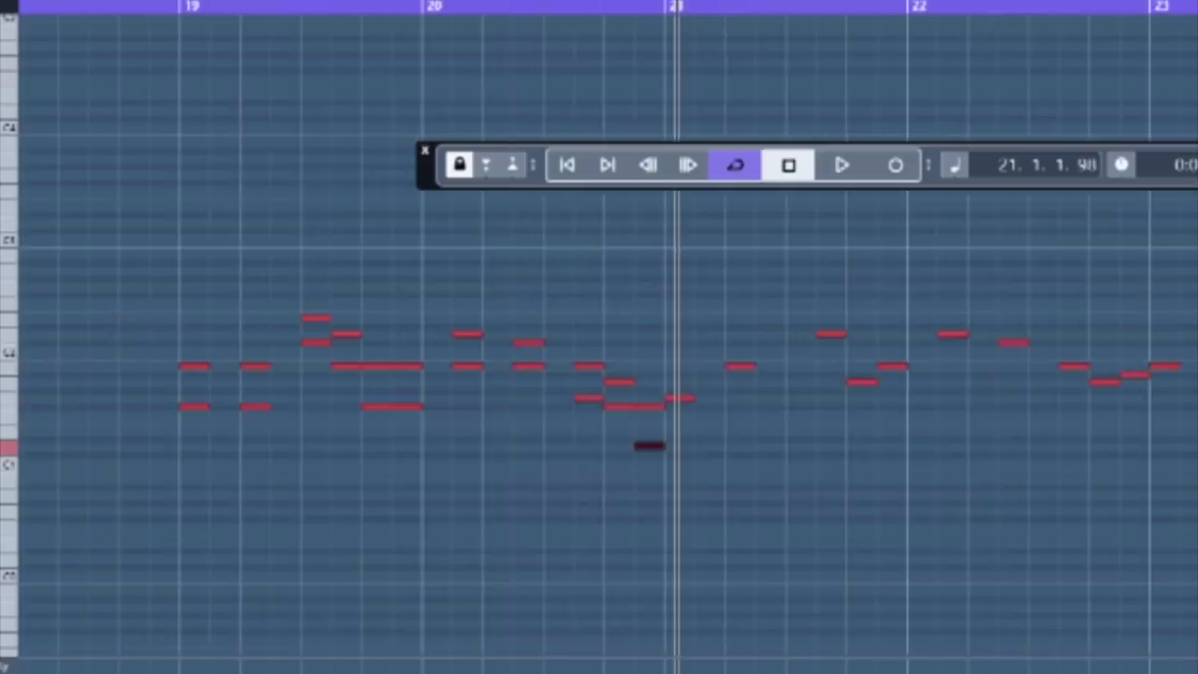
pyautogui.click(138, 4)
pyautogui.click(712, 9)
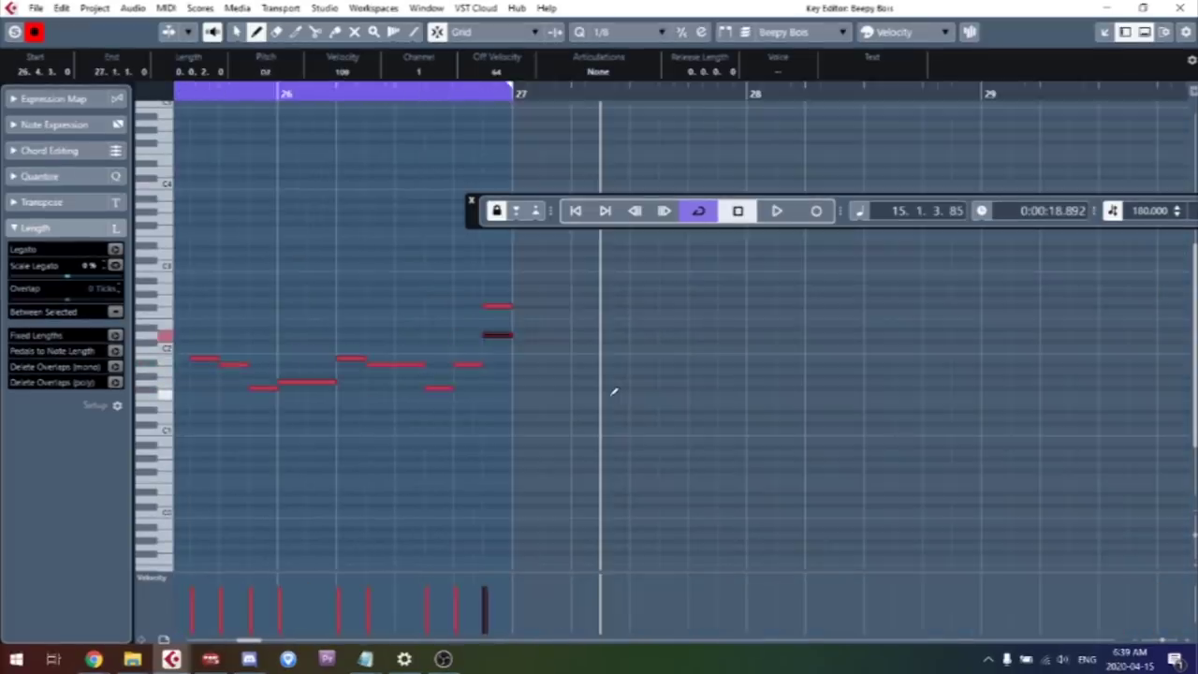
# Remove the upper note at 26.4.3 from the Beepy Bois part, then draw more notes in the melody
pyautogui.hotkey('ctrl', 'z')
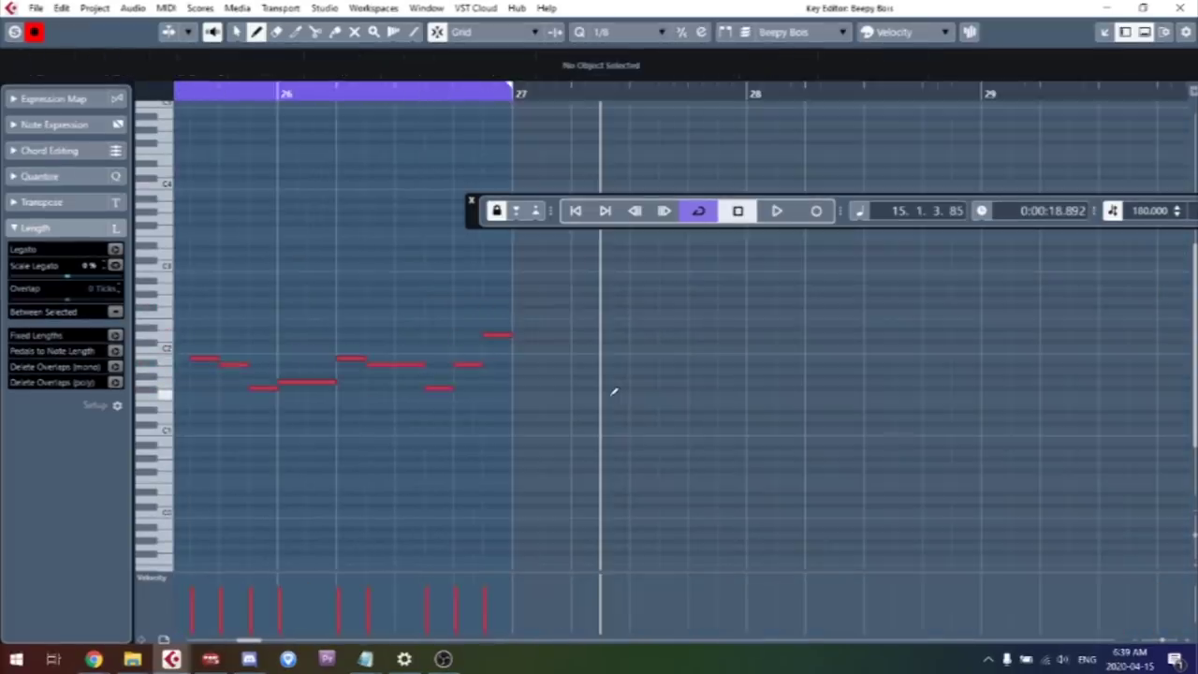
pyautogui.click(1180, 7)
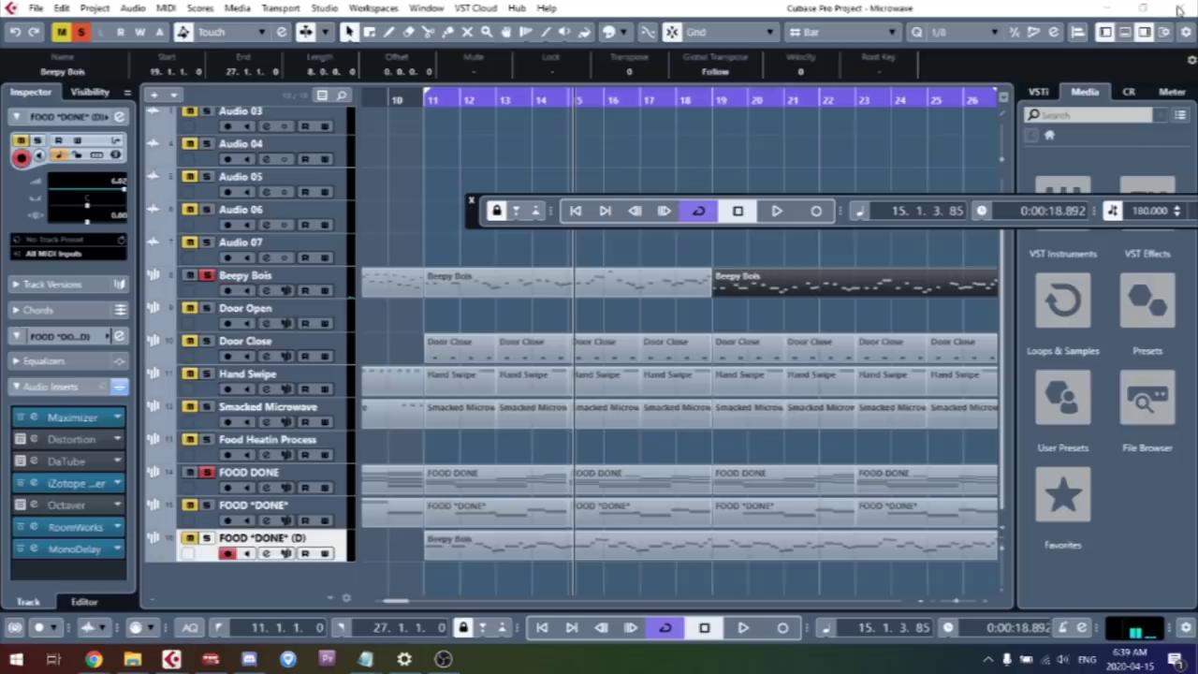
pyautogui.press('Return')
pyautogui.moveTo(458, 357); pyautogui.dragTo(552, 369)
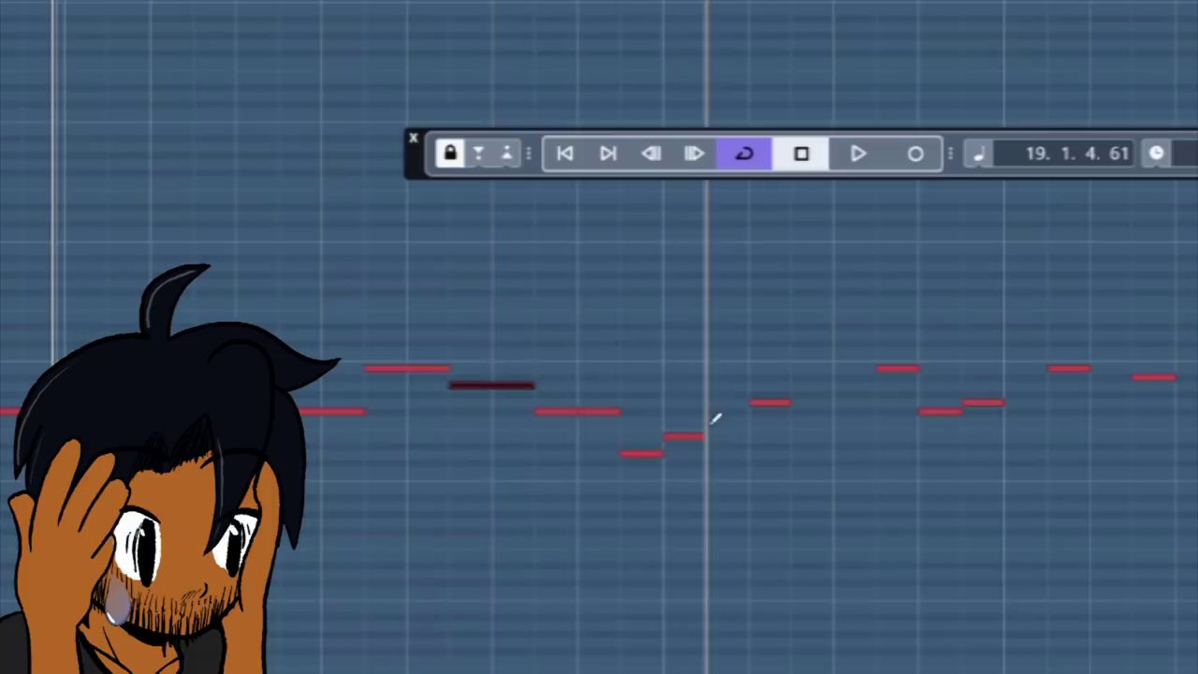
pyautogui.moveTo(693, 436); pyautogui.dragTo(725, 434)
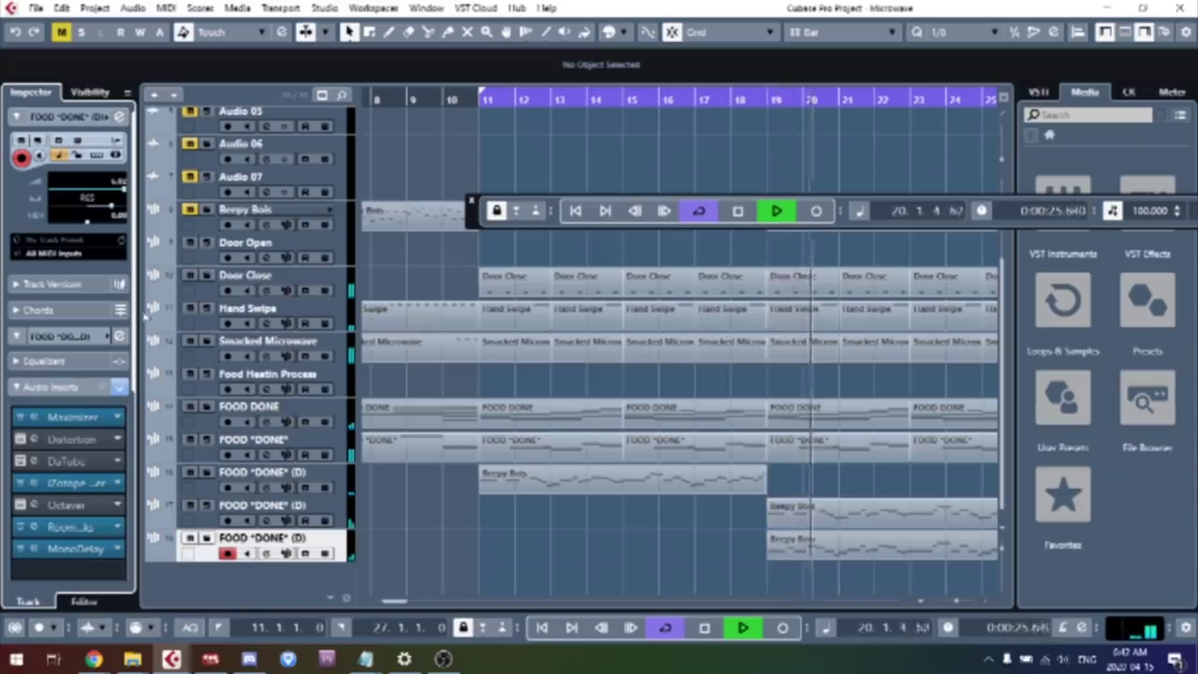
# Create an empty part from bar 11 to bar 27 on the Beepy Bois track and draw its first notes
pyautogui.moveTo(397, 601); pyautogui.dragTo(404, 603)
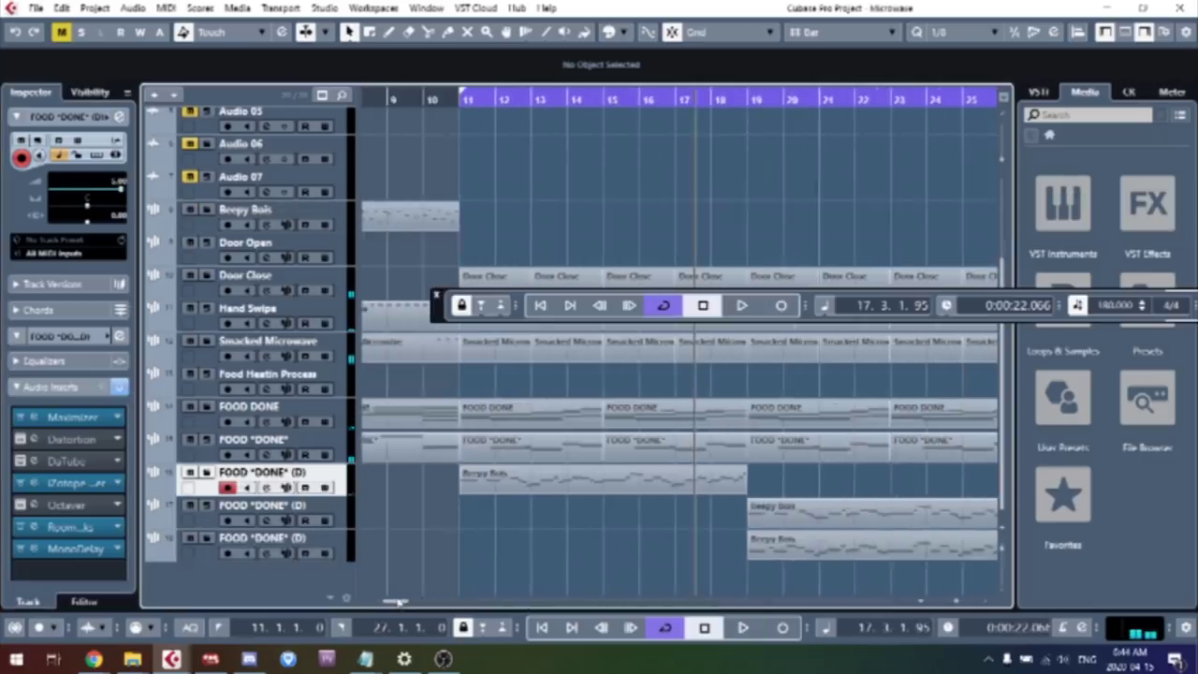
pyautogui.click(459, 98)
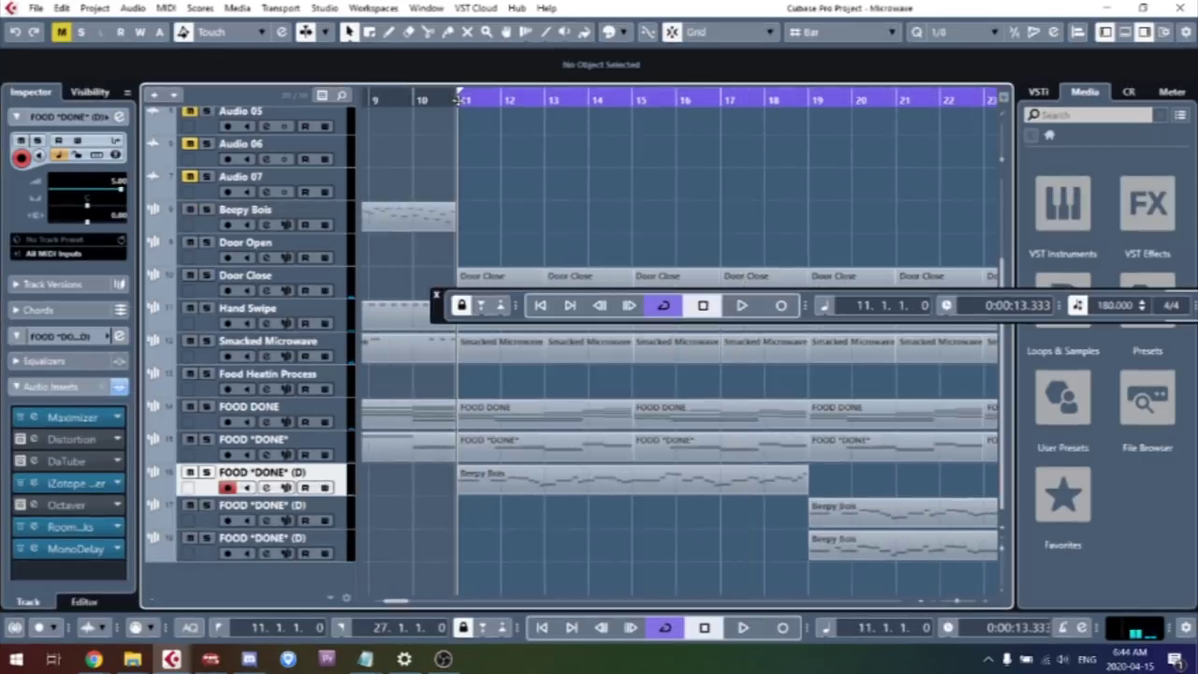
pyautogui.click(341, 219)
pyautogui.doubleClick(484, 213)
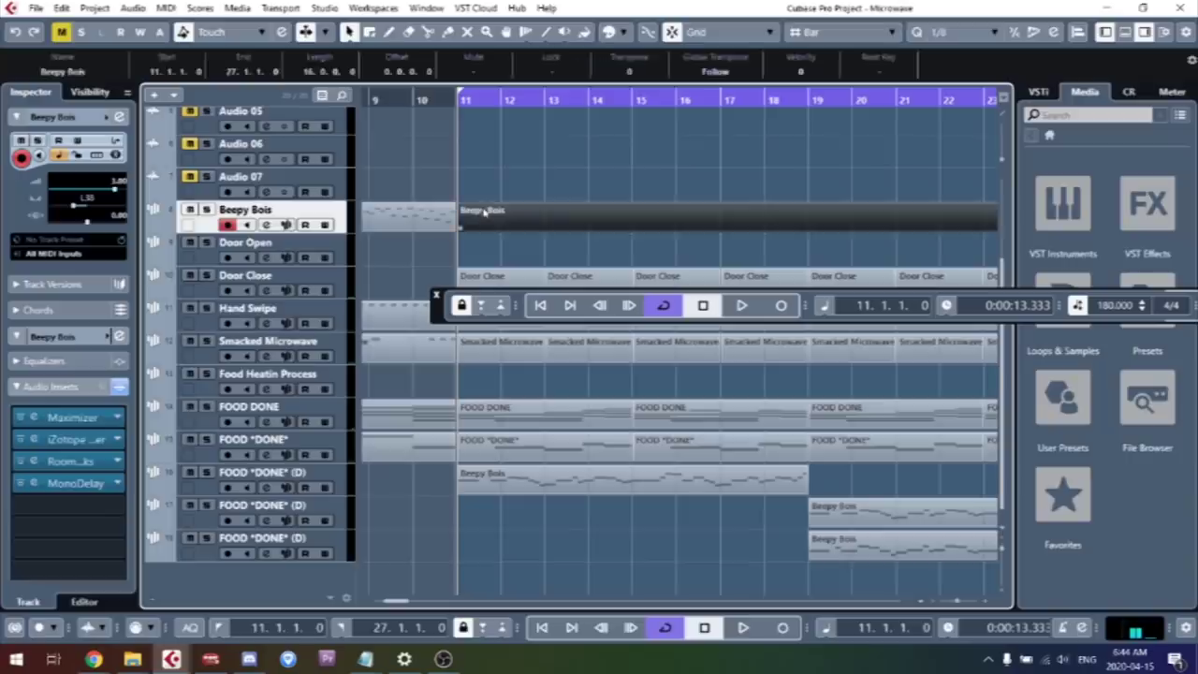
pyautogui.doubleClick(484, 213)
pyautogui.click(182, 445)
pyautogui.click(219, 423)
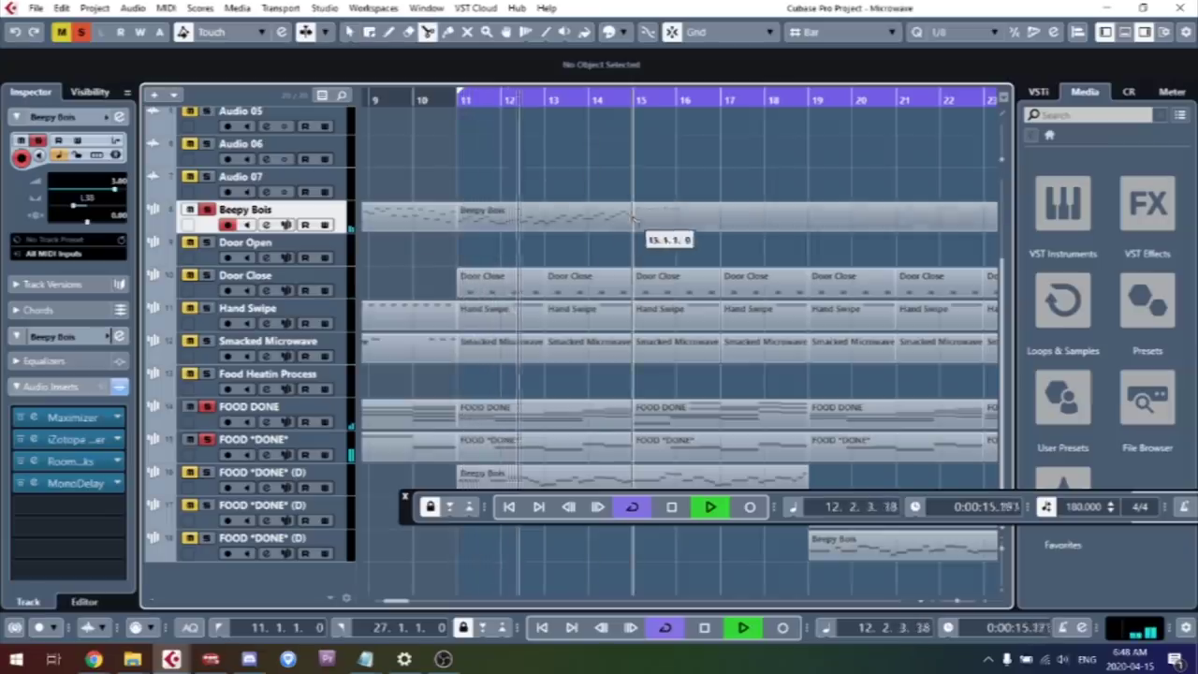
# Split the Beepy Bois part at bar 15 and delete the section after the split
pyautogui.click(633, 218)
pyautogui.press('1')
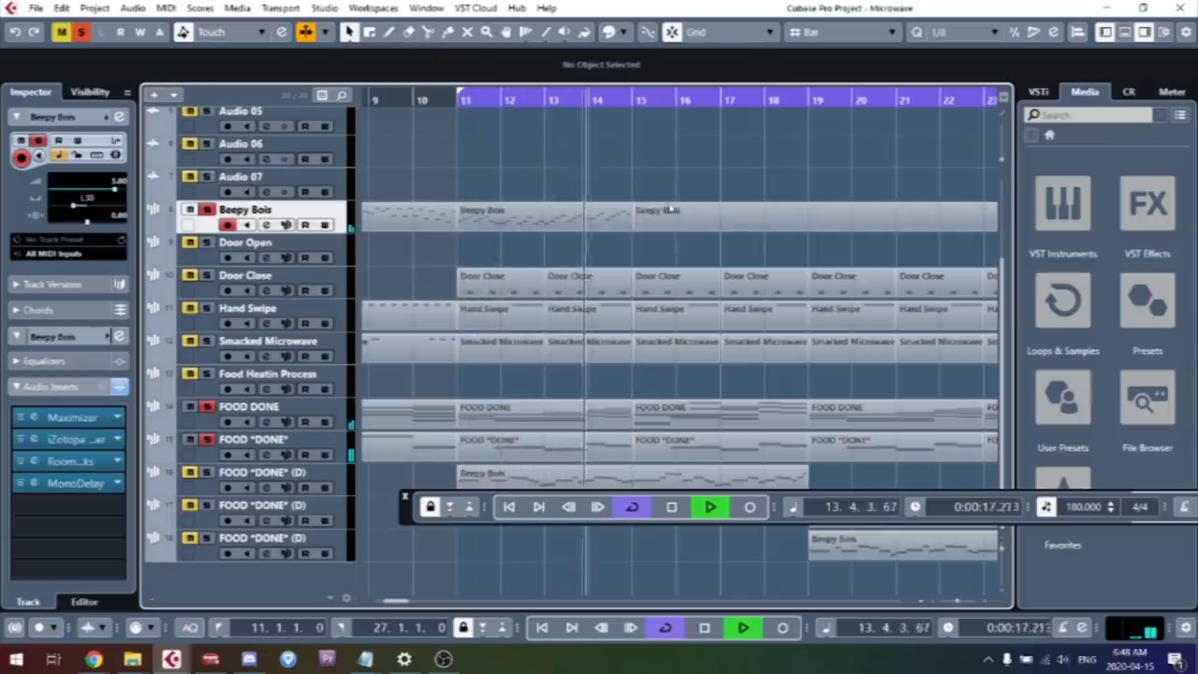
pyautogui.click(669, 211)
pyautogui.press('Delete')
pyautogui.press('space')
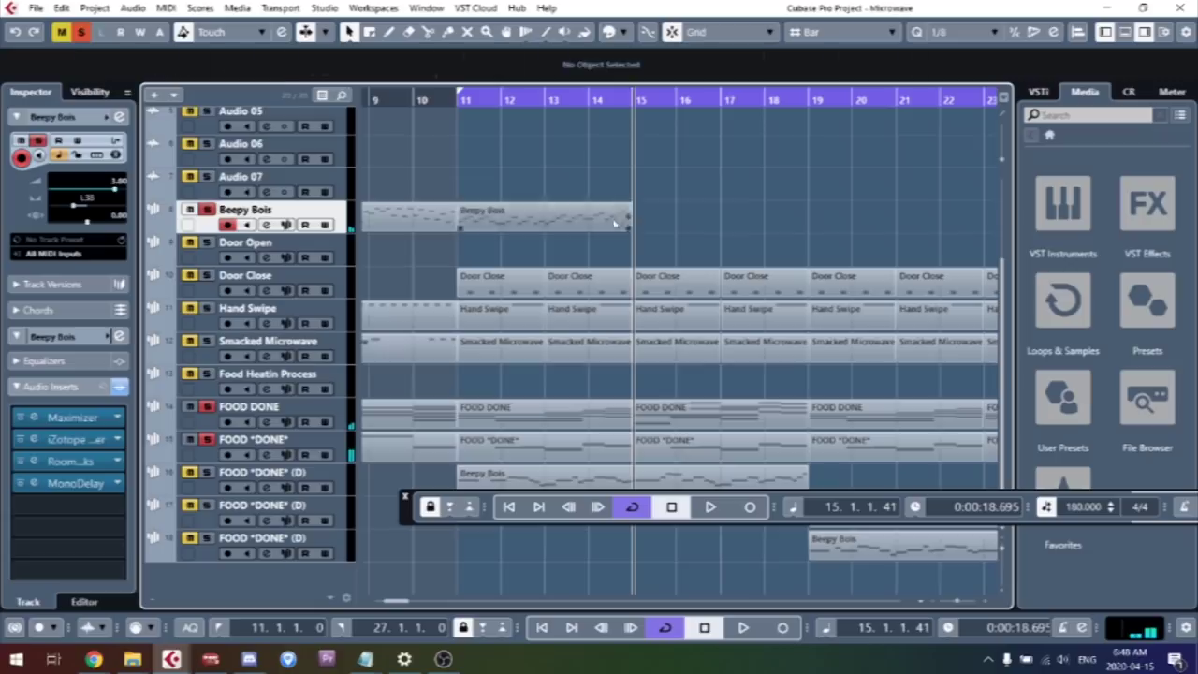
pyautogui.click(615, 223)
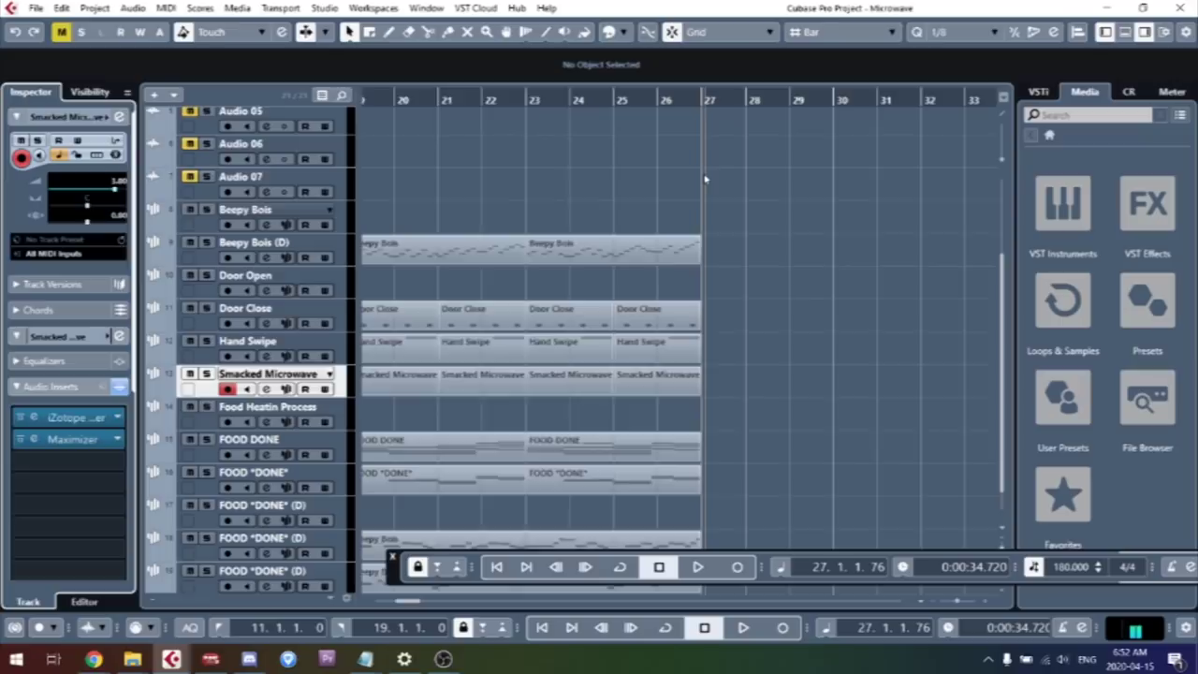
# Open the FOOD *DONE* part at bar 27 and delete the D-1 eighth notes at the start of bar 30
pyautogui.hscroll(4, 576, 425)
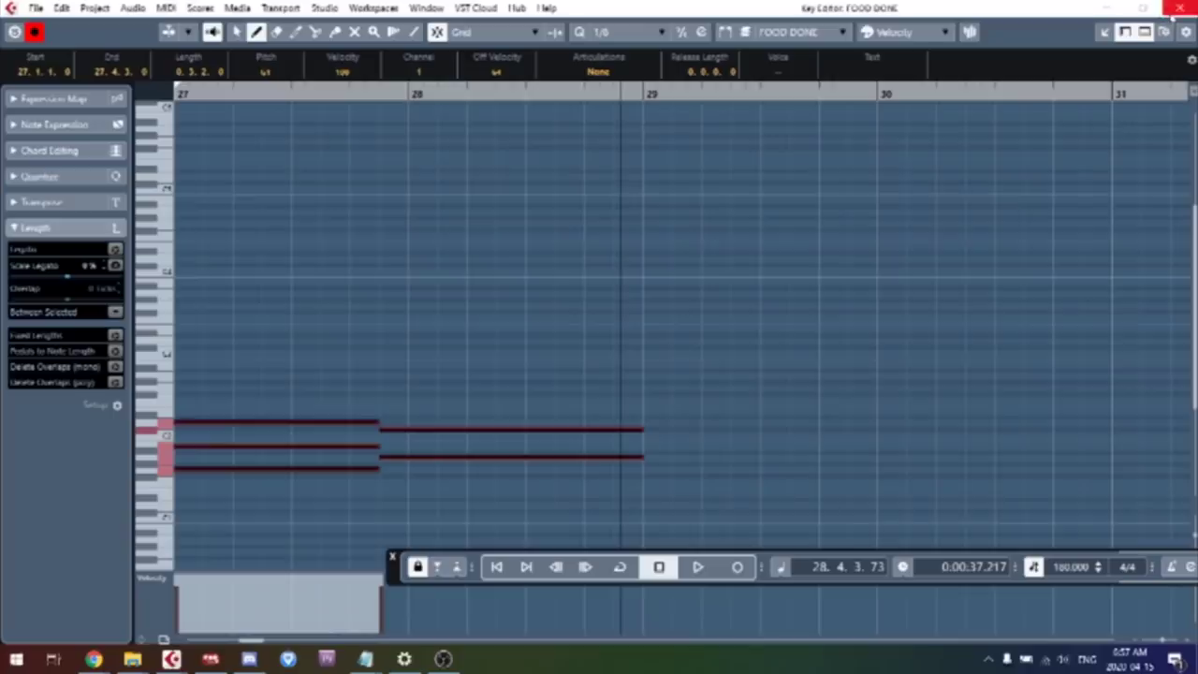
pyautogui.click(1176, 8)
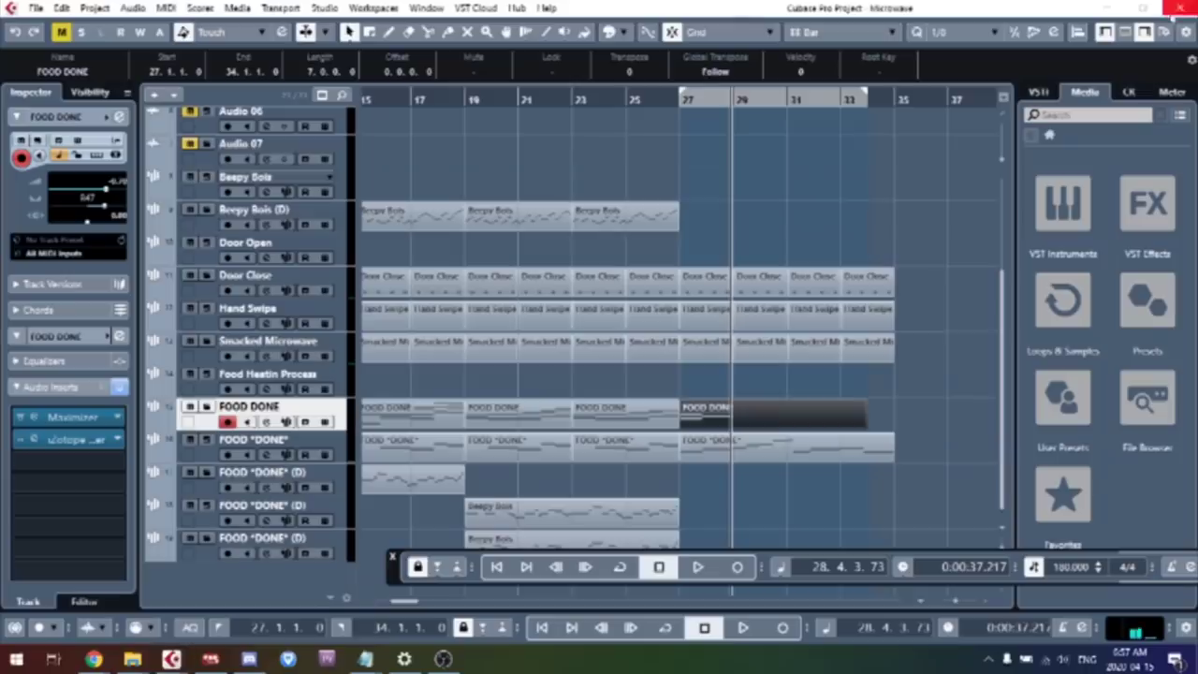
pyautogui.click(674, 97)
pyautogui.doubleClick(728, 452)
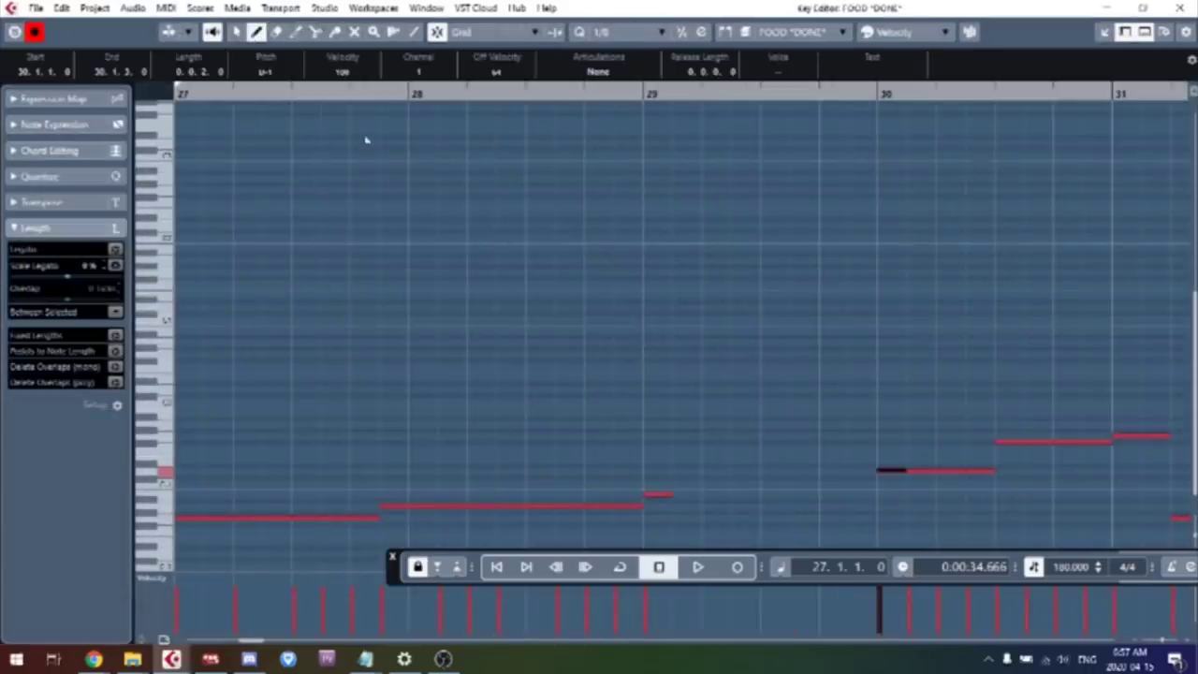
pyautogui.hotkey('ctrl', 'Right')
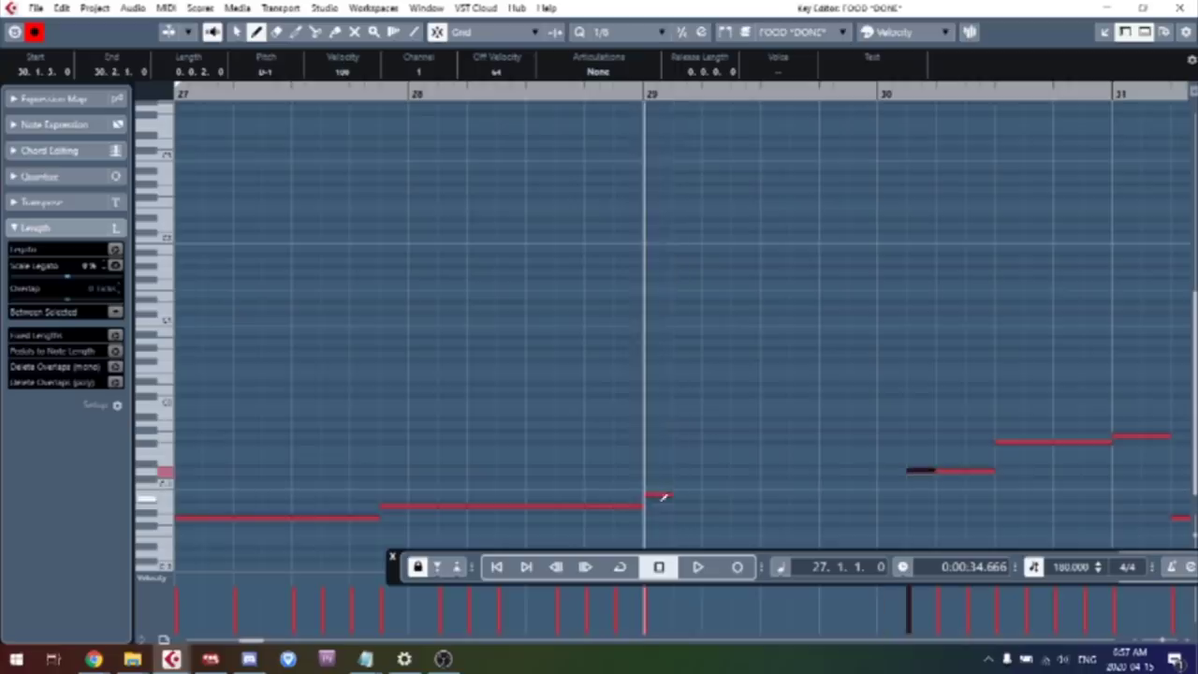
pyautogui.press('Delete')
pyautogui.press('Delete')
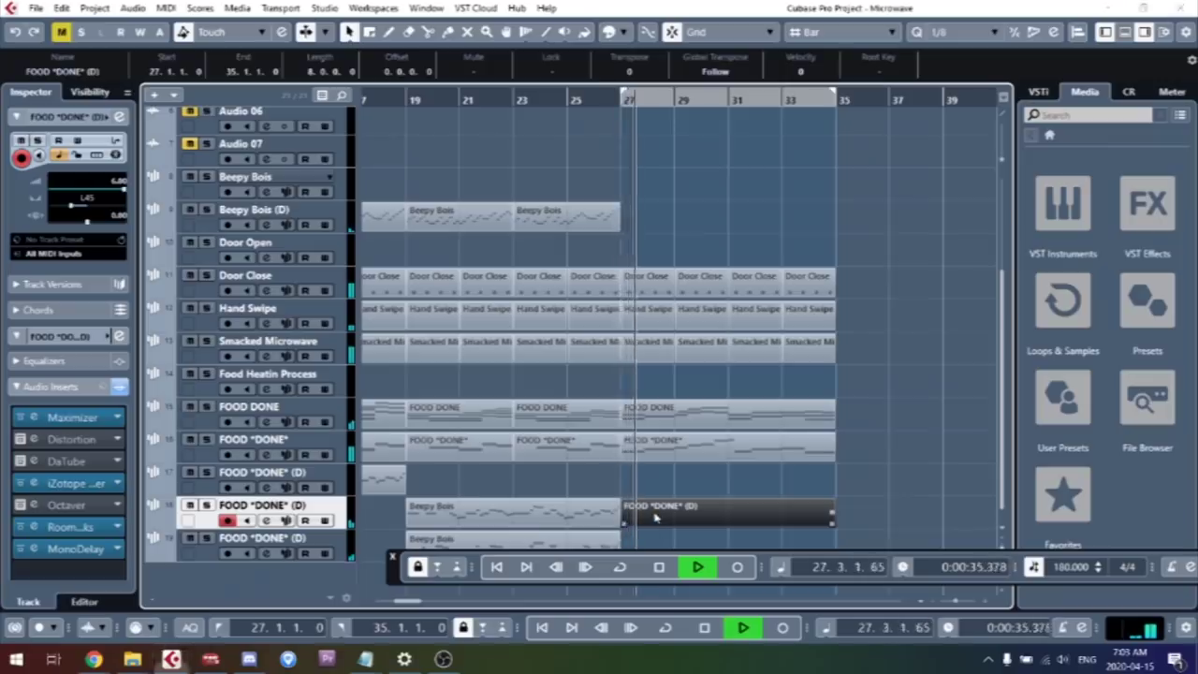
# Open the empty FOOD *DONE* (D) part at bar 27 and draw a melody from bar 27 into bar 29
pyautogui.doubleClick(634, 505)
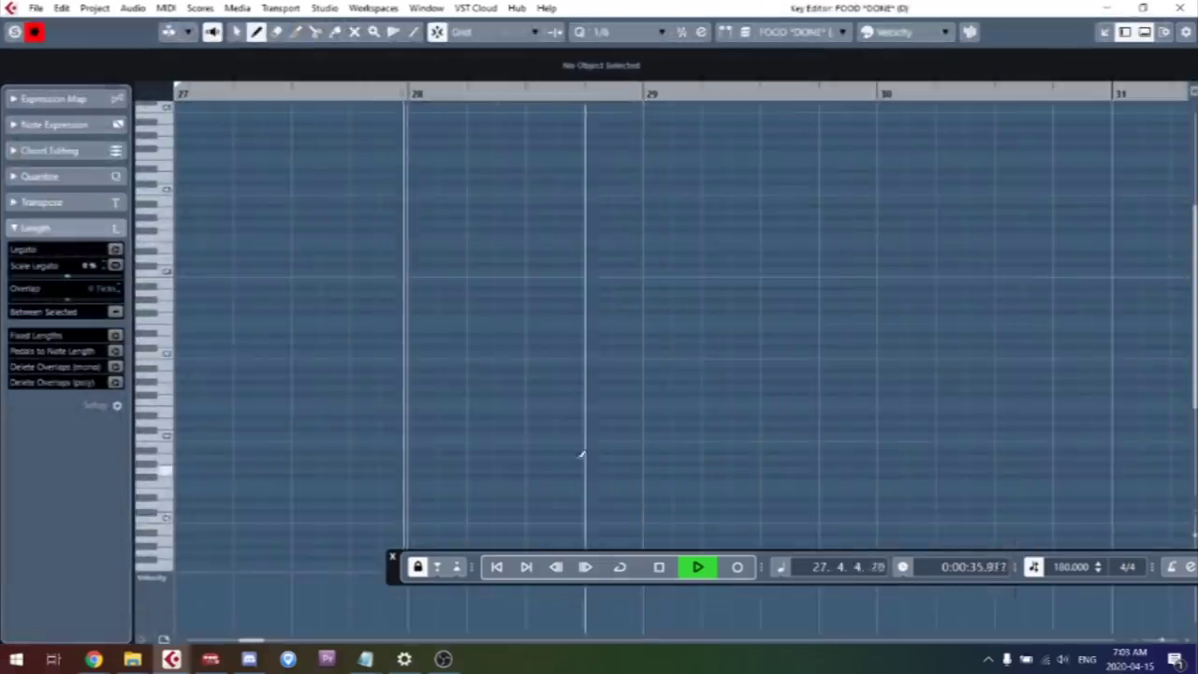
pyautogui.moveTo(249, 641); pyautogui.dragTo(245, 642)
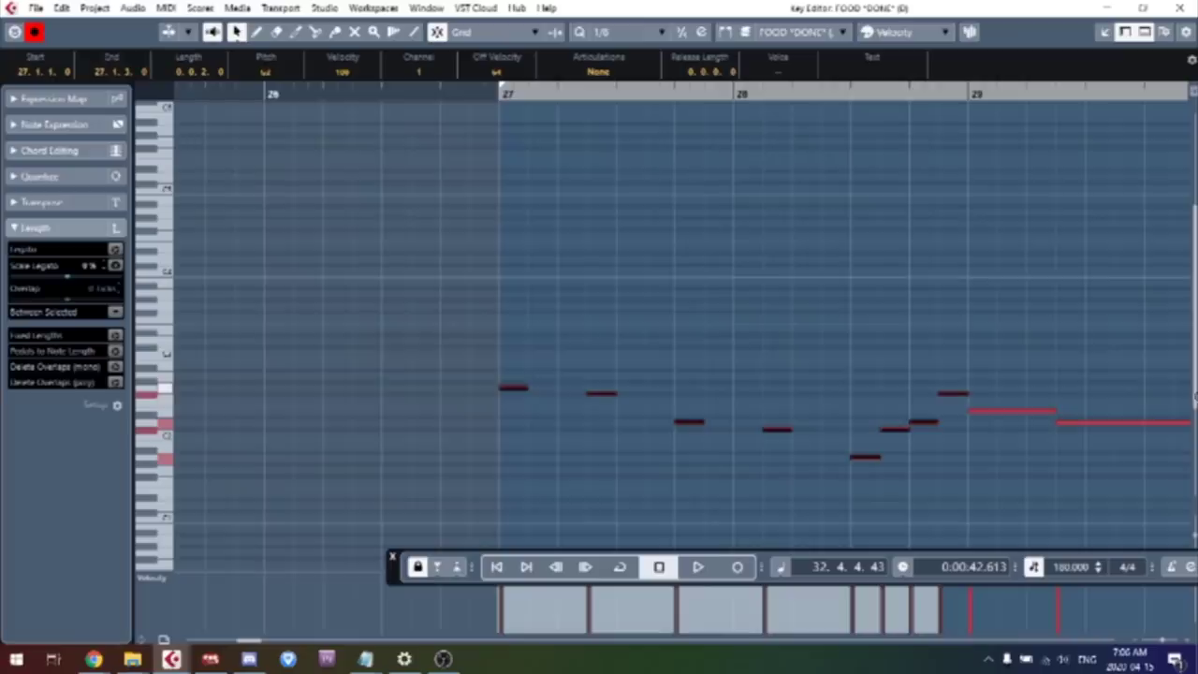
pyautogui.click(255, 32)
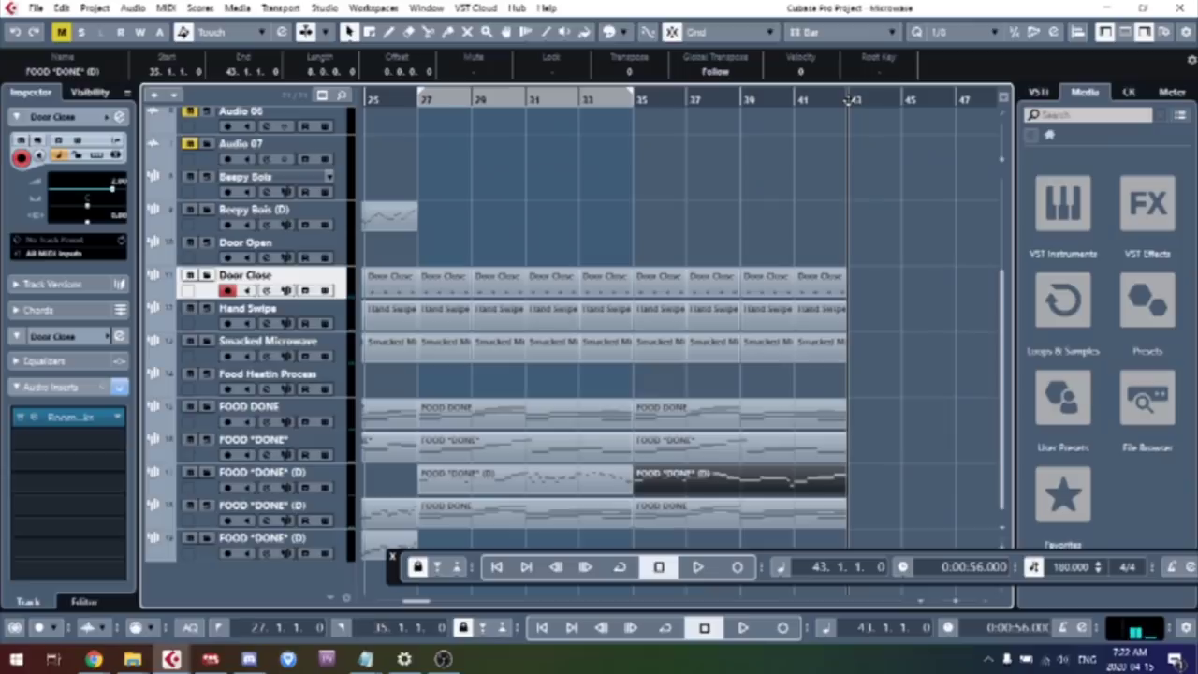
# Draw a rising and falling arpeggio of 1/8 triplet notes in the Beepy Bois part from bar 43, and play it back
pyautogui.hscroll(3, 848, 101)
pyautogui.moveTo(460, 200); pyautogui.dragTo(588, 143)
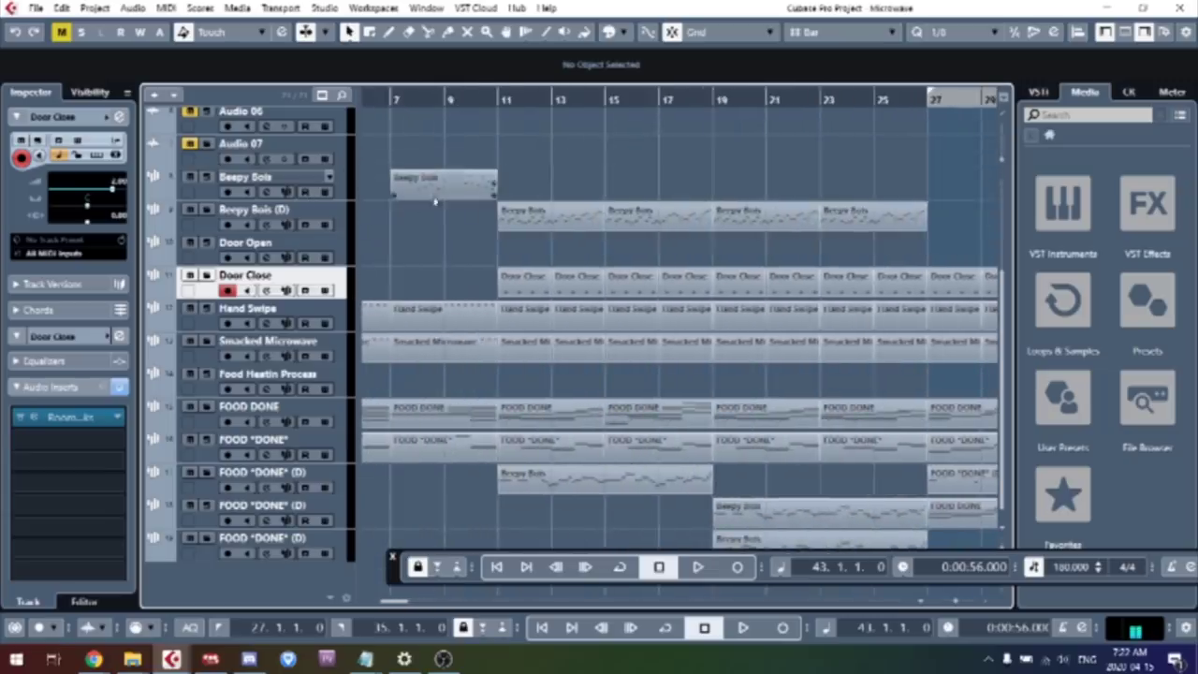
pyautogui.hscroll(-3, 436, 200)
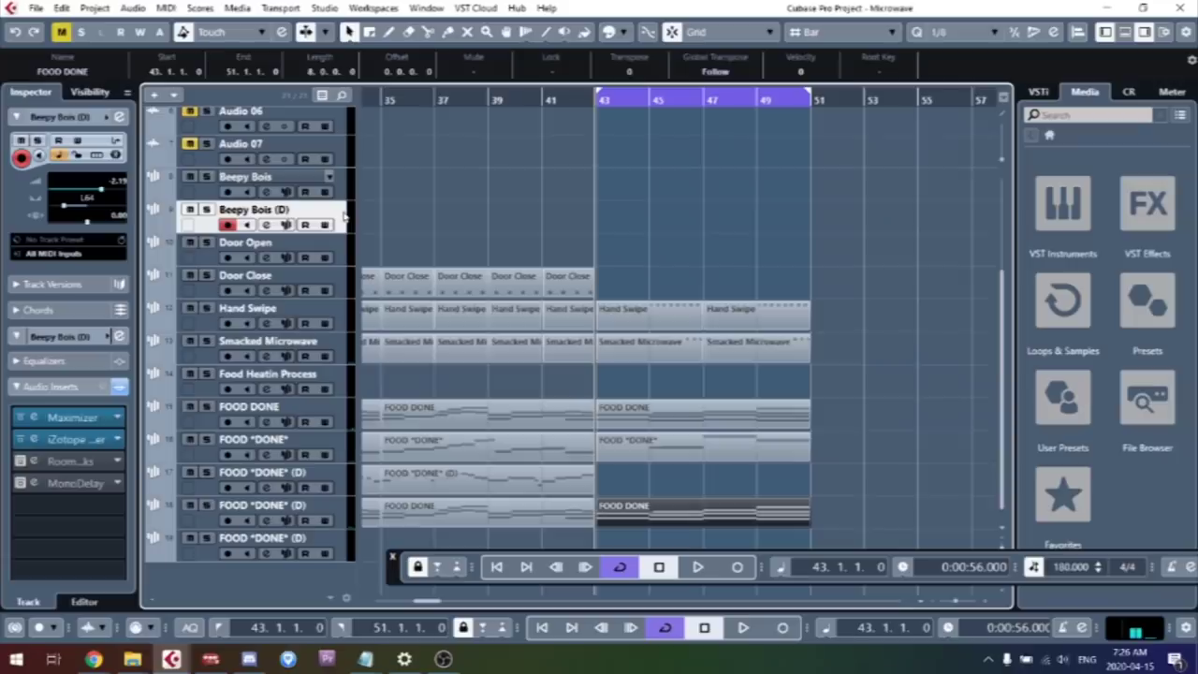
pyautogui.moveTo(435, 248); pyautogui.dragTo(543, 248)
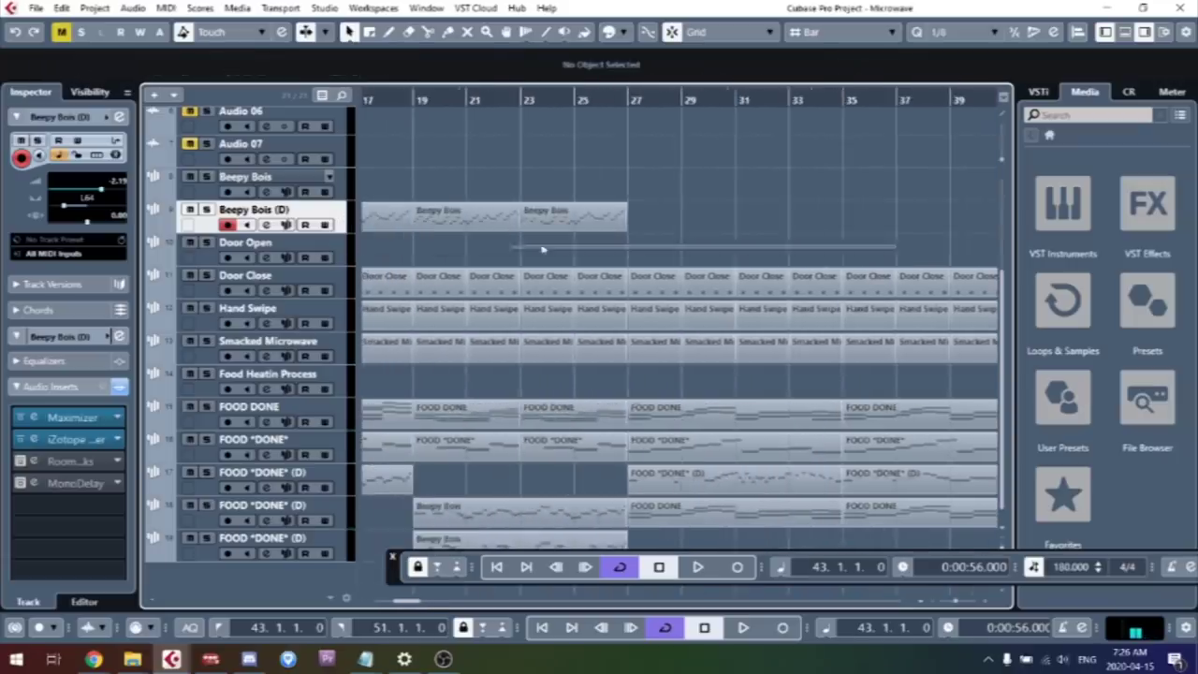
pyautogui.moveTo(417, 604); pyautogui.dragTo(430, 604)
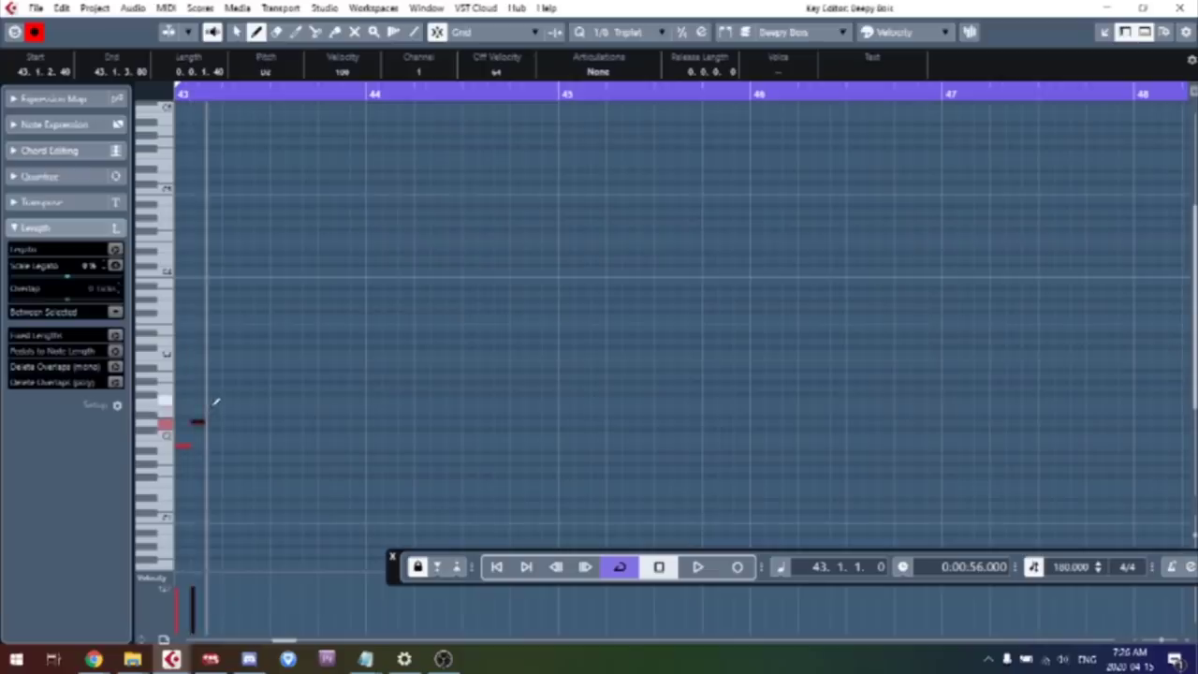
pyautogui.click(214, 395)
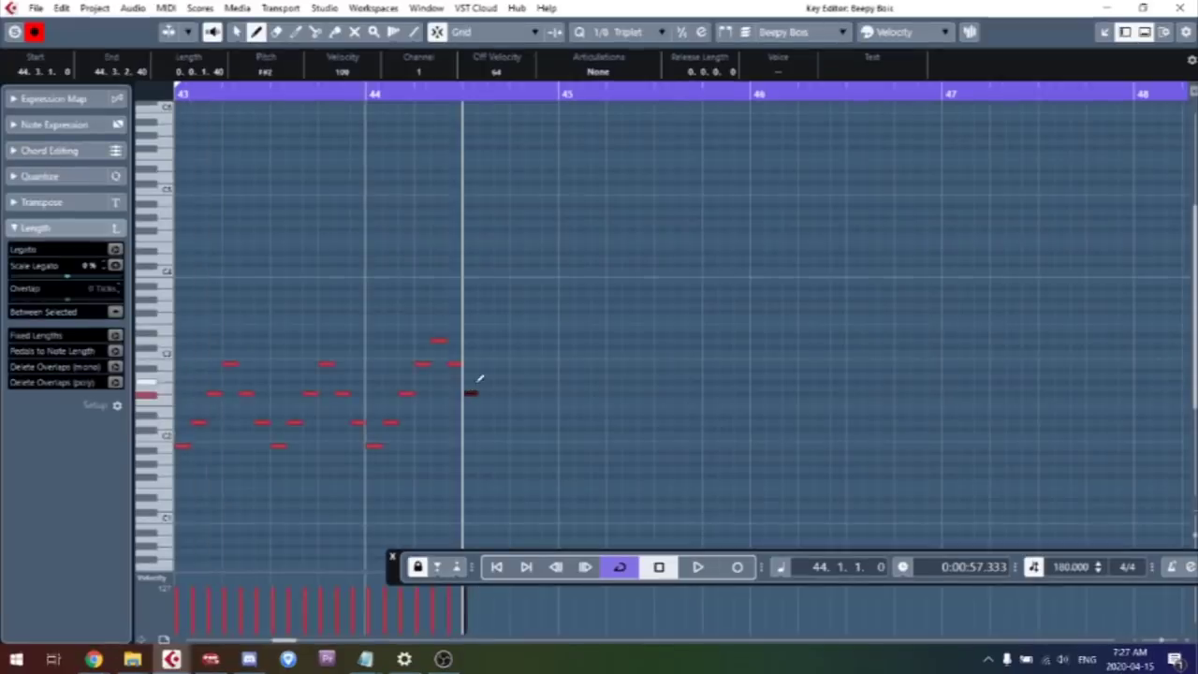
pyautogui.click(487, 365)
pyautogui.click(503, 394)
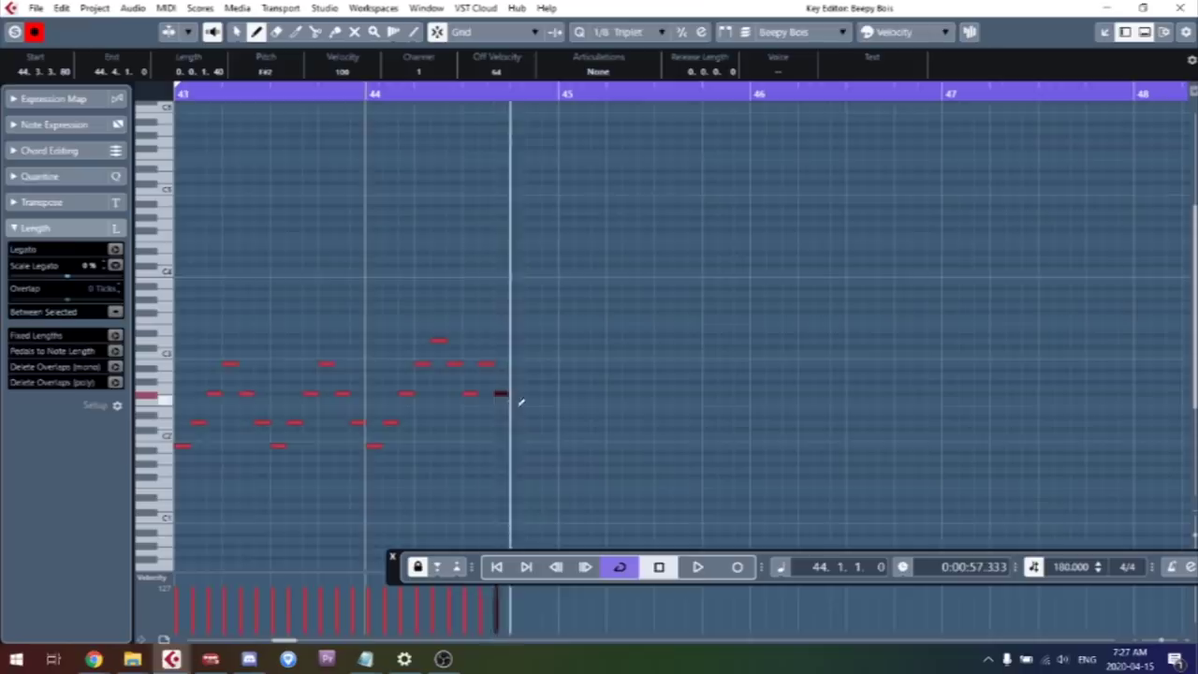
pyautogui.press('space')
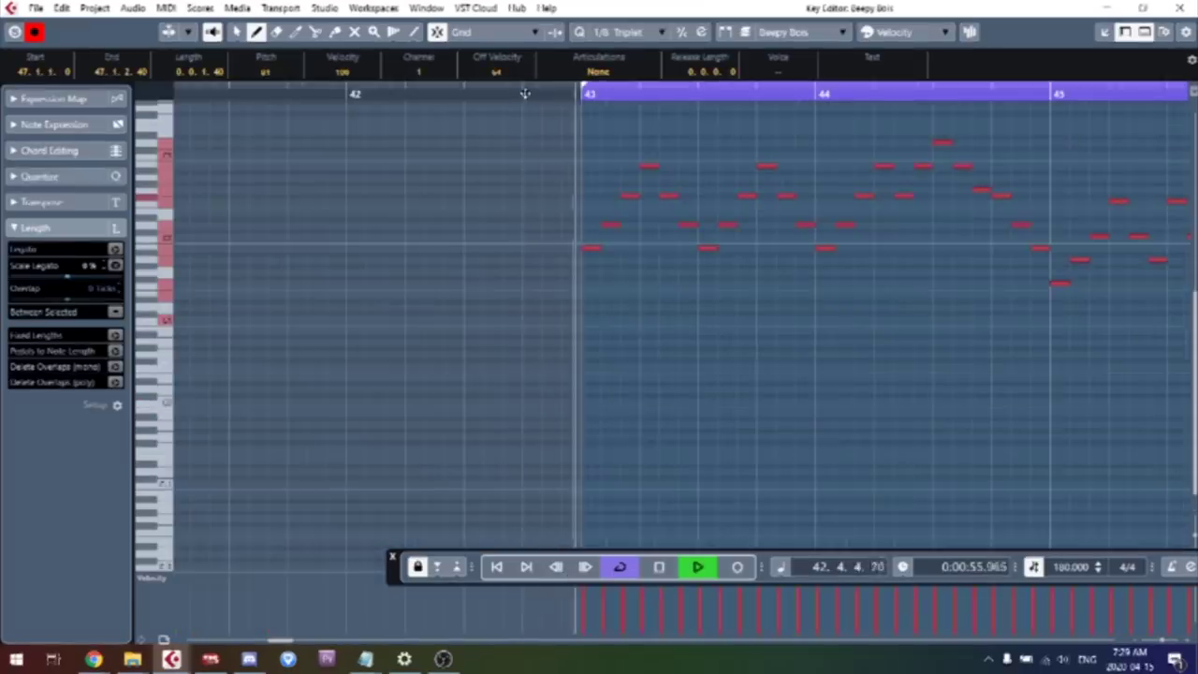
# Fill the gap at 51.3.3 in the Hand Swipe part with an eighth-note B2 and play the rhythm back
pyautogui.moveTo(287, 641); pyautogui.dragTo(294, 644)
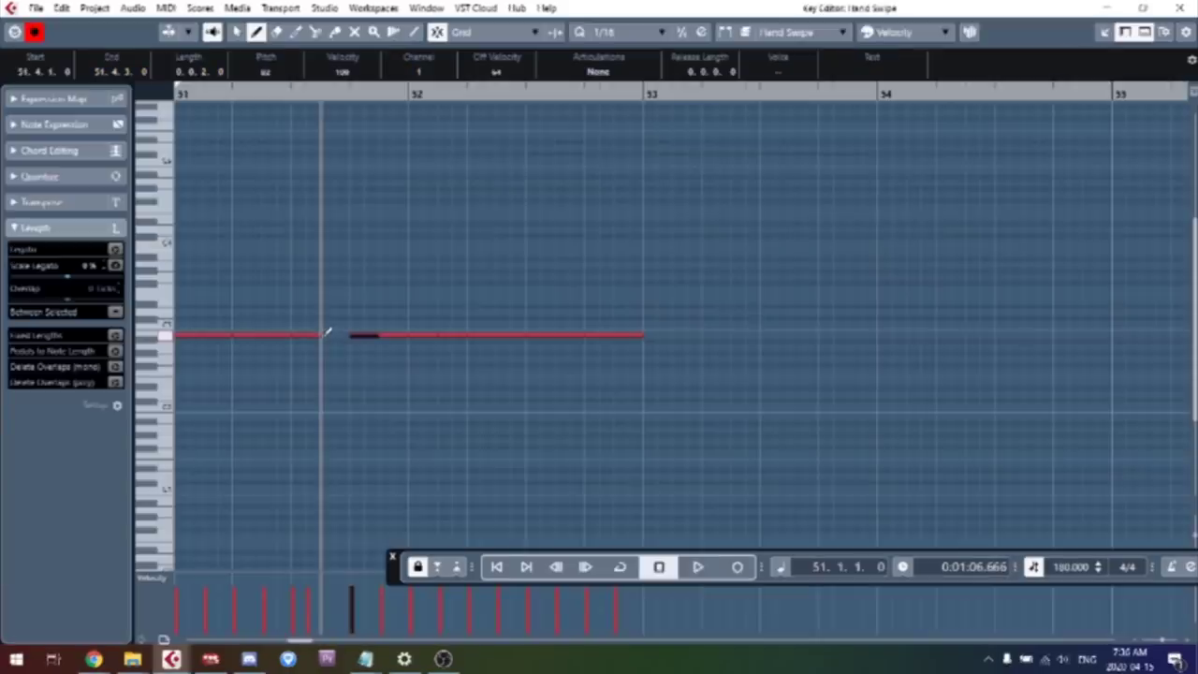
pyautogui.click(327, 333)
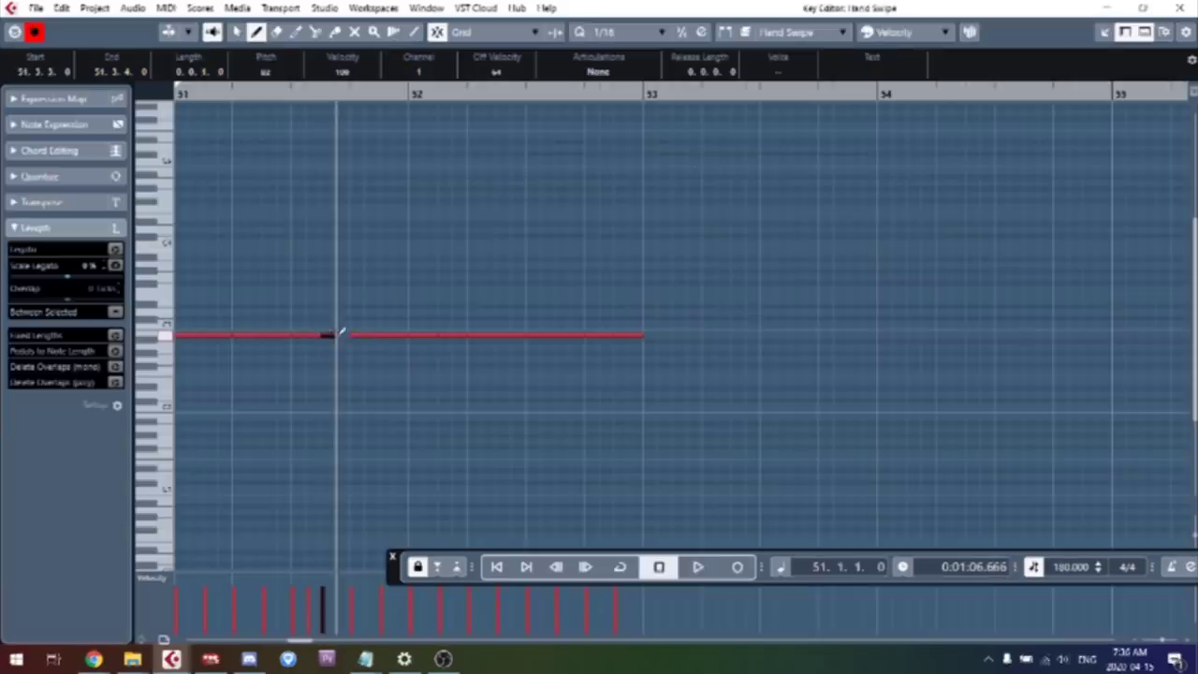
pyautogui.press('space')
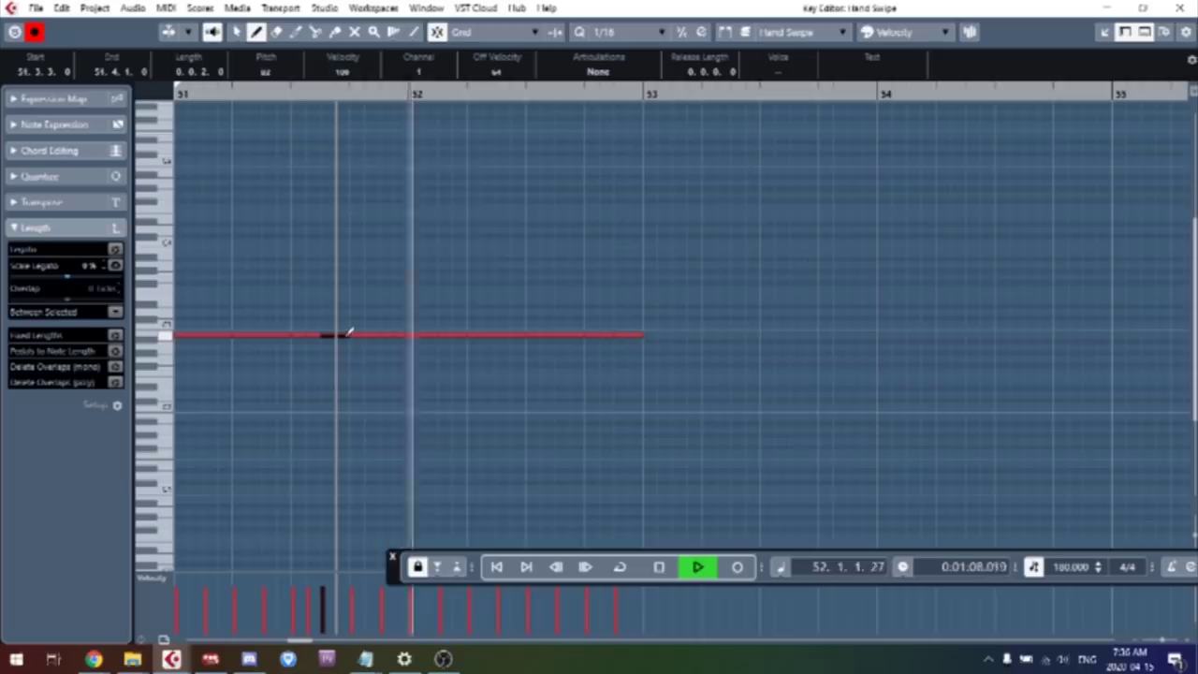
pyautogui.press('space')
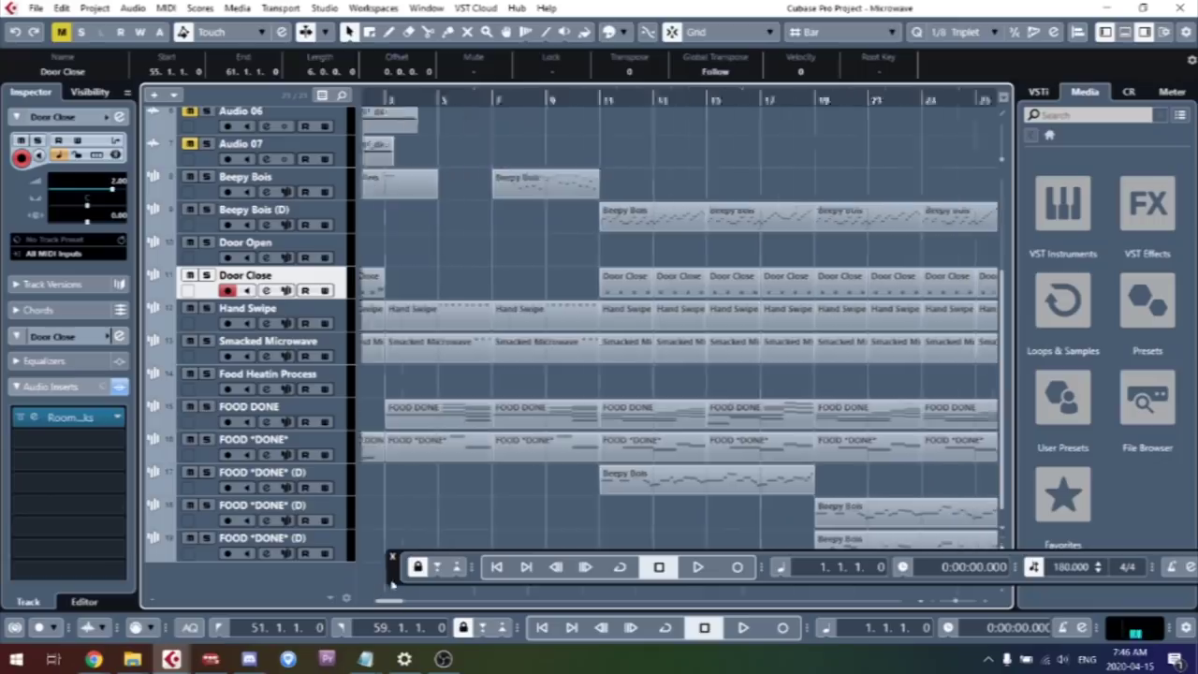
# Look over the arrangement from its opening bars to the final section after bar 51
pyautogui.hscroll(5, 427, 593)
pyautogui.moveTo(427, 594); pyautogui.dragTo(451, 606)
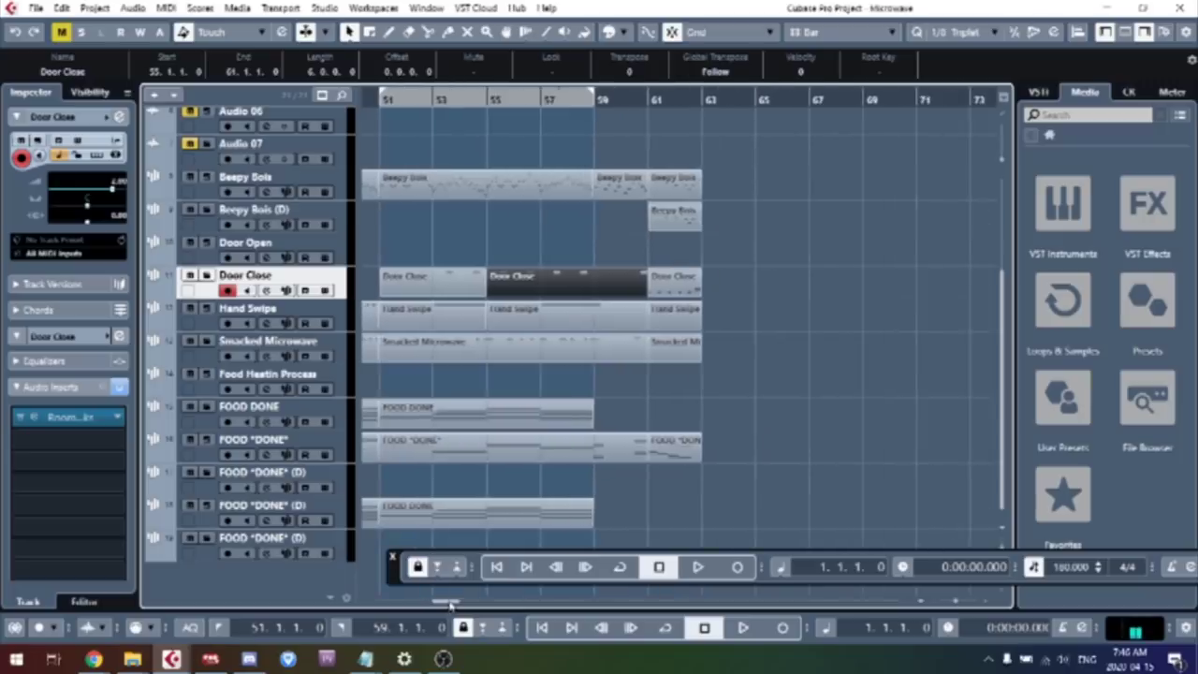